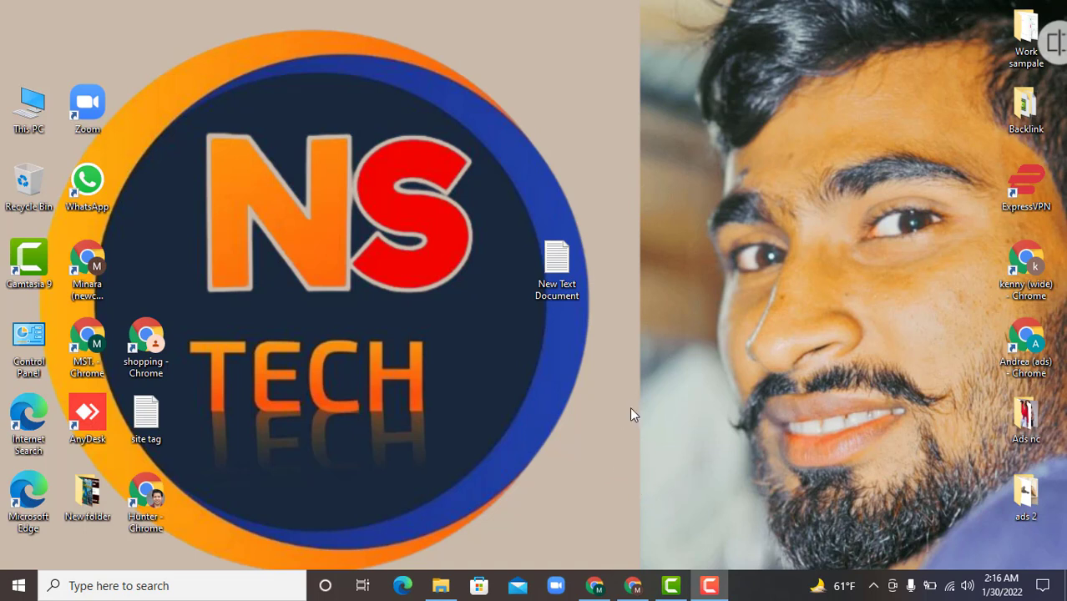
# - Switch to the Merchant Center page in Chrome and leave the product editor without saving the changes
pyautogui.click(638, 588)
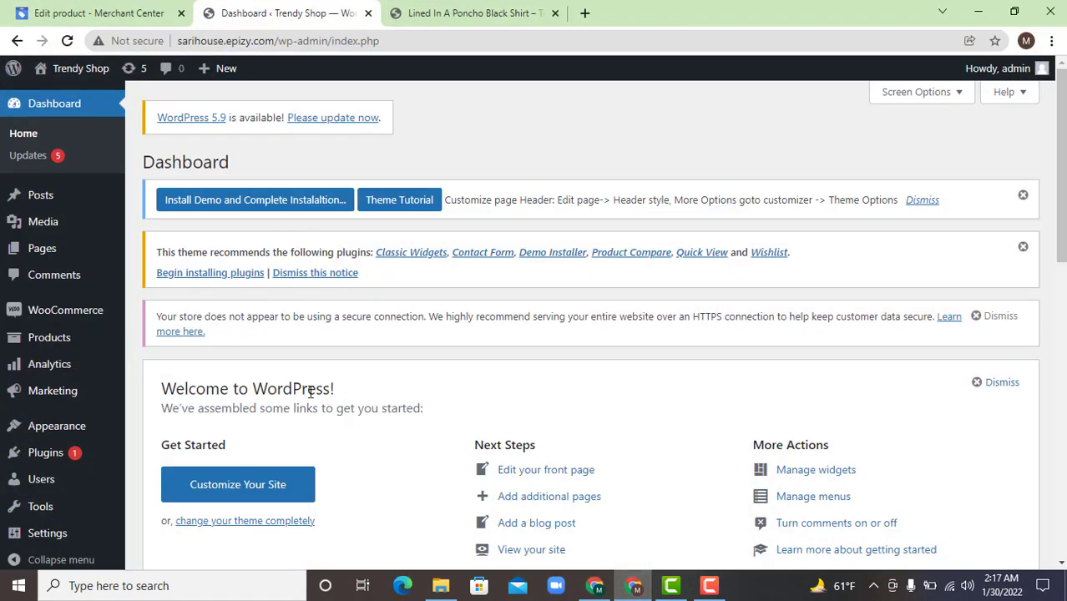
pyautogui.click(143, 13)
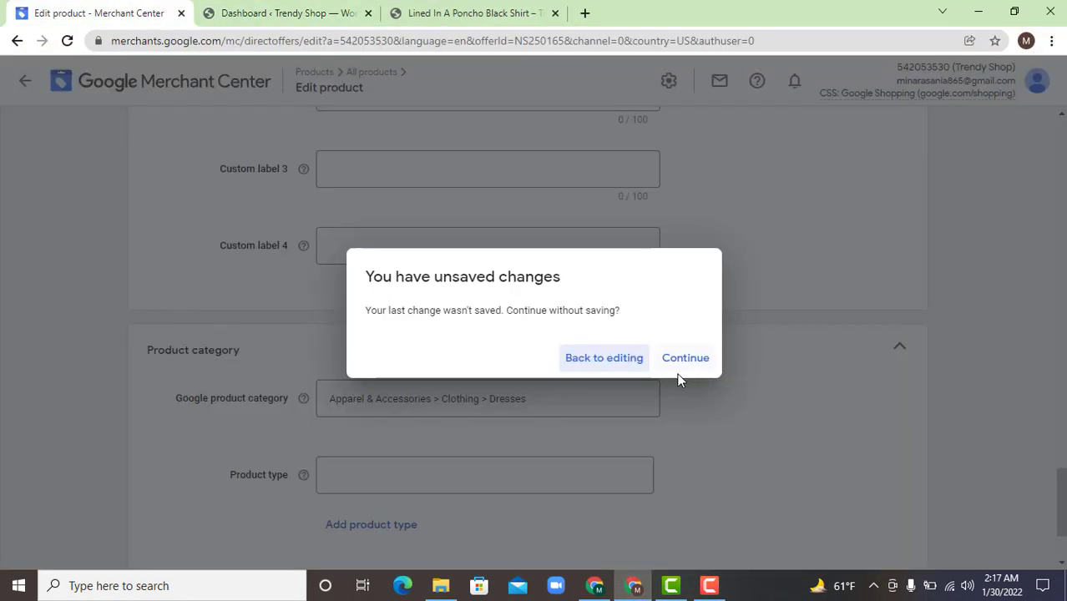
pyautogui.click(629, 365)
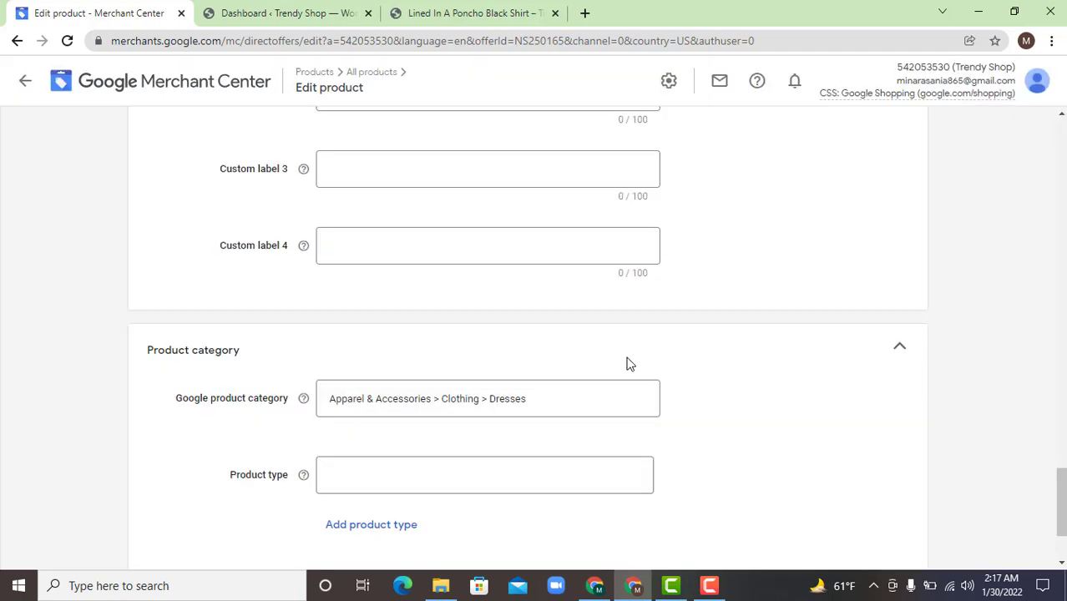
pyautogui.click(98, 80)
pyautogui.click(689, 357)
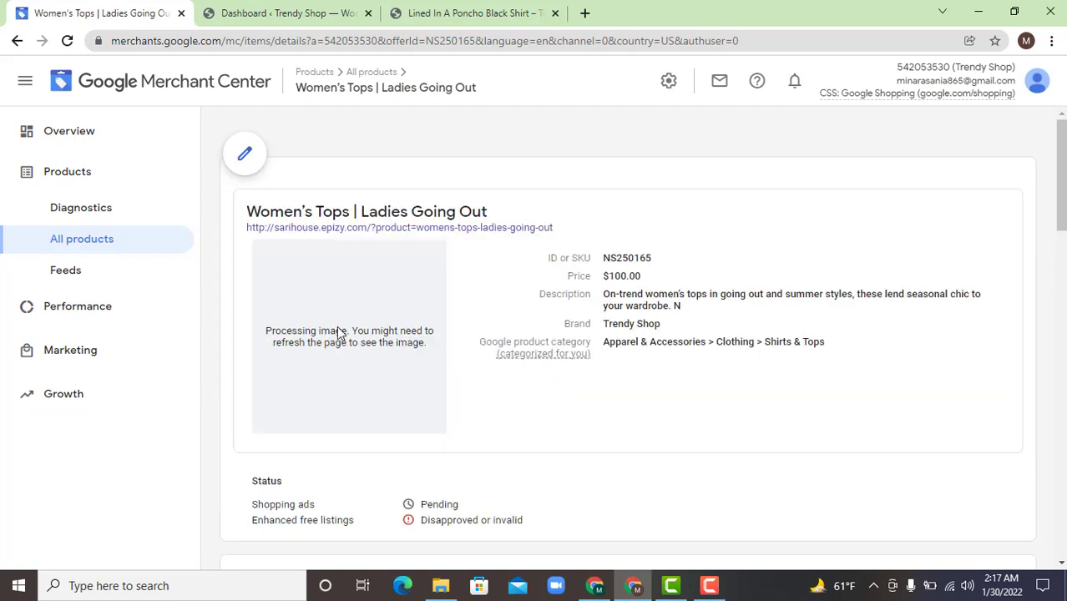
# - Examine the product's Shopping ads and Enhanced free listings status on its details page
pyautogui.scroll(-3, 359, 364)
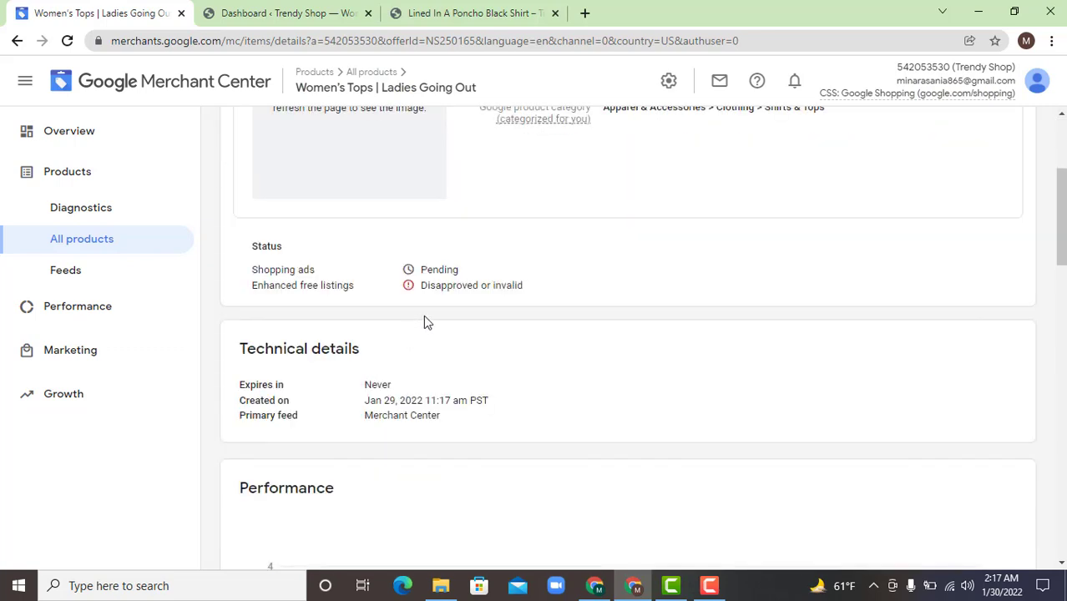
pyautogui.scroll(1, 427, 319)
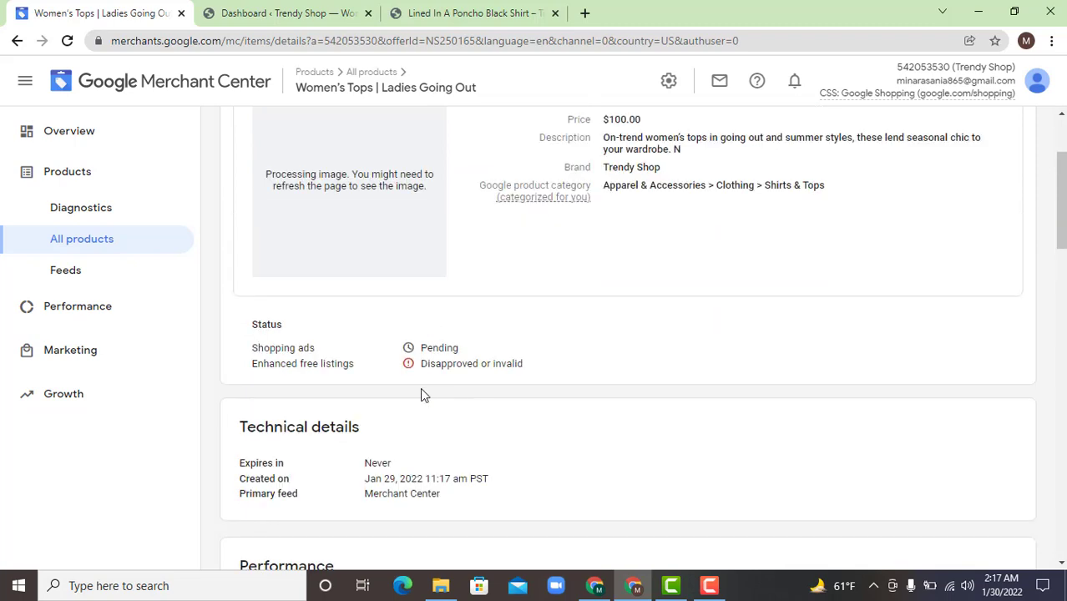
pyautogui.moveTo(274, 368); pyautogui.dragTo(350, 369)
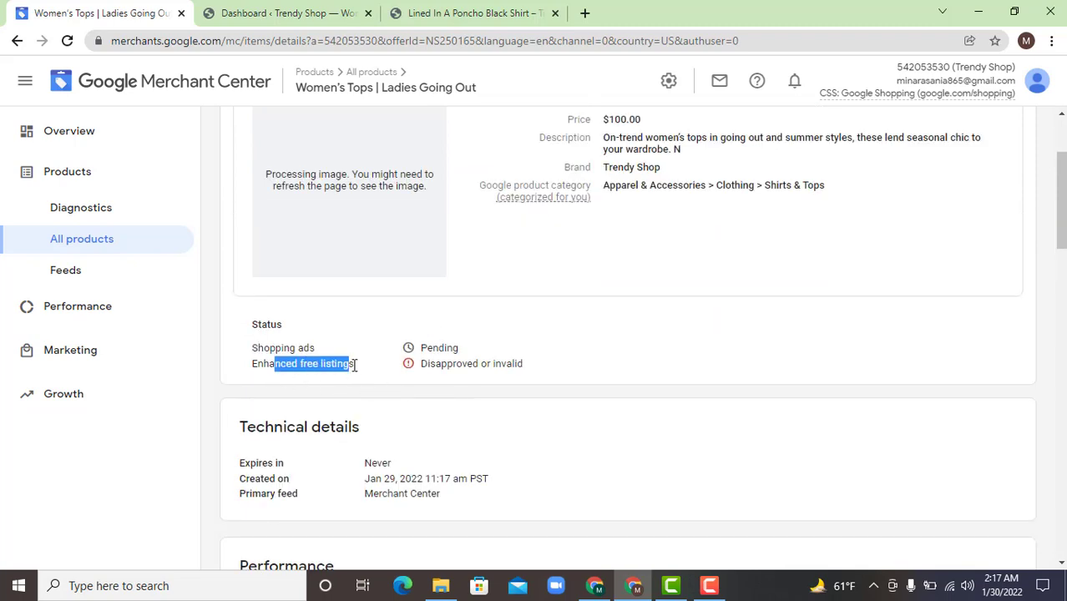
pyautogui.click(429, 360)
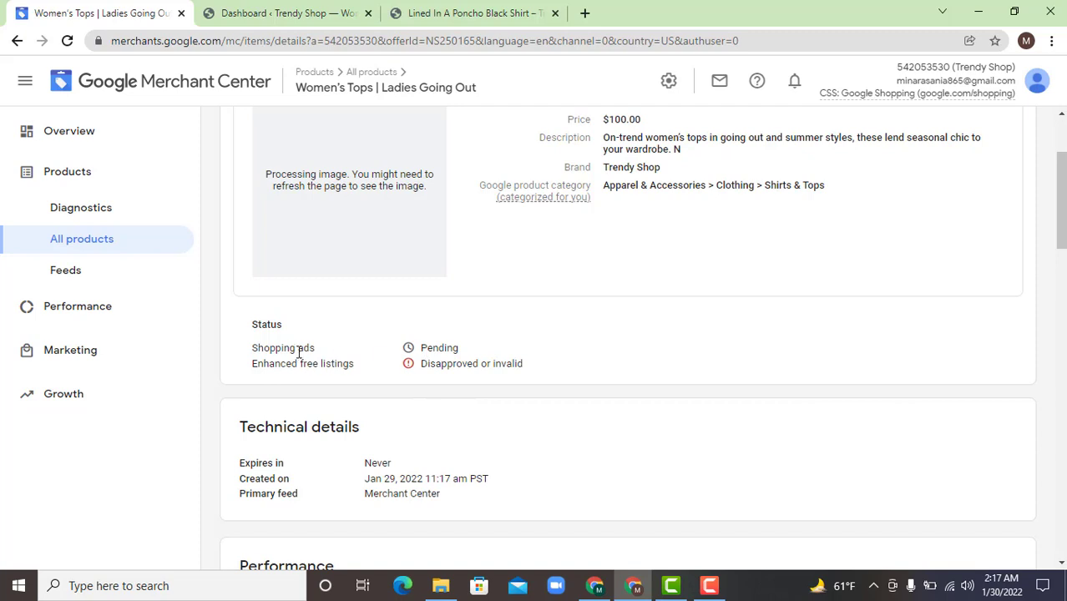
pyautogui.moveTo(299, 352); pyautogui.dragTo(448, 350)
pyautogui.scroll(2, 350, 363)
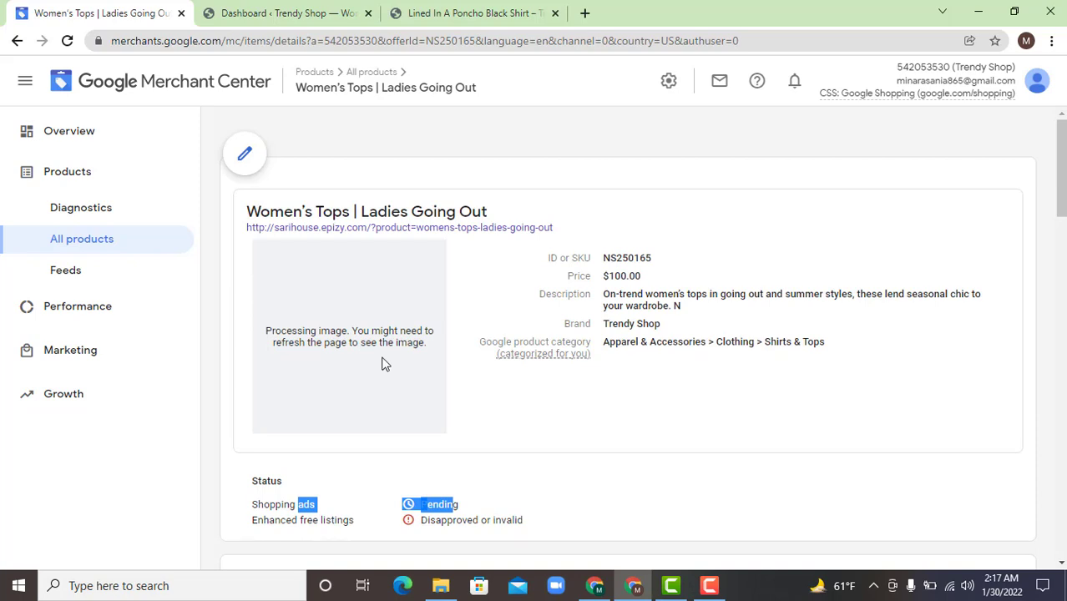
# - Open the product feeds and start a new primary feed
pyautogui.click(65, 172)
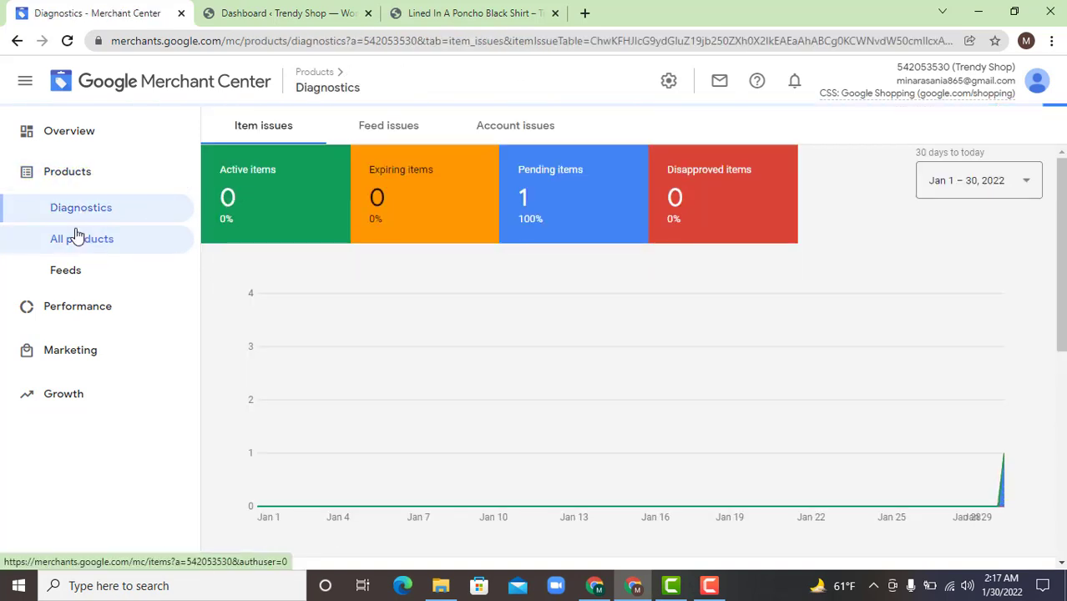
pyautogui.click(96, 278)
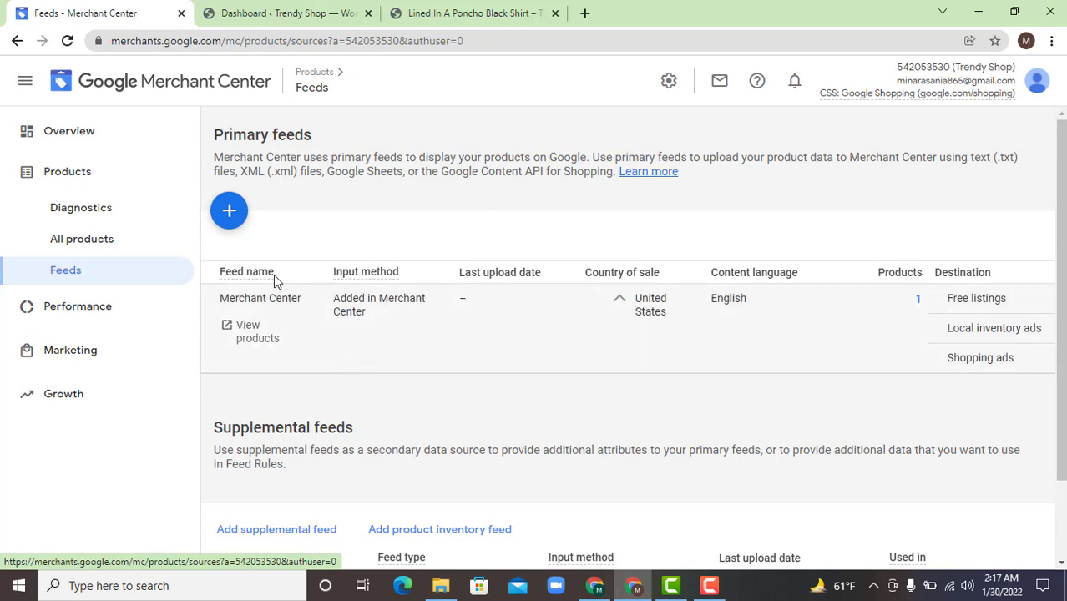
pyautogui.click(230, 215)
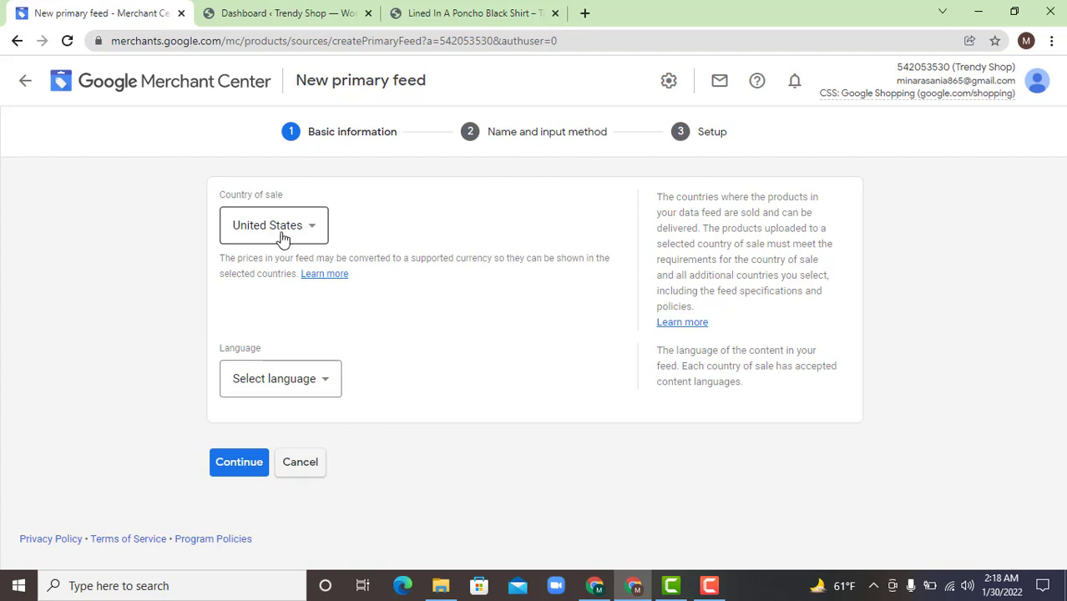
# - Set the feed language to English, exclude Local inventory ads from the destinations, and continue to the name and input method
pyautogui.click(316, 379)
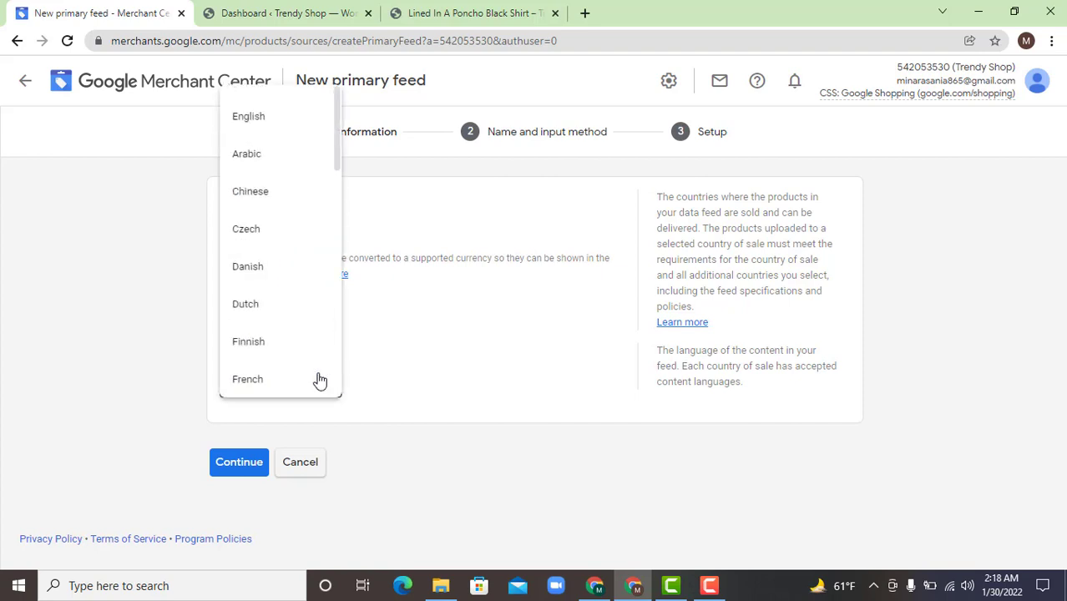
pyautogui.click(275, 130)
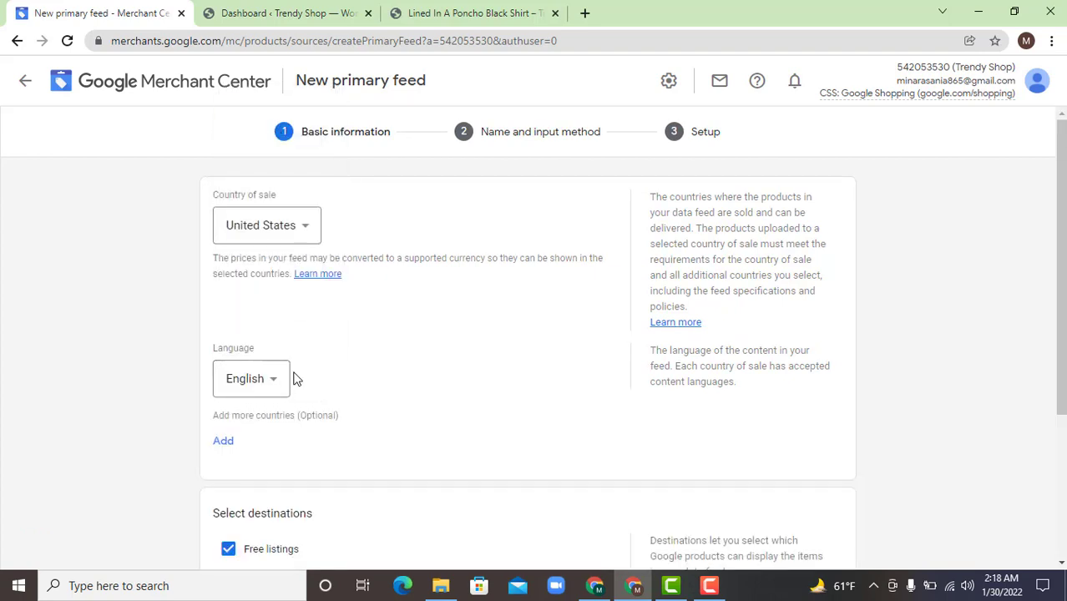
pyautogui.scroll(-2, 293, 376)
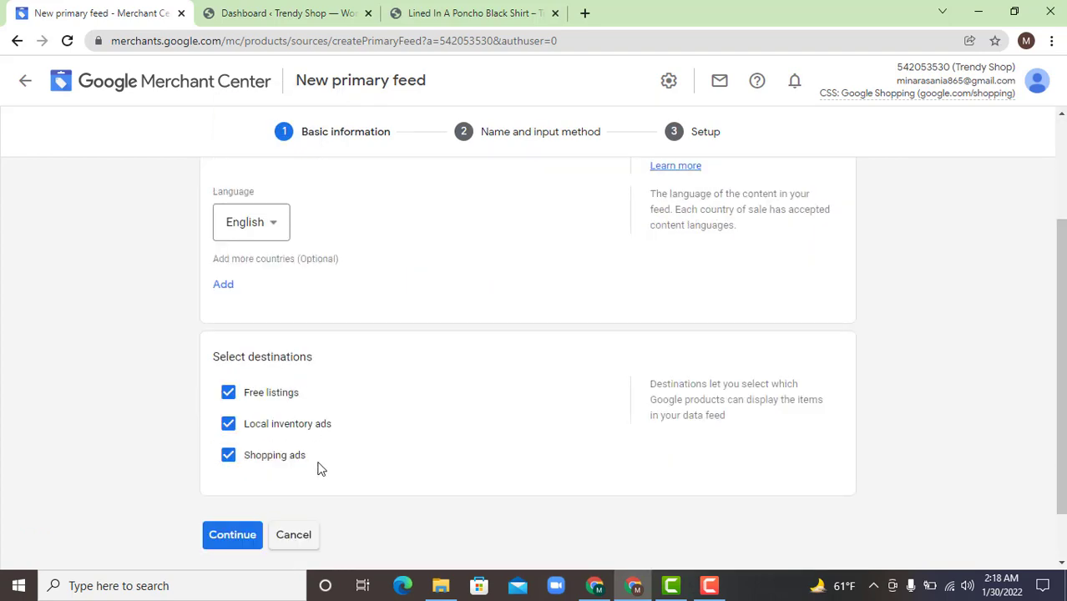
pyautogui.click(231, 425)
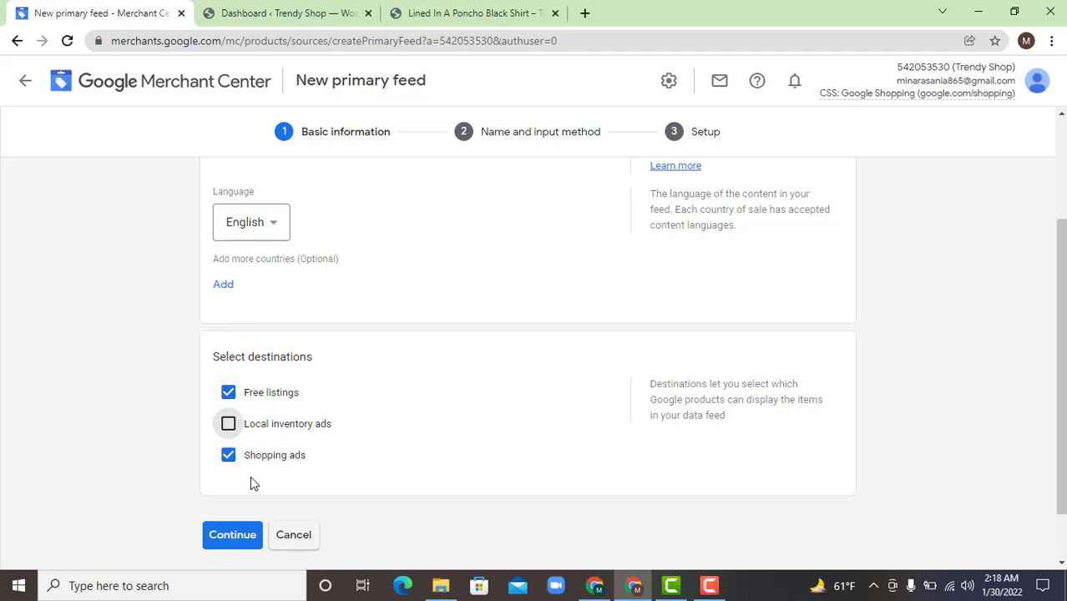
pyautogui.click(236, 535)
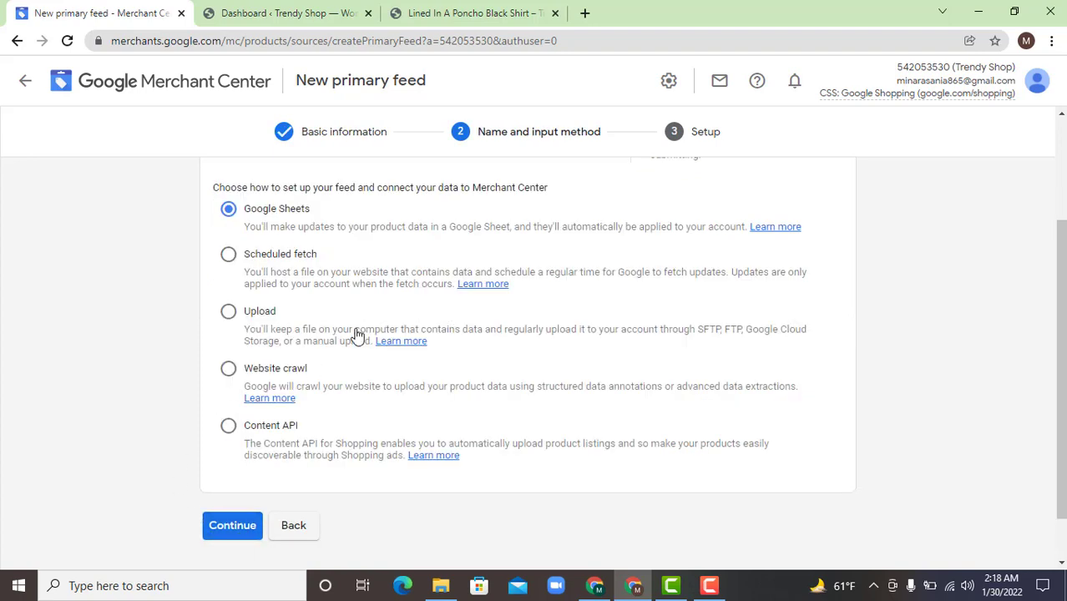
# - Name the primary feed "Trendy Shop", copying the shop name from the store's product page
pyautogui.scroll(1, 358, 334)
pyautogui.scroll(-1, 310, 337)
pyautogui.scroll(1, 269, 355)
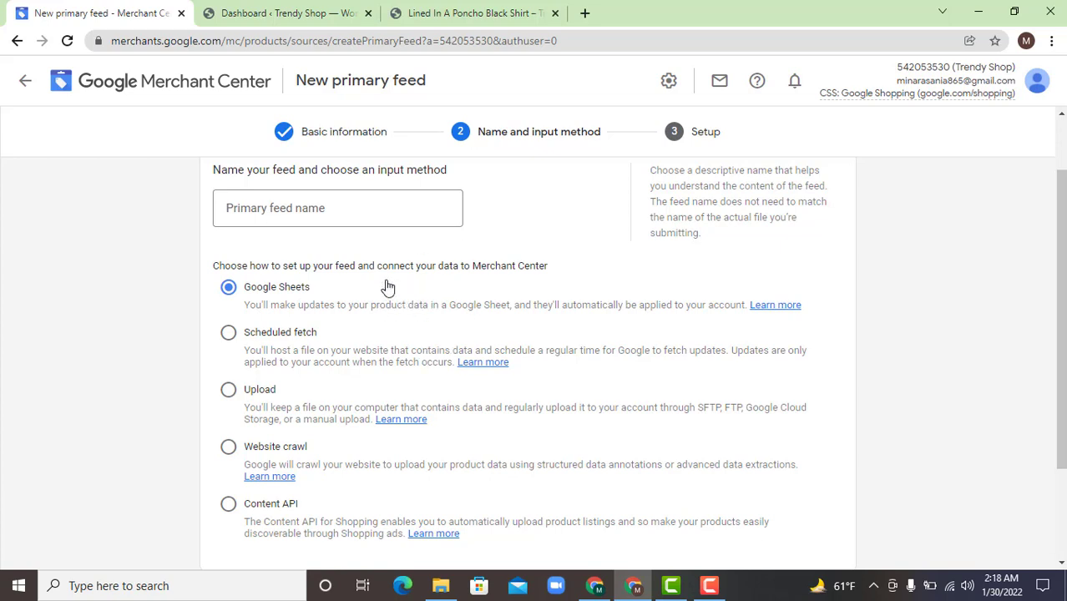
pyautogui.click(317, 212)
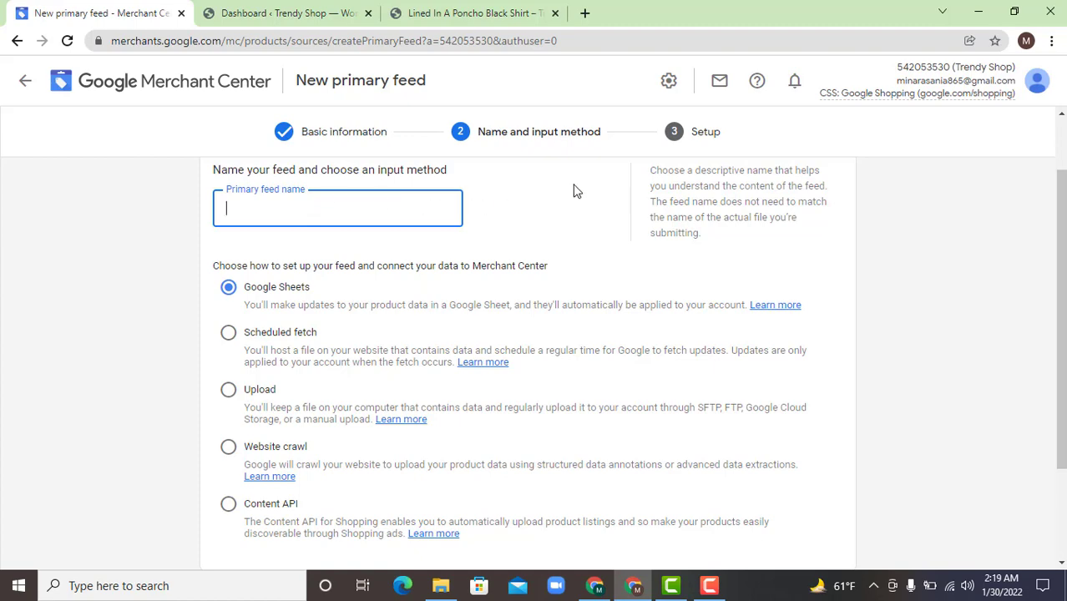
pyautogui.click(281, 10)
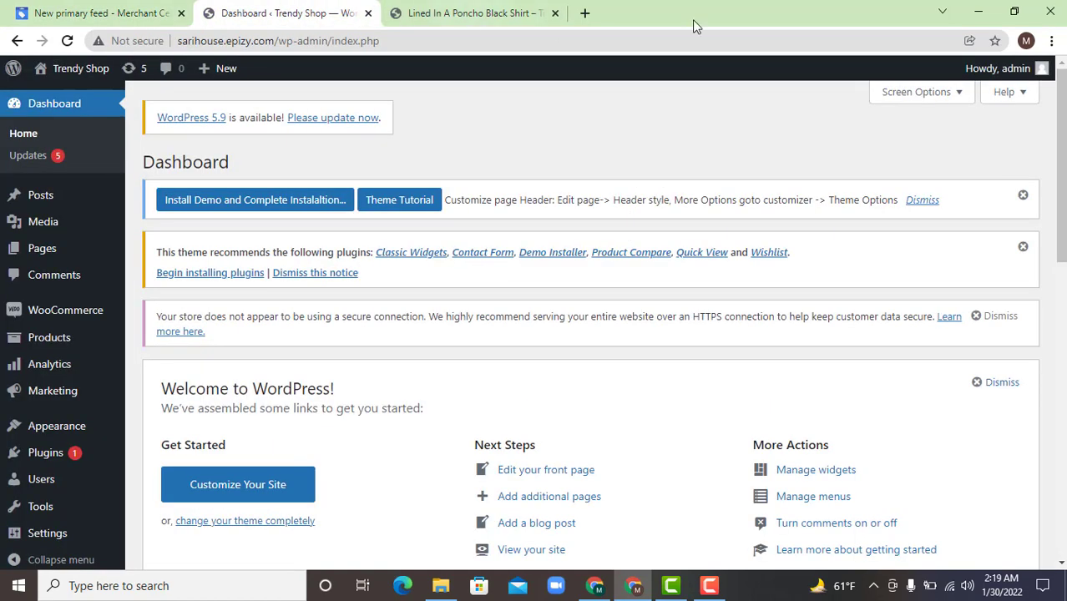
pyautogui.click(410, 20)
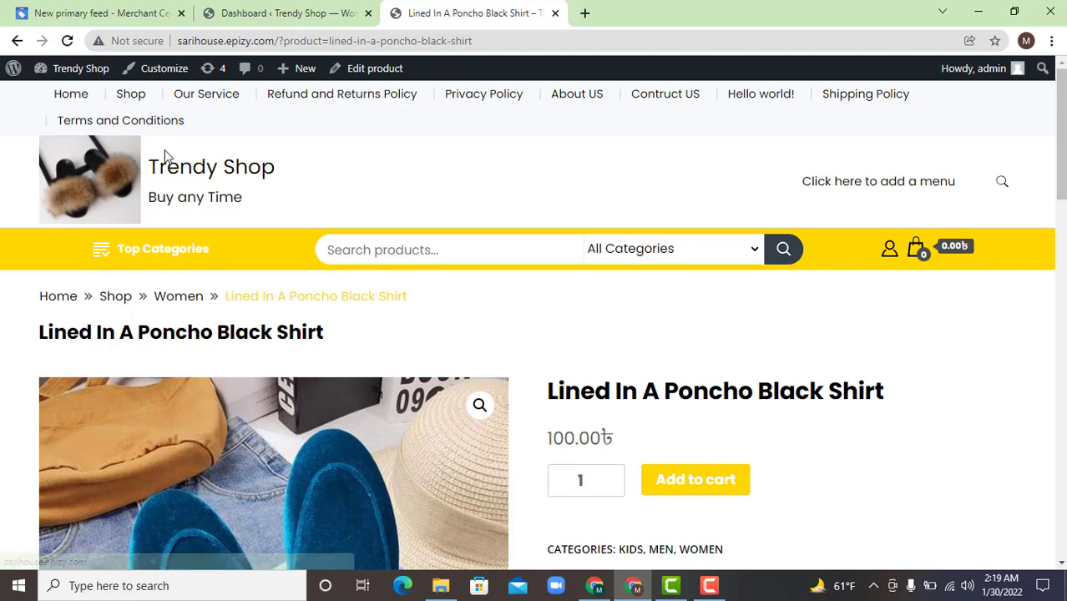
pyautogui.moveTo(150, 165); pyautogui.dragTo(272, 150)
pyautogui.hotkey('ctrl', 'c')
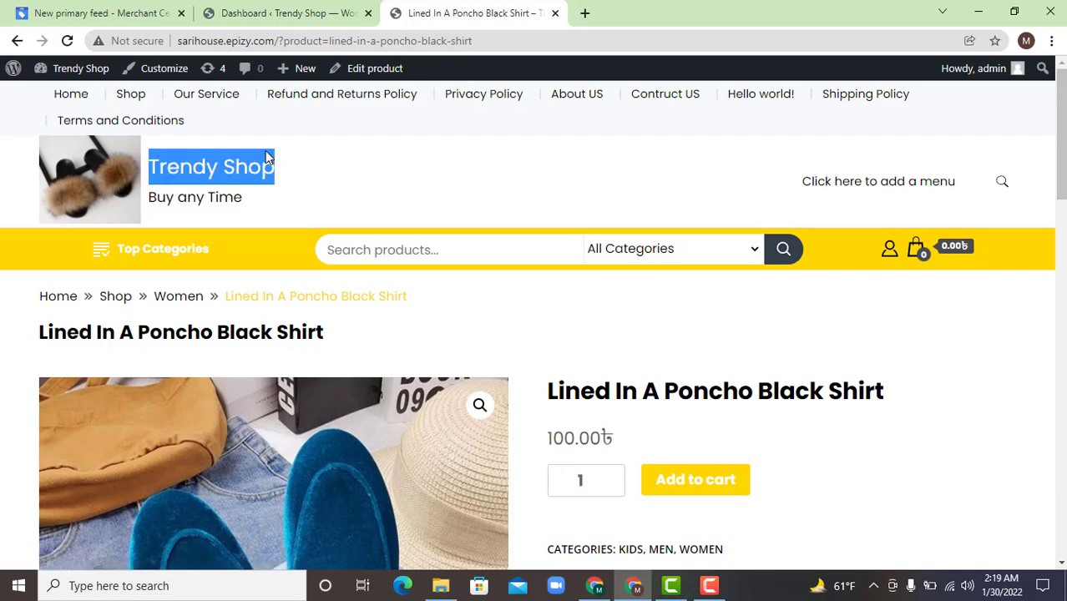
pyautogui.click(229, 10)
pyautogui.click(117, 9)
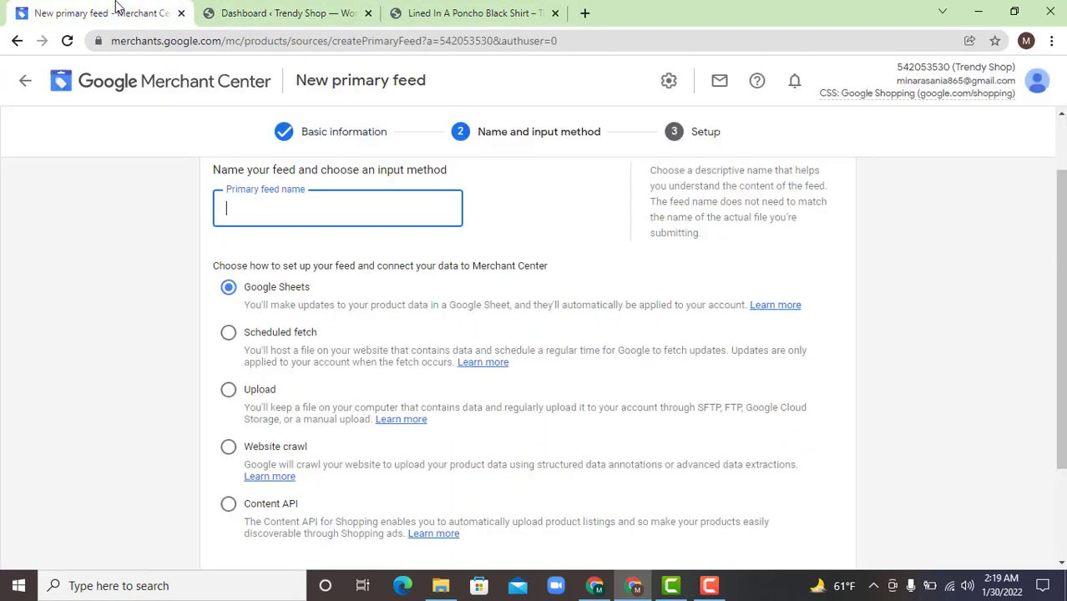
pyautogui.hotkey('ctrl', 'v')
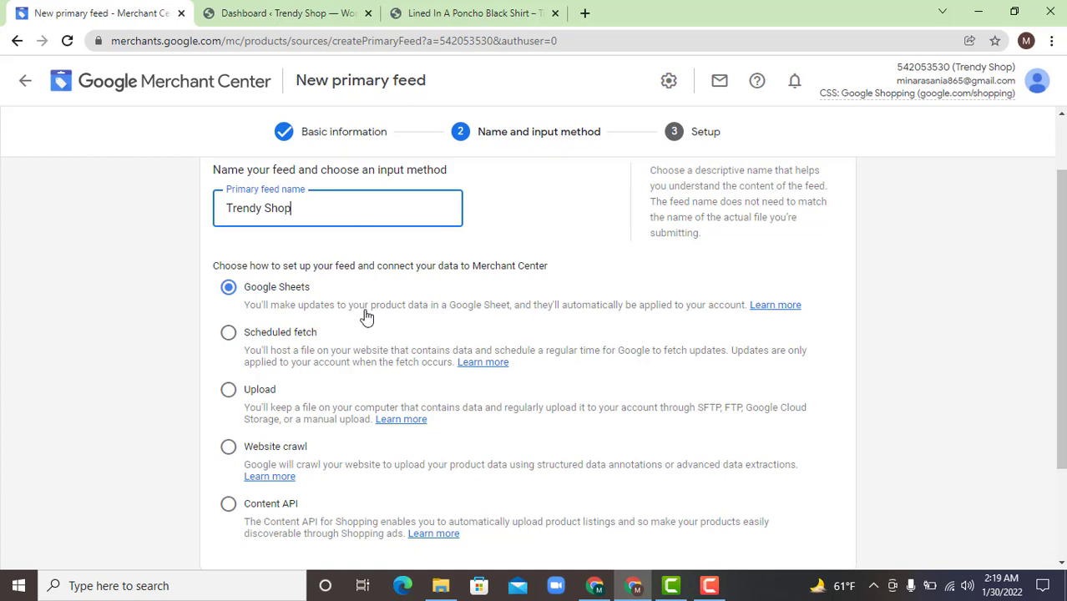
# - Continue with Google Sheets as the input method and allow Merchant Center to access the account's spreadsheets
pyautogui.scroll(-2, 373, 326)
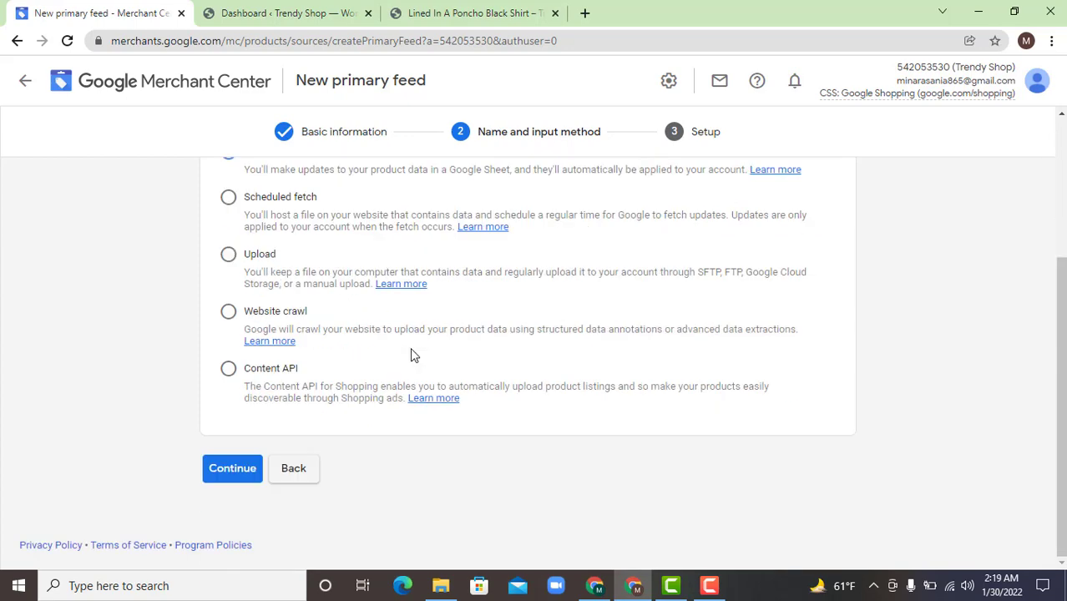
pyautogui.click(231, 472)
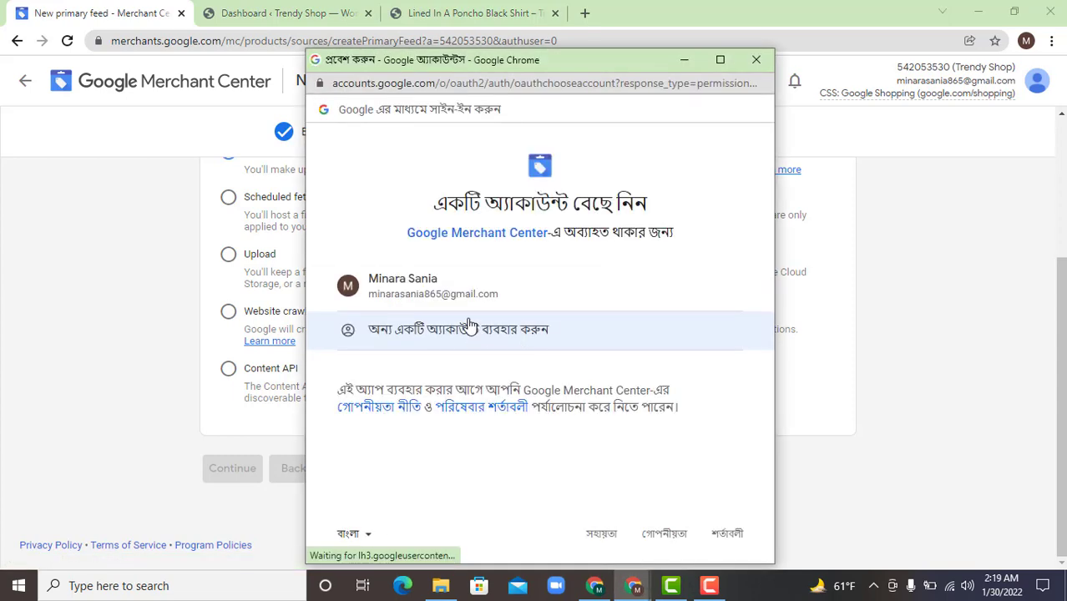
pyautogui.click(468, 294)
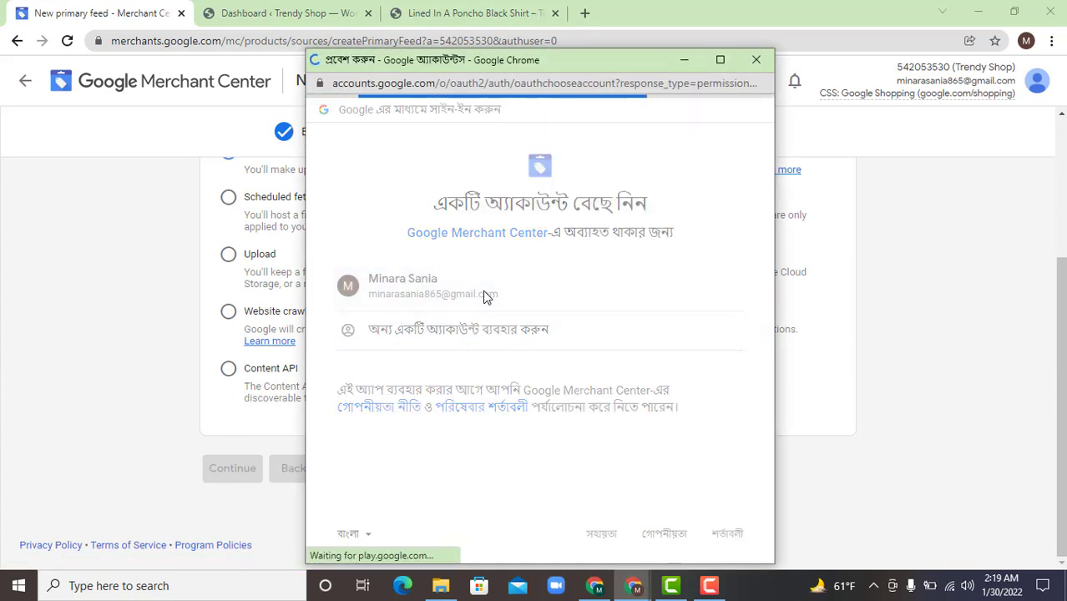
pyautogui.scroll(-3, 535, 334)
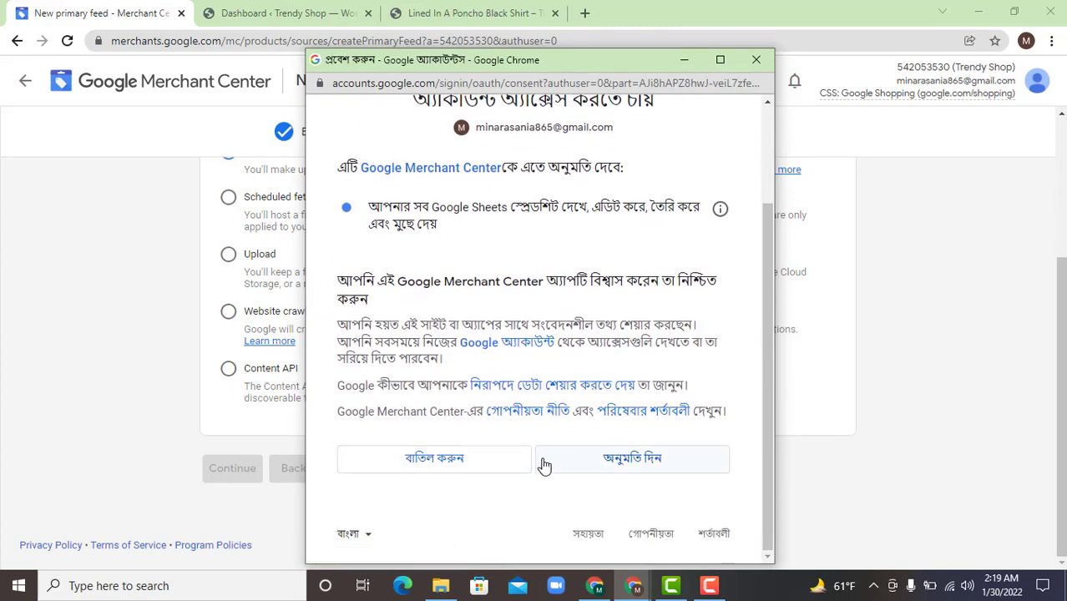
pyautogui.click(620, 470)
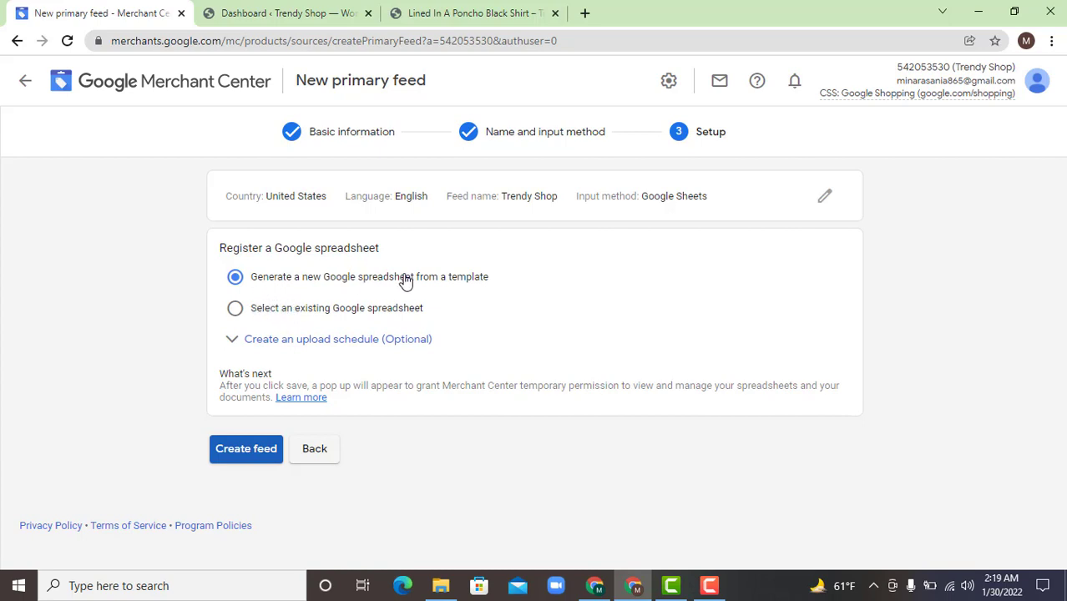
# - Try to create the feed with a new Google spreadsheet generated from a template, allowing access to Google Drive
pyautogui.click(253, 452)
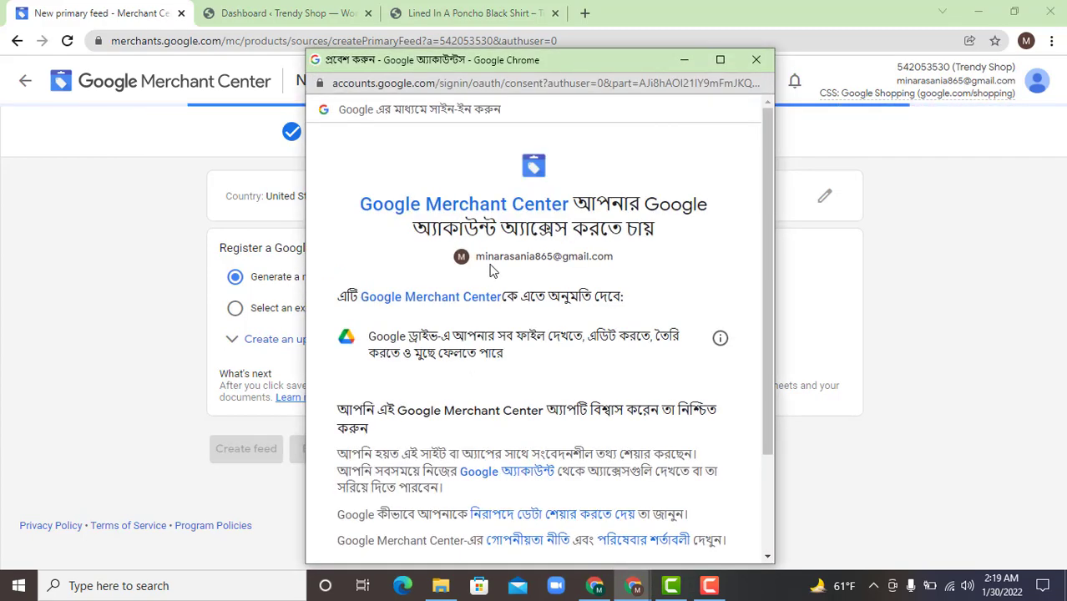
pyautogui.scroll(-3, 603, 378)
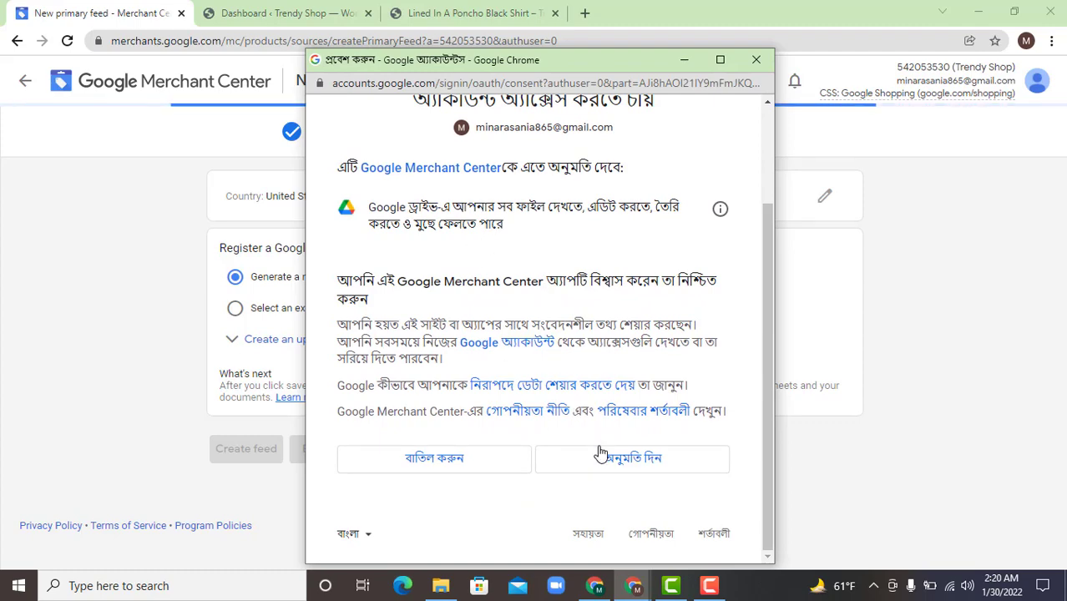
pyautogui.click(619, 466)
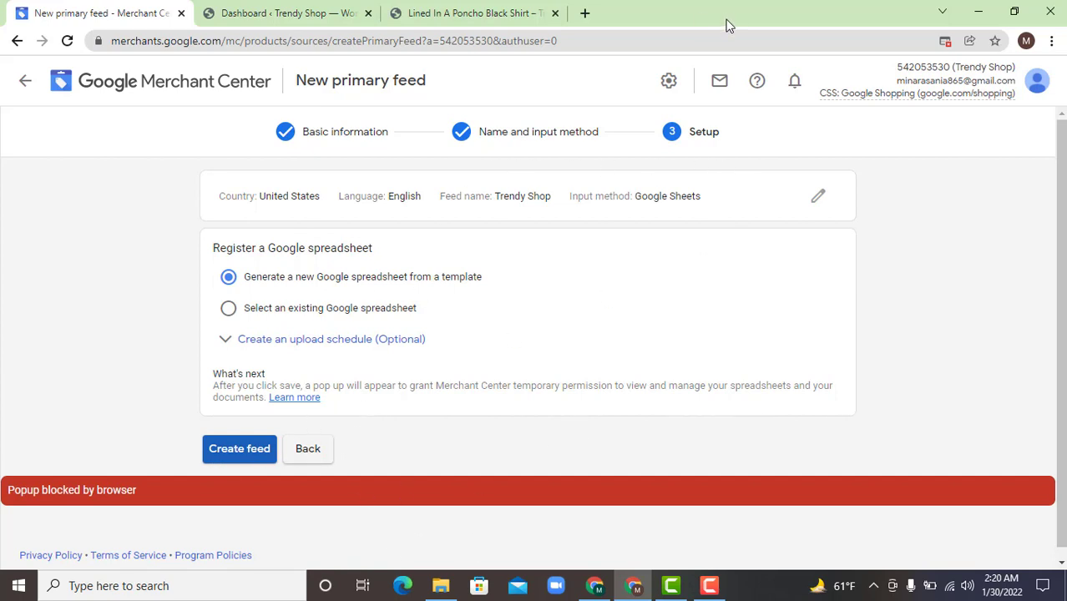
pyautogui.click(946, 42)
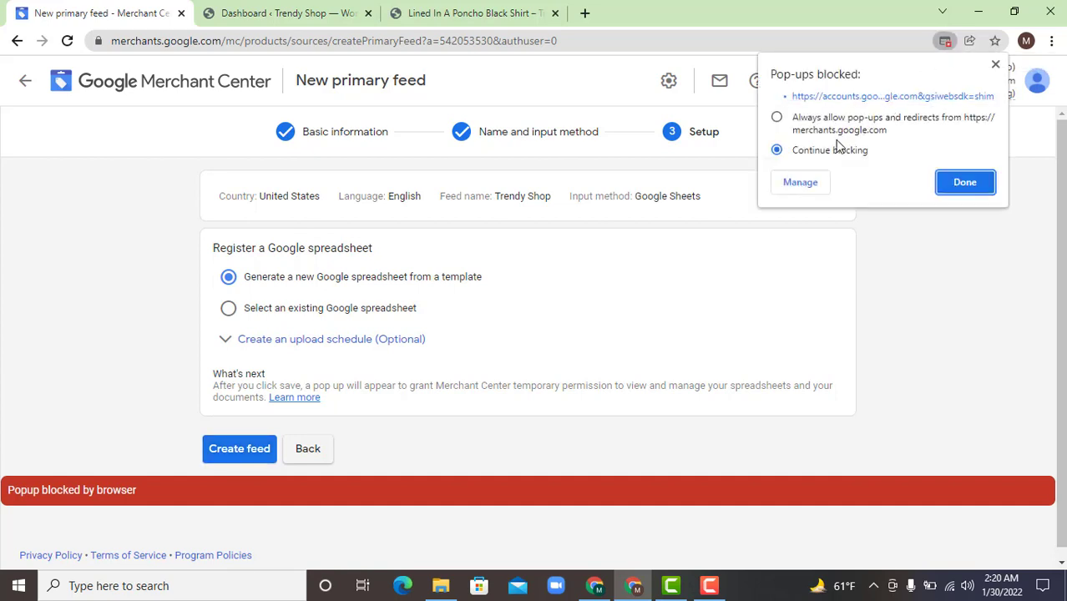
pyautogui.click(777, 118)
pyautogui.click(966, 182)
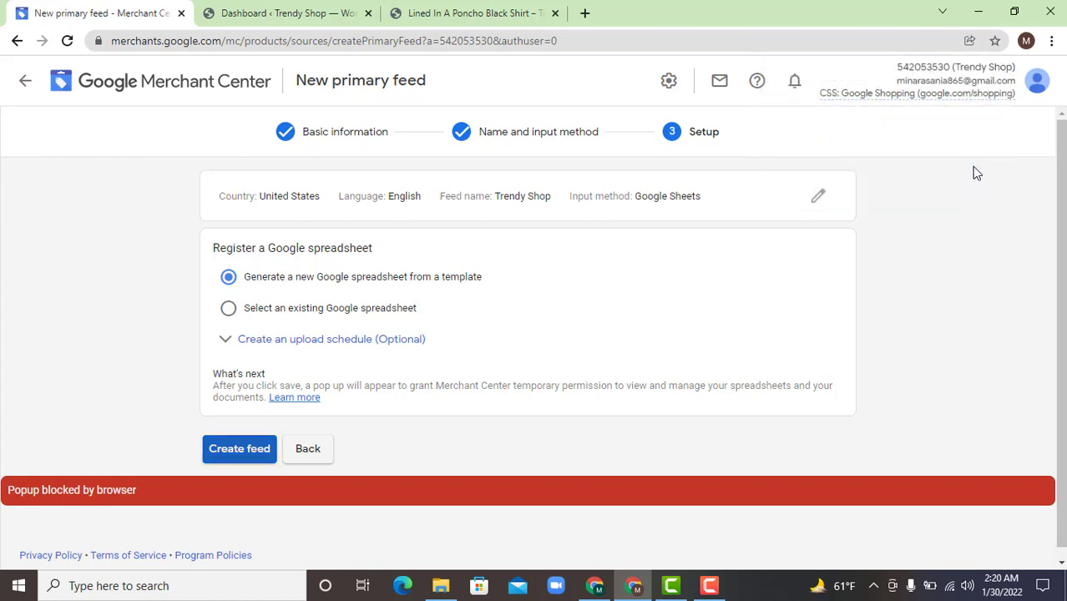
pyautogui.click(68, 42)
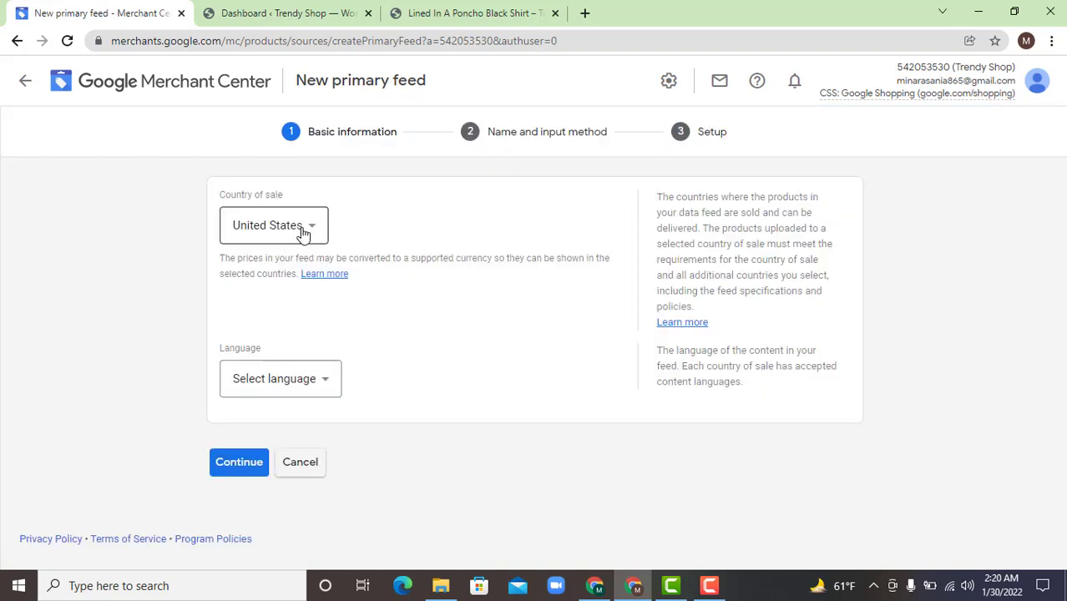
# - Keep United States as the country of sale, set the feed language to English, and continue with all destinations selected
pyautogui.click(303, 233)
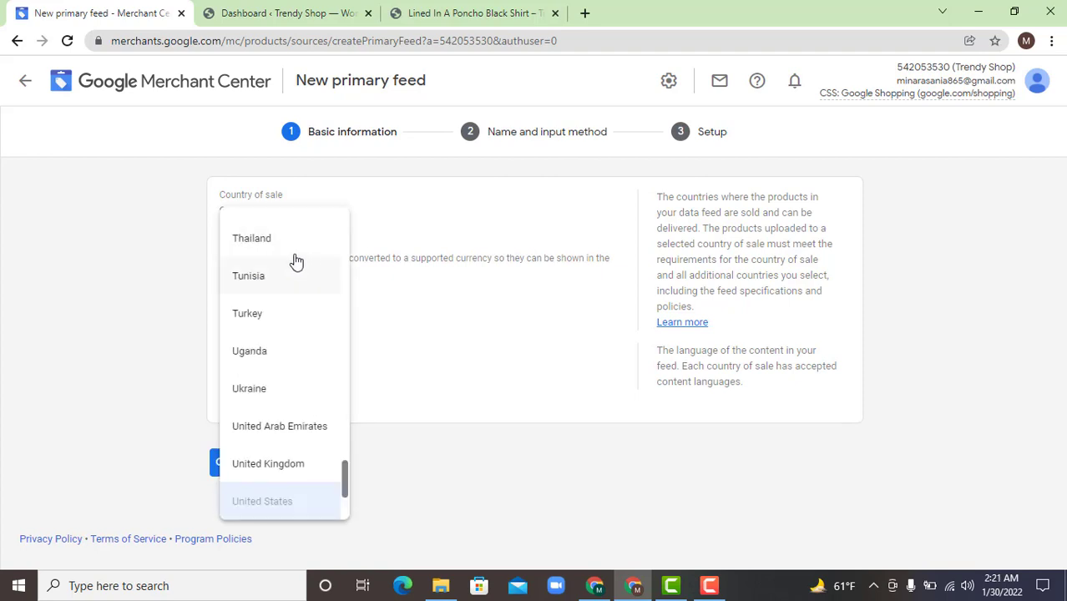
pyautogui.click(405, 231)
pyautogui.click(299, 375)
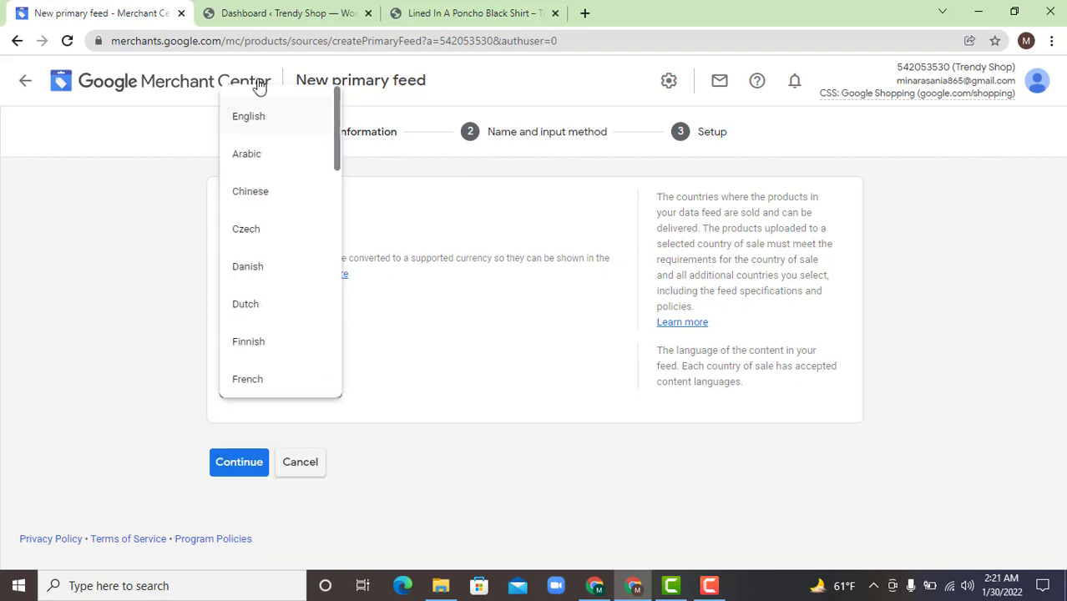
pyautogui.click(254, 120)
pyautogui.scroll(-3, 292, 332)
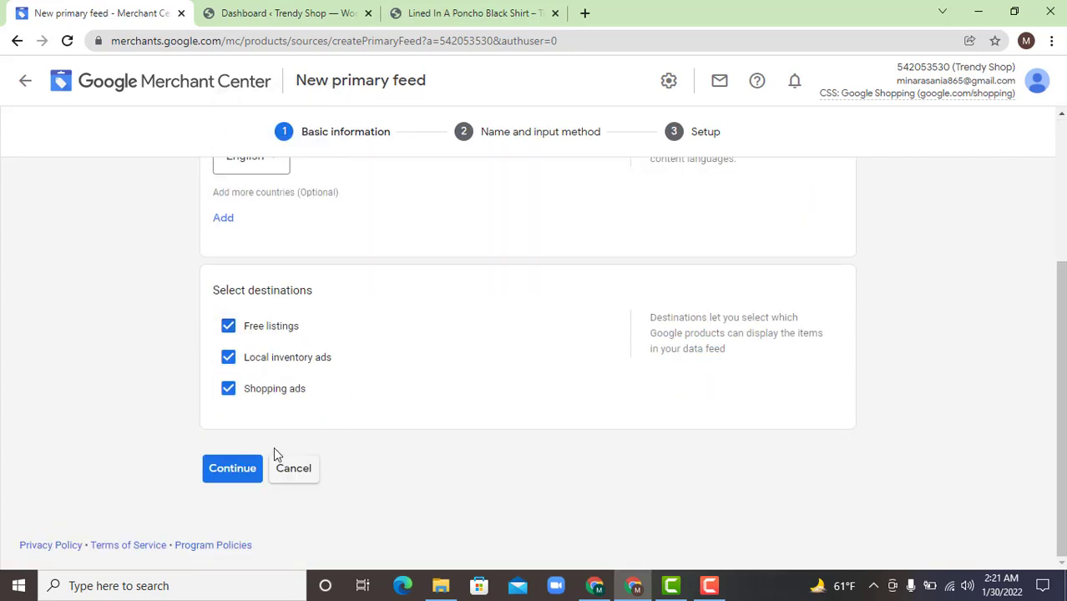
pyautogui.click(254, 474)
# - Name the primary feed "Trendy Shop" and continue with Google Sheets as the input method
pyautogui.scroll(3, 292, 225)
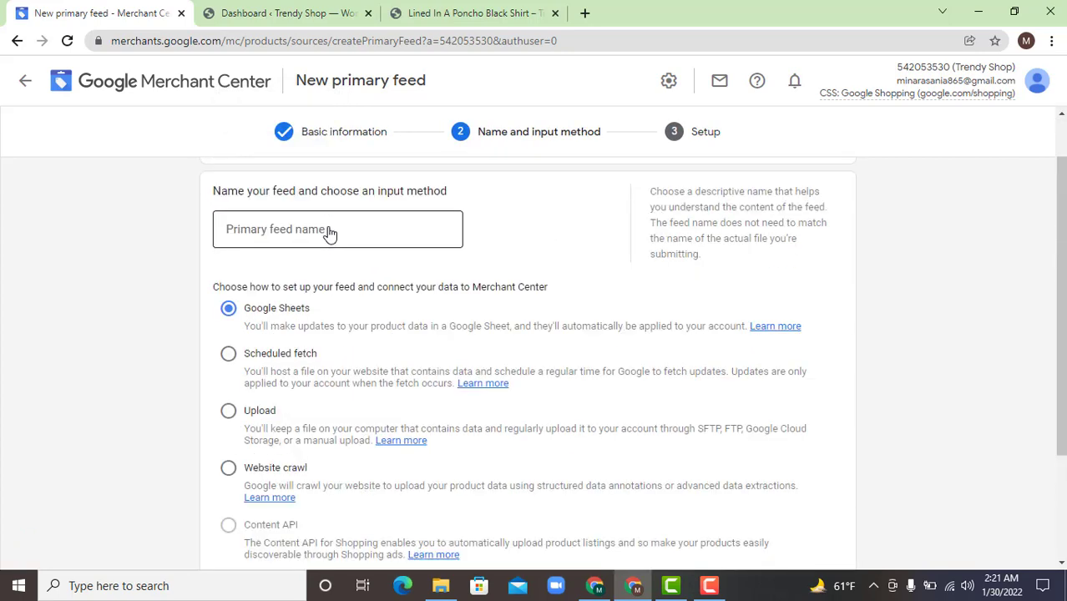
pyautogui.click(294, 229)
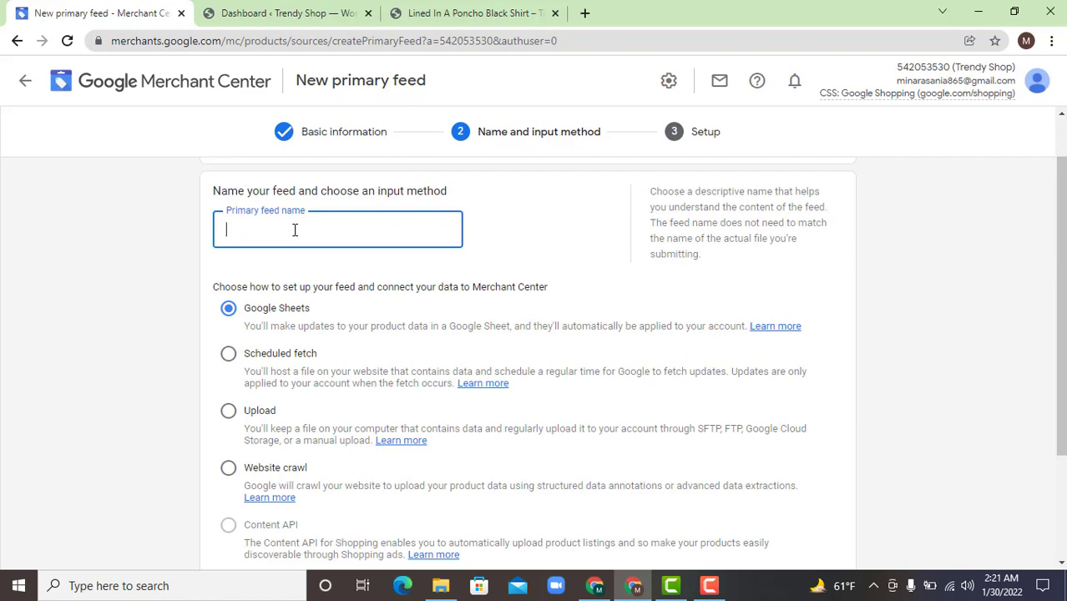
pyautogui.write('Trendy Shop')
pyautogui.scroll(-2, 293, 310)
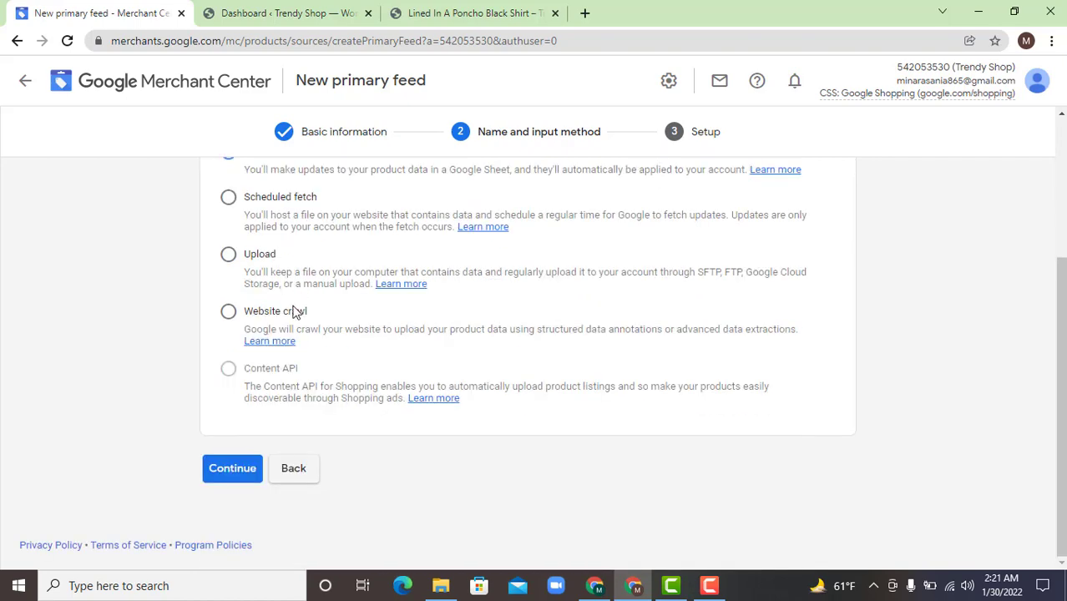
pyautogui.click(250, 473)
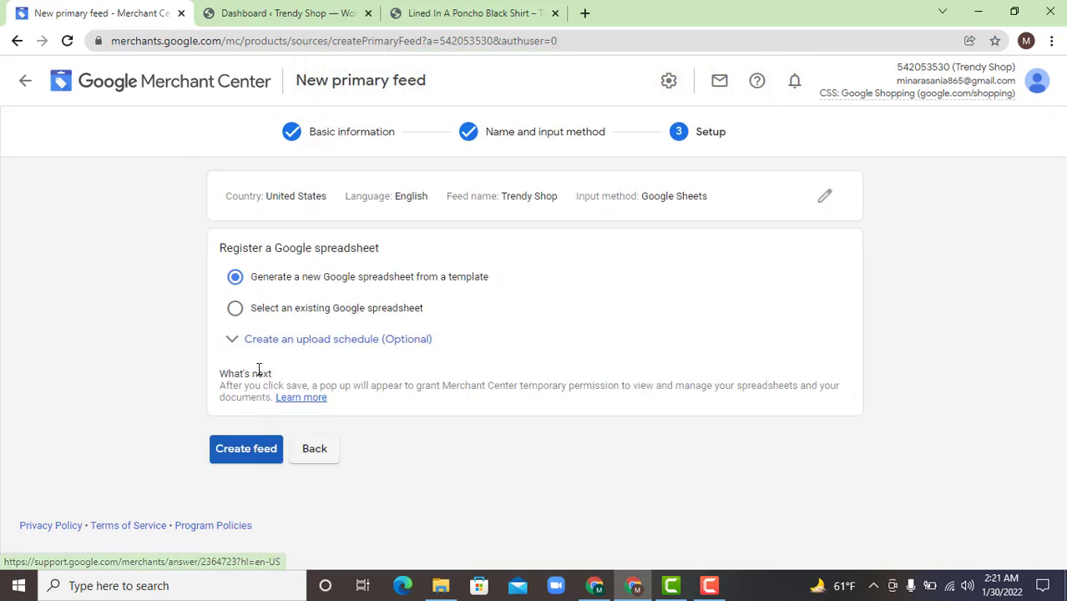
# - Create the feed with a new Google spreadsheet generated from a template, and open that spreadsheet
pyautogui.click(242, 453)
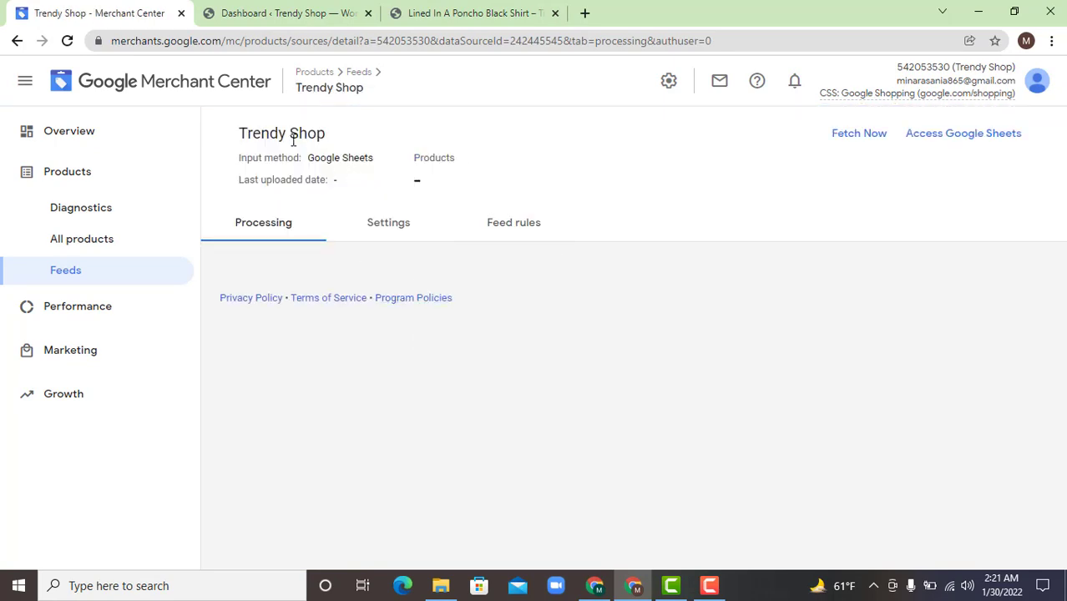
pyautogui.moveTo(349, 140); pyautogui.dragTo(248, 134)
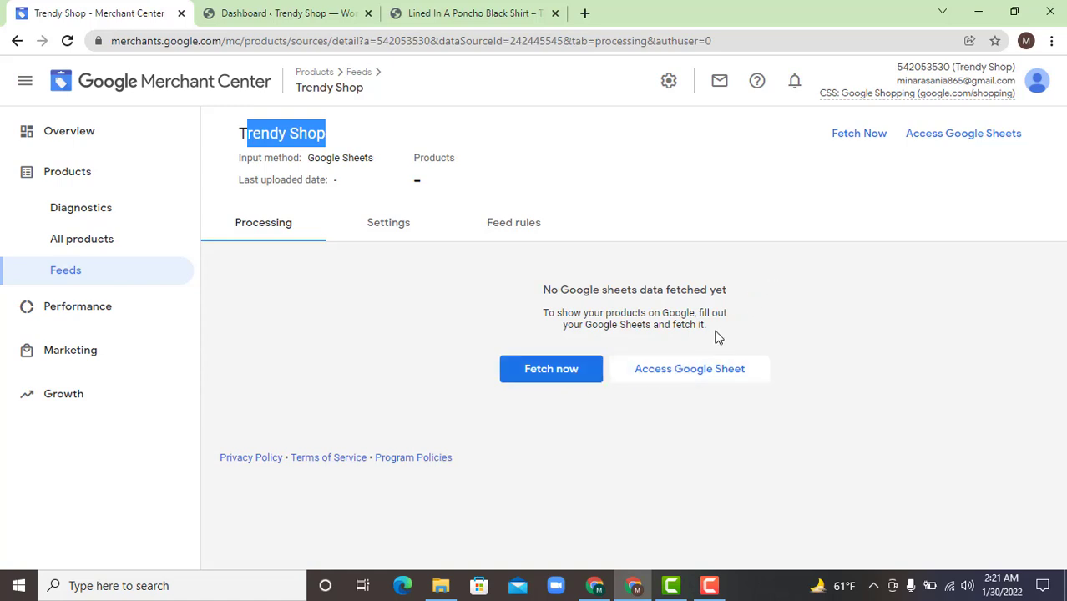
pyautogui.click(679, 376)
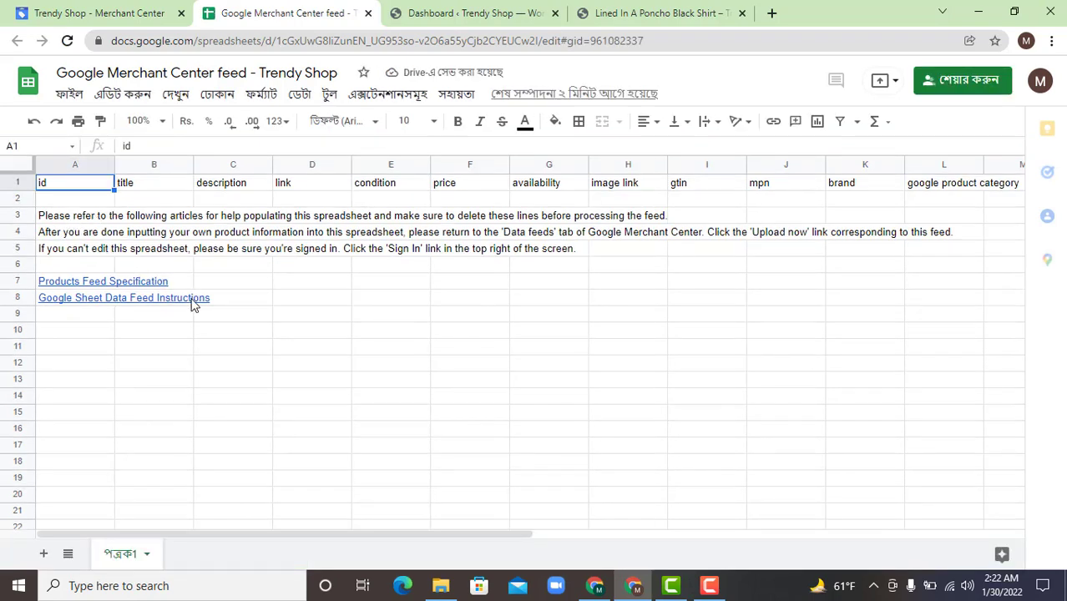
# - Open the Trendy Shop feed's Google Sheet from the Merchant Center feeds list, and close the spreadsheet's earlier duplicate tab
pyautogui.click(91, 10)
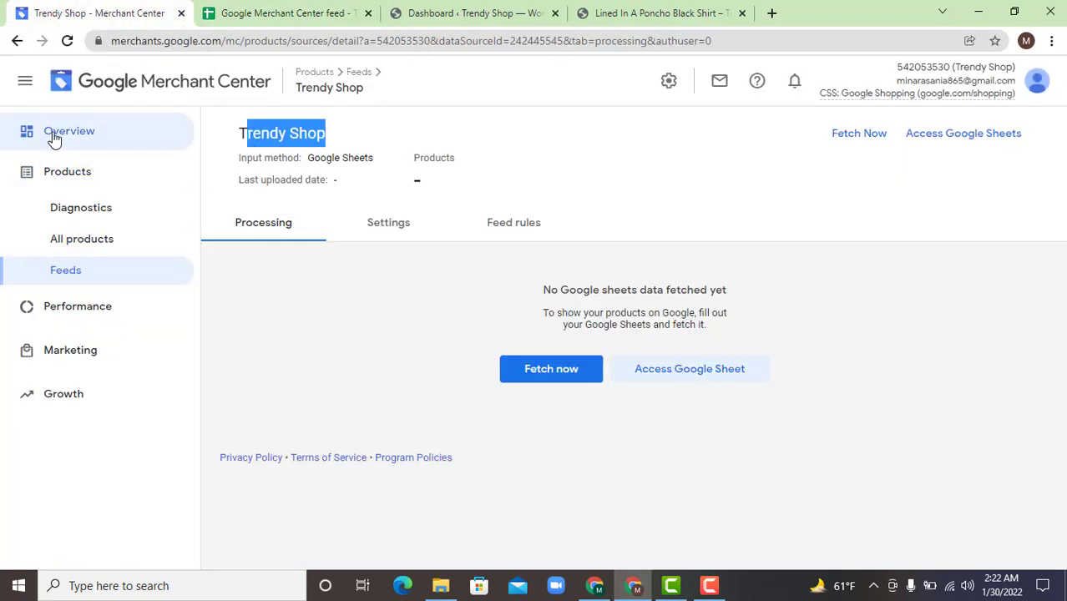
pyautogui.click(71, 90)
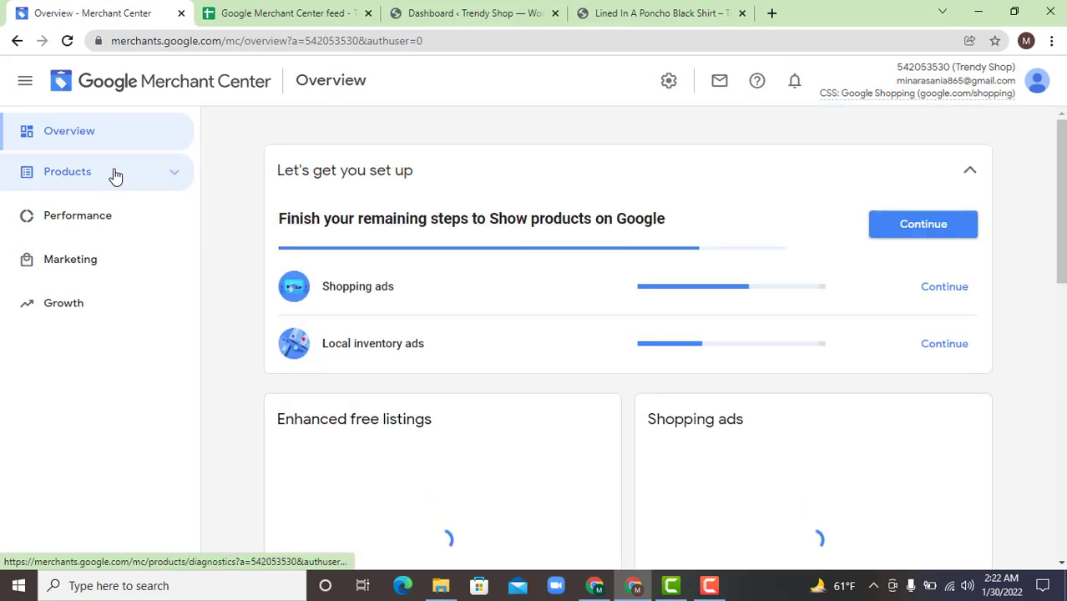
pyautogui.click(115, 175)
pyautogui.click(87, 275)
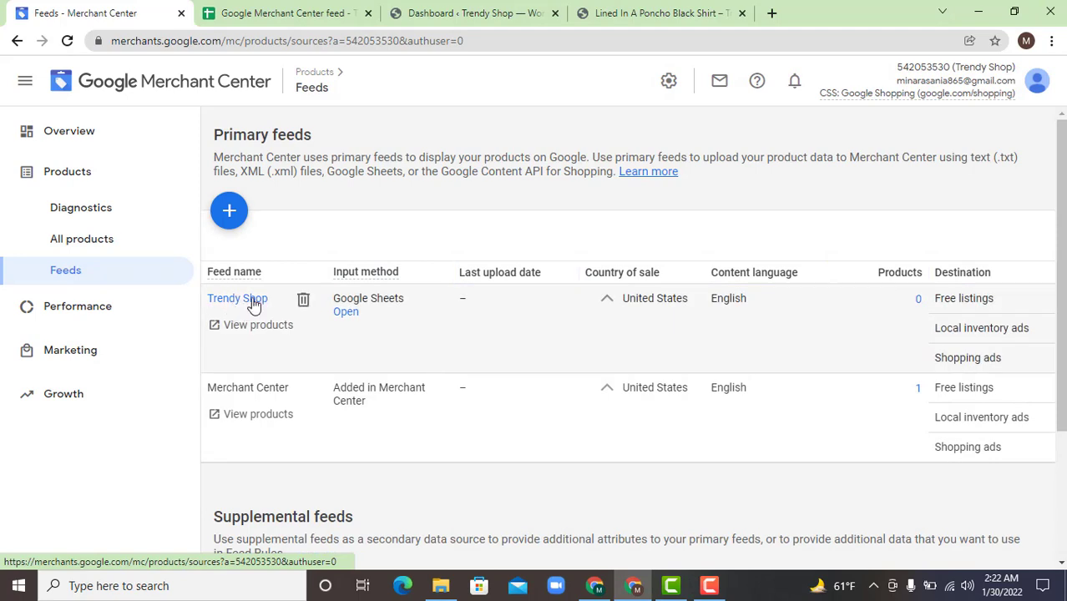
pyautogui.click(347, 313)
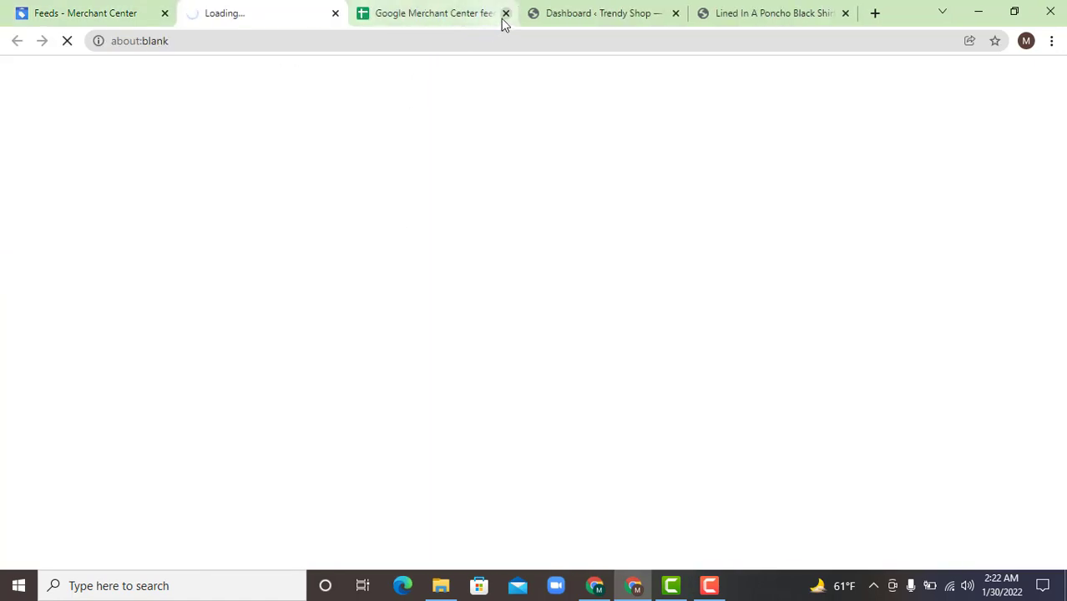
pyautogui.click(505, 13)
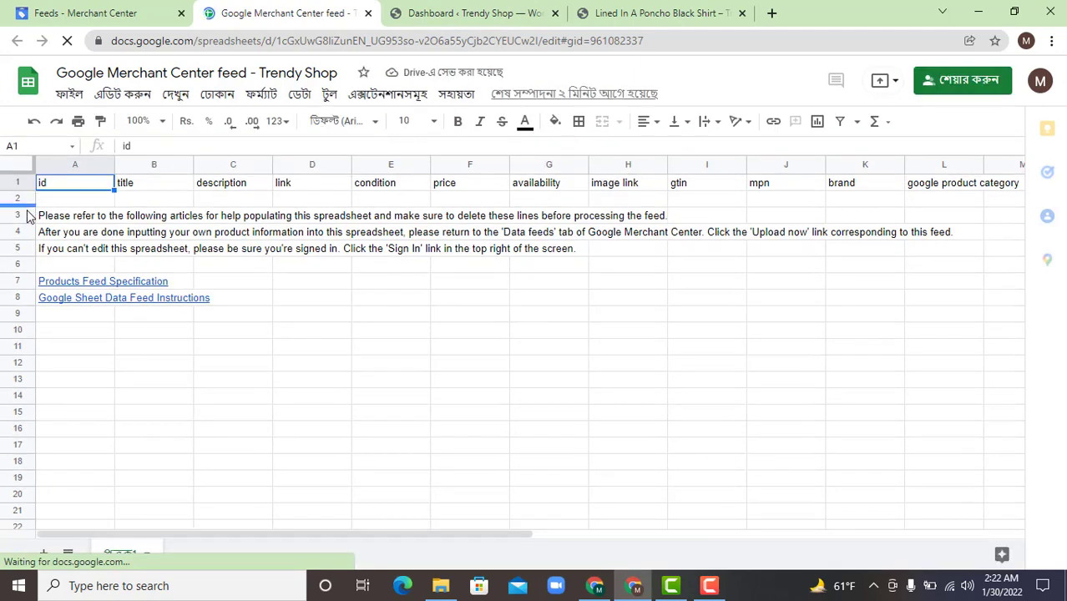
# - Delete the template's instruction text and links in rows 3 to 9 of the feed spreadsheet
pyautogui.moveTo(31, 215); pyautogui.dragTo(182, 312)
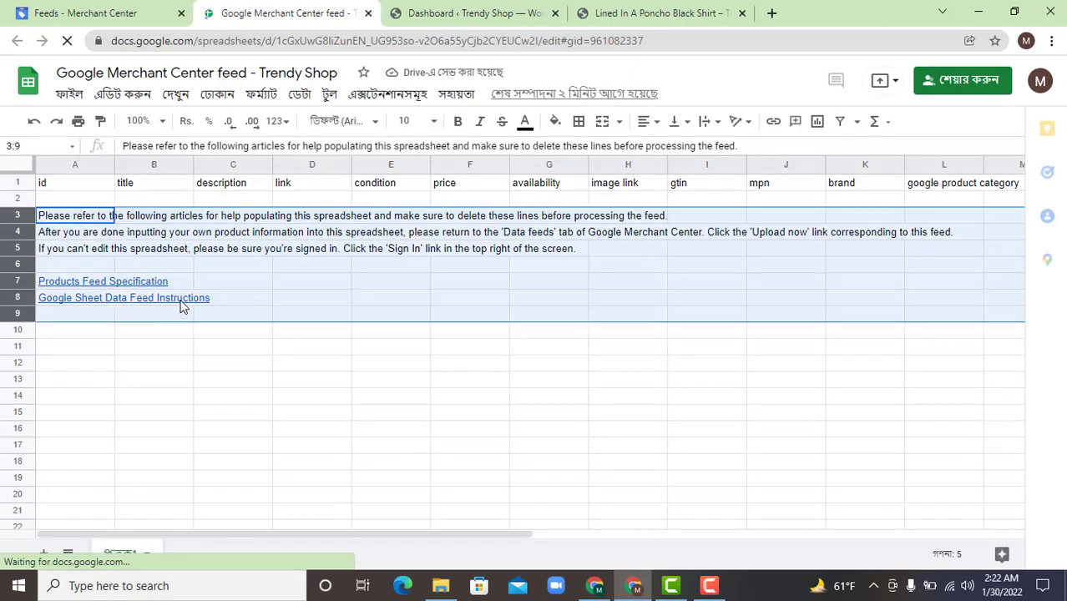
pyautogui.press('Delete')
pyautogui.click(262, 330)
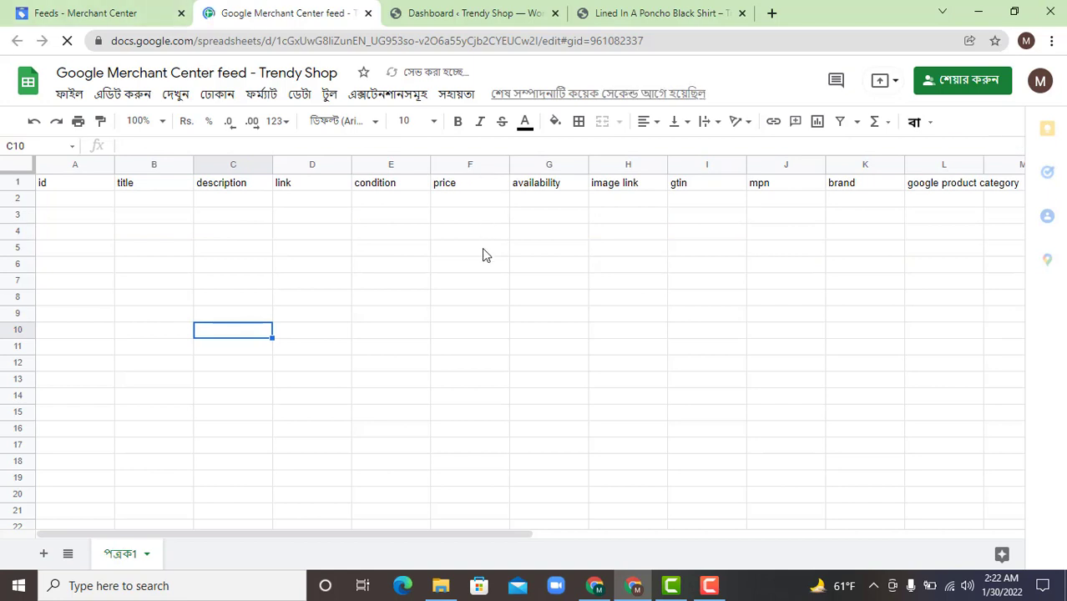
pyautogui.click(161, 317)
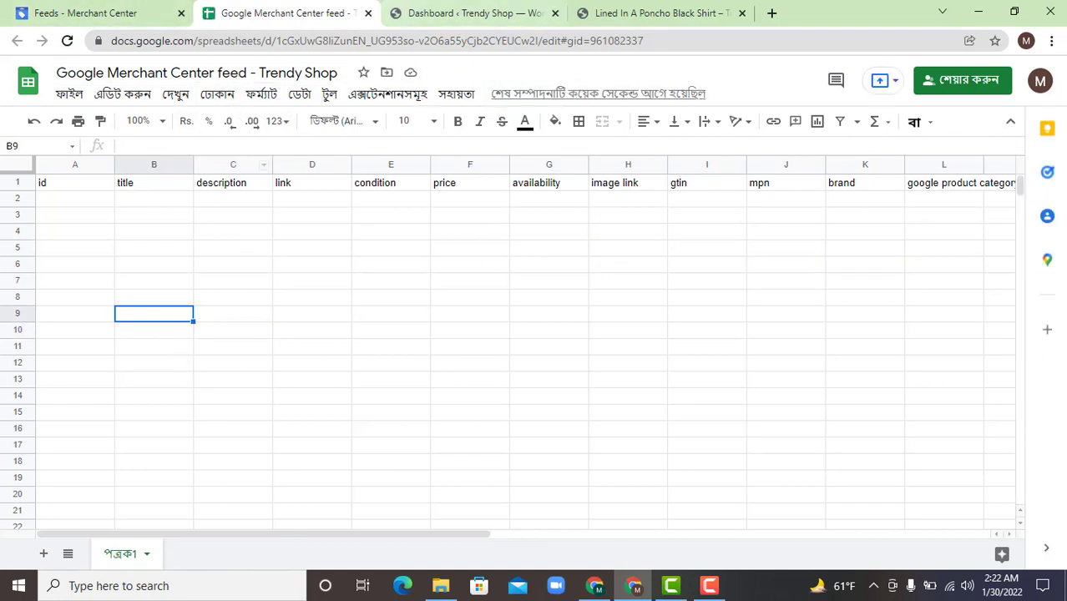
# - Examine the spreadsheet's column headers from id to google product category and the product rows beneath them
pyautogui.click(81, 185)
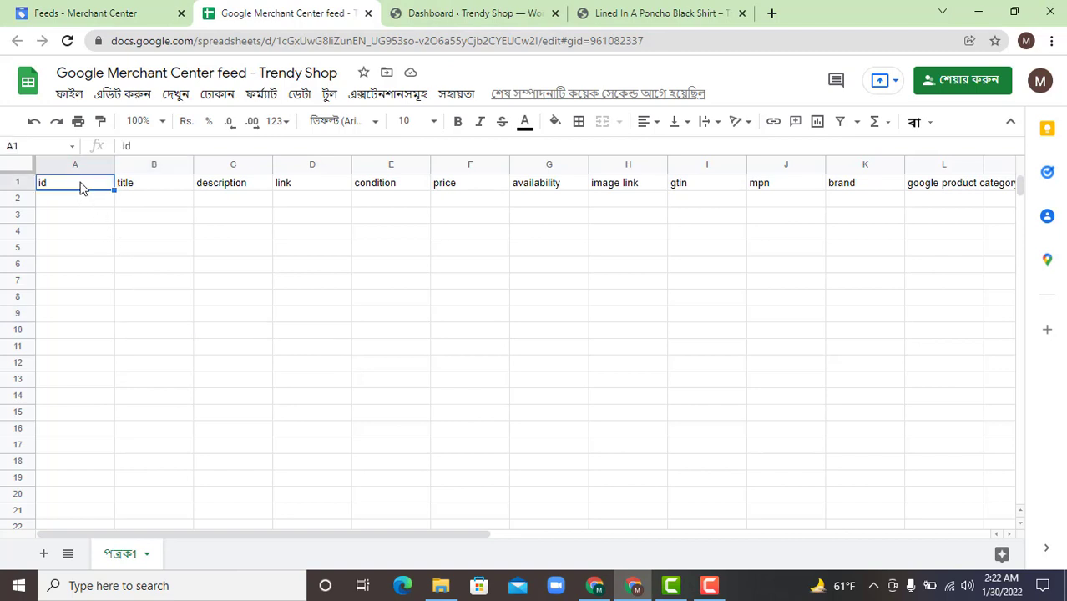
pyautogui.click(159, 189)
pyautogui.click(216, 185)
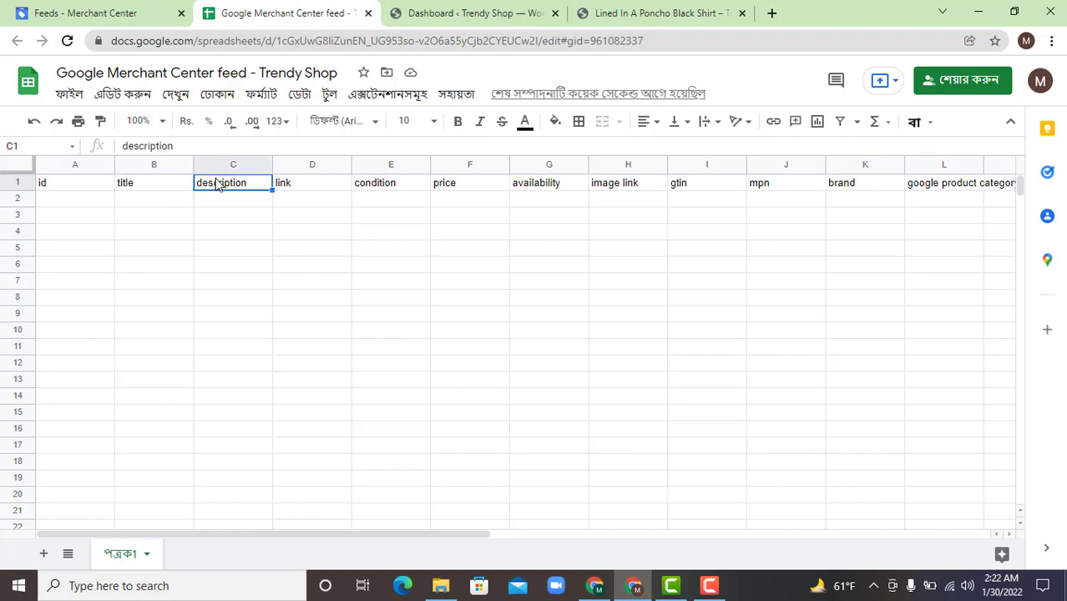
pyautogui.click(301, 187)
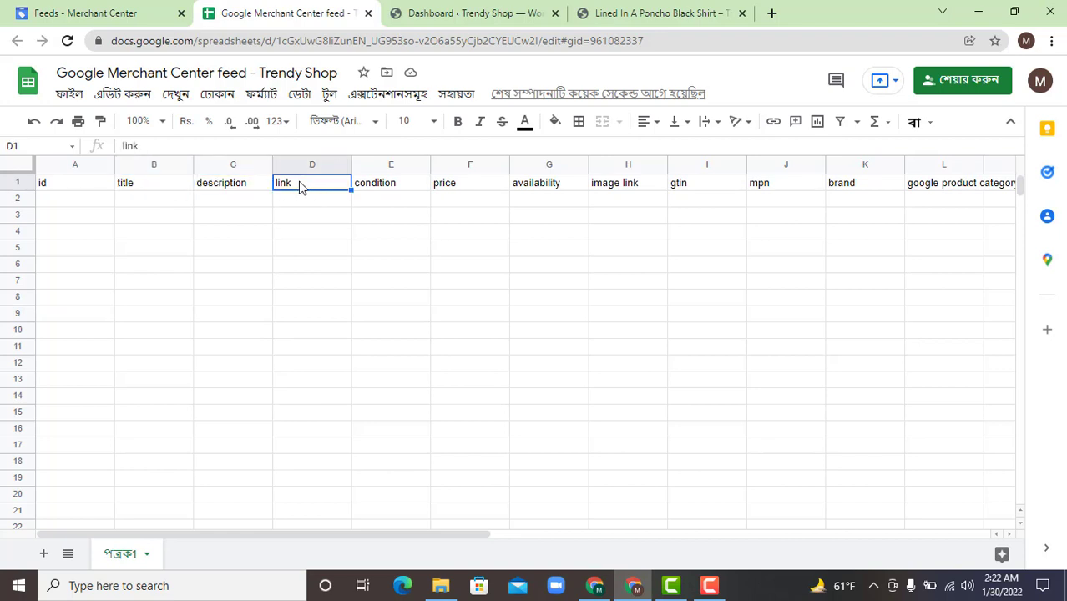
pyautogui.click(402, 188)
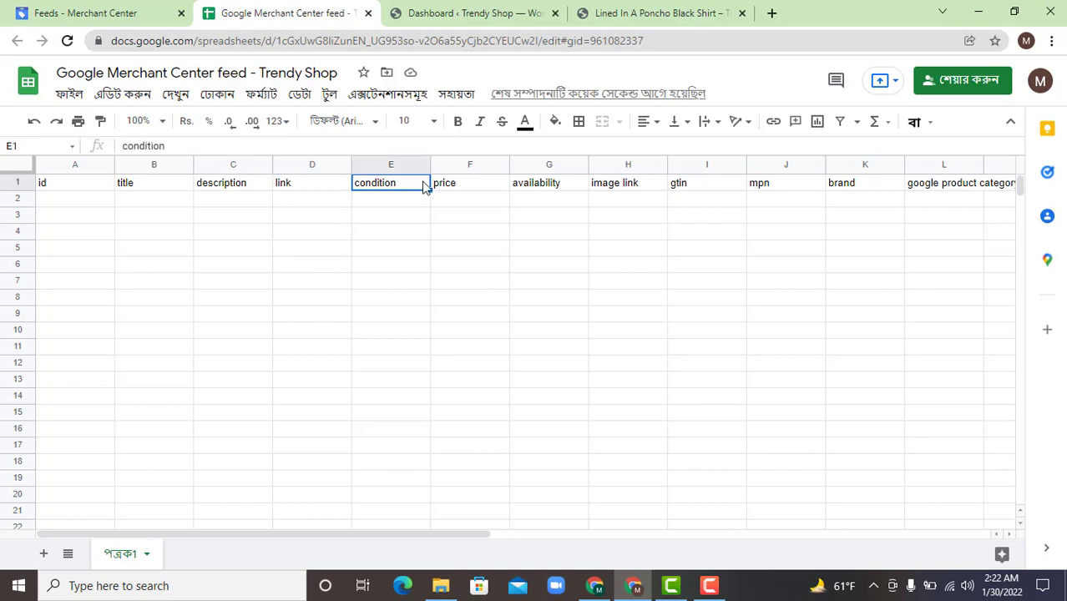
pyautogui.click(468, 188)
pyautogui.click(560, 185)
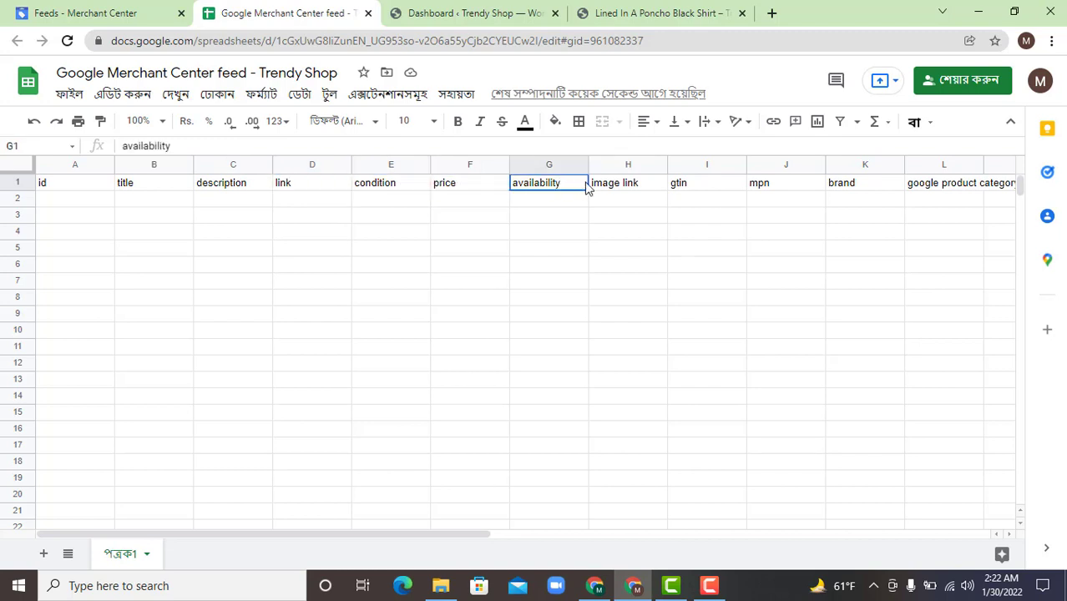
pyautogui.click(610, 189)
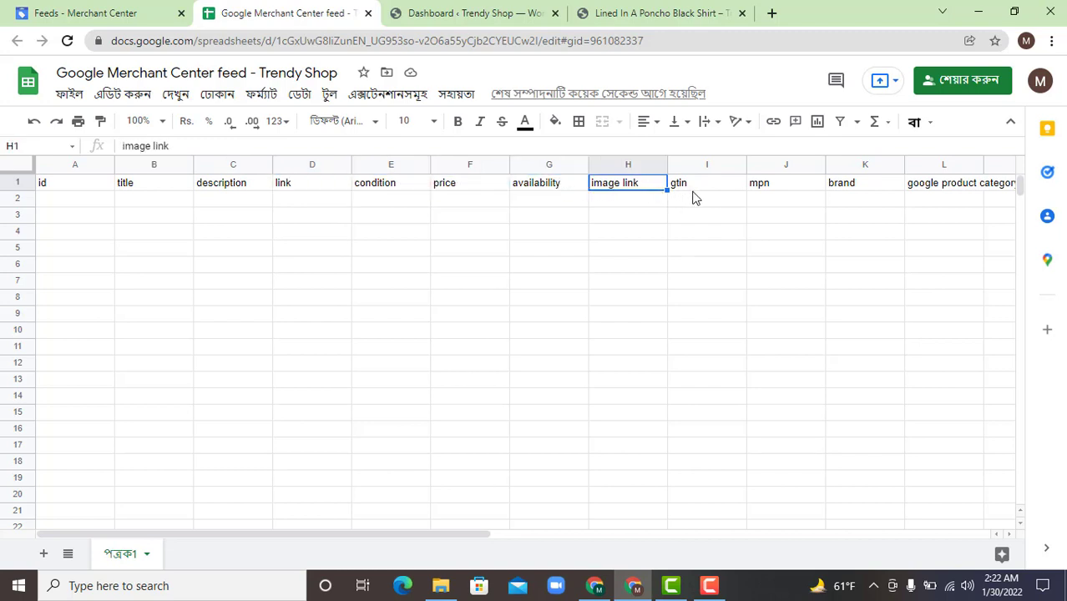
pyautogui.click(783, 189)
pyautogui.click(880, 189)
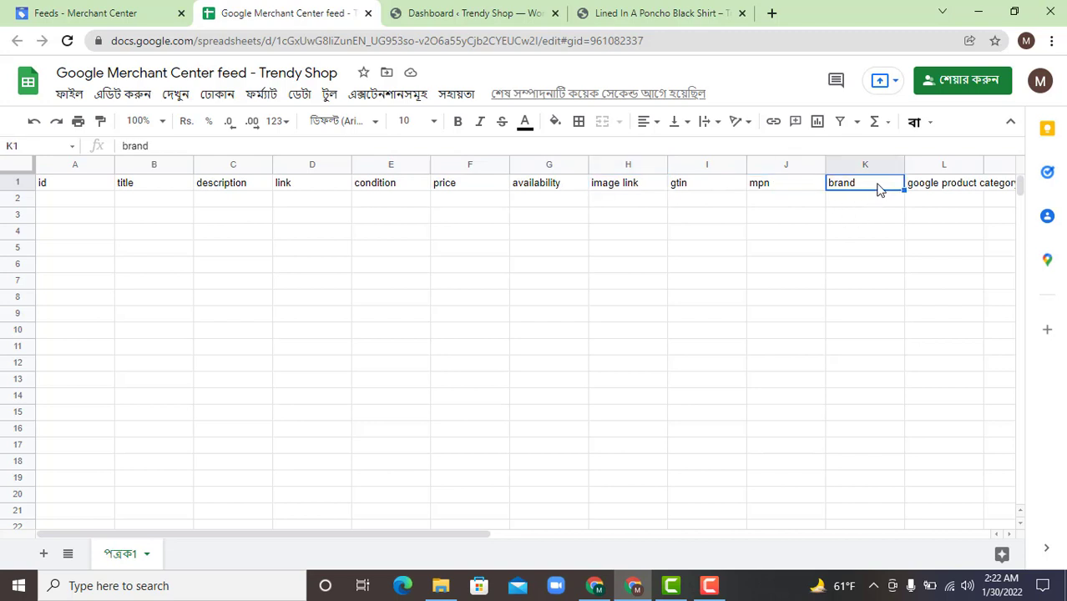
pyautogui.click(929, 191)
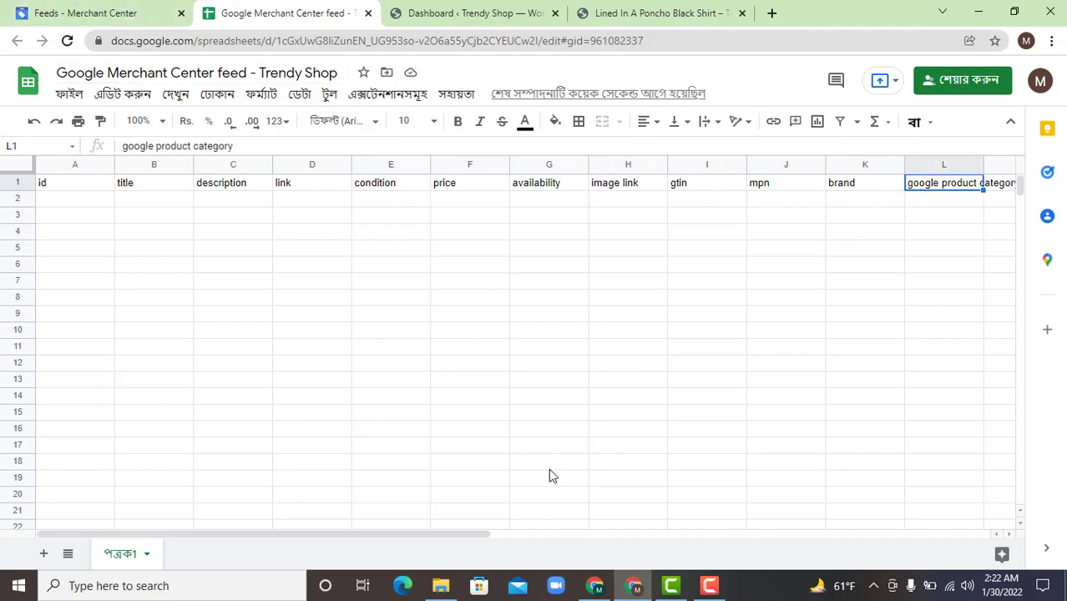
pyautogui.click(480, 377)
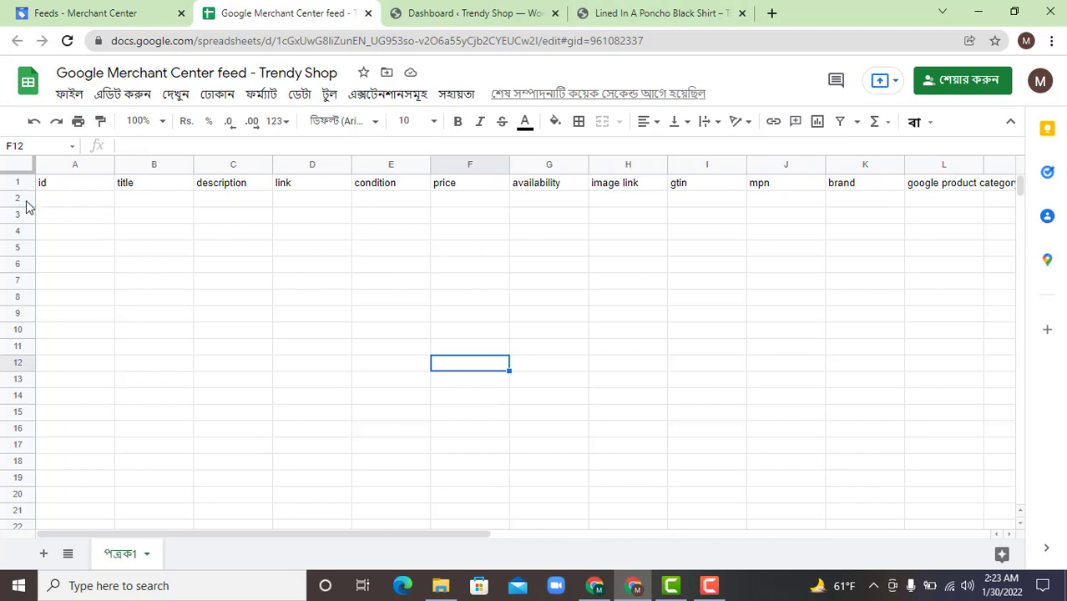
pyautogui.moveTo(23, 197); pyautogui.dragTo(25, 478)
pyautogui.click(155, 414)
pyautogui.scroll(9, 156, 406)
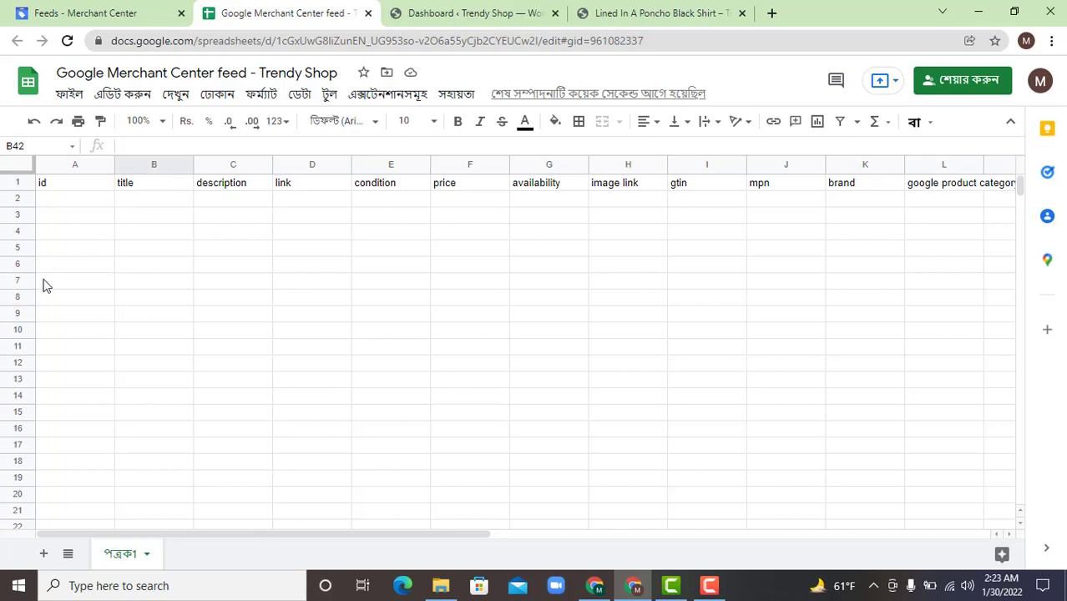
# - Select the first empty id cell, A2, and open "Women's Tops | Ladies Going Out" for editing in the WordPress product list
pyautogui.click(92, 201)
pyautogui.click(459, 10)
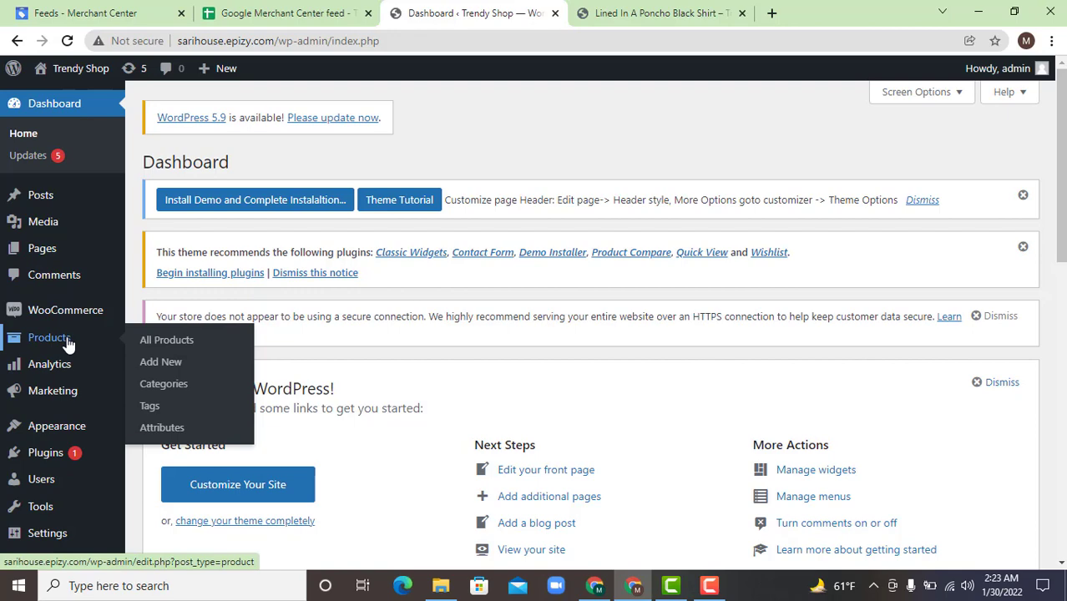
pyautogui.click(157, 340)
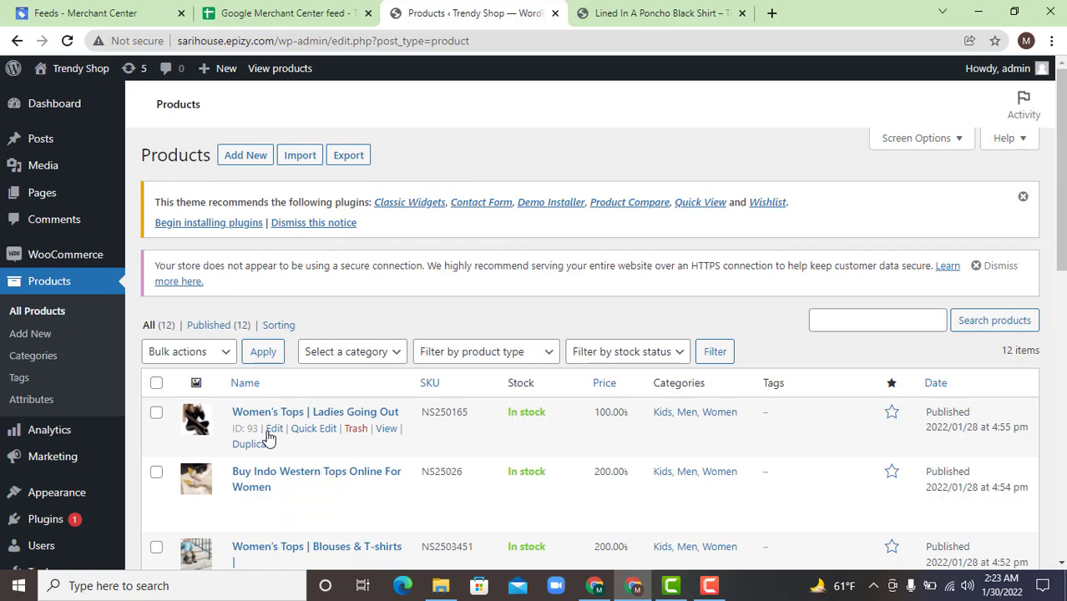
pyautogui.click(273, 429)
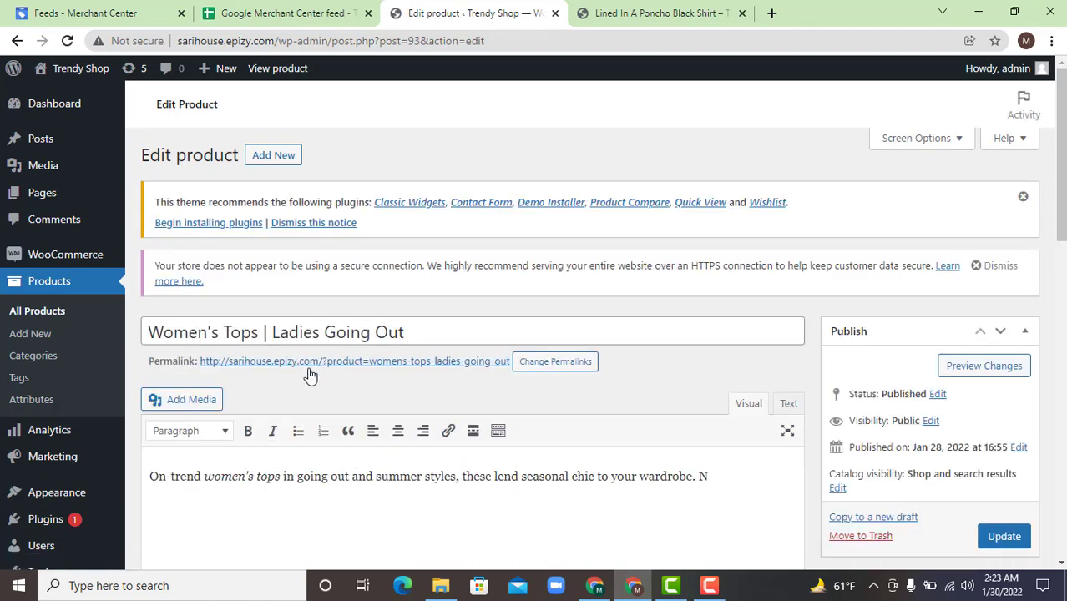
# - Copy the SKU from the product's inventory data
pyautogui.scroll(-5, 313, 372)
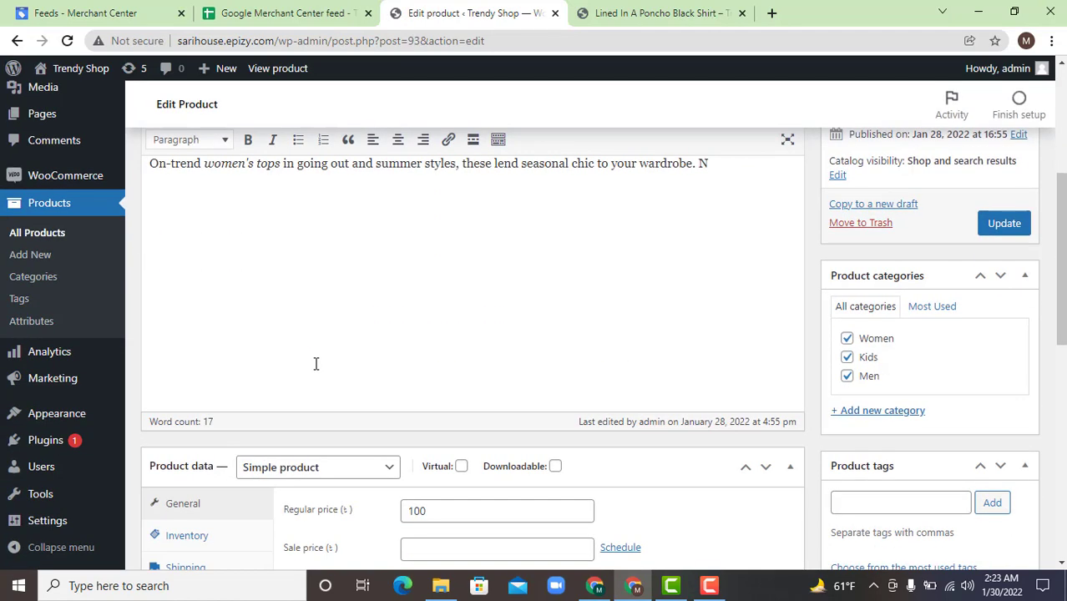
pyautogui.click(205, 381)
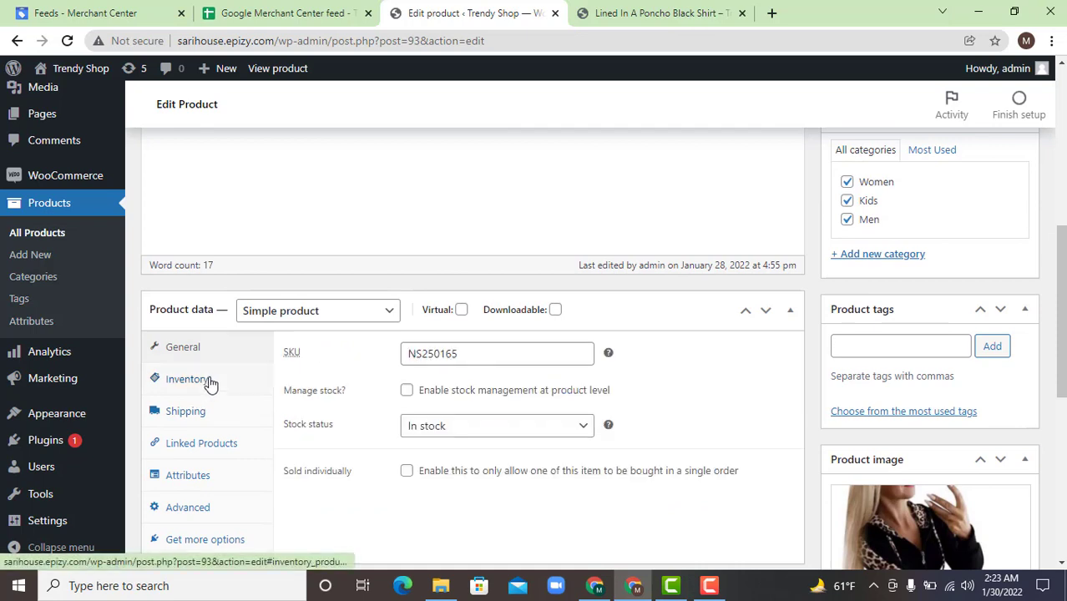
pyautogui.click(465, 355)
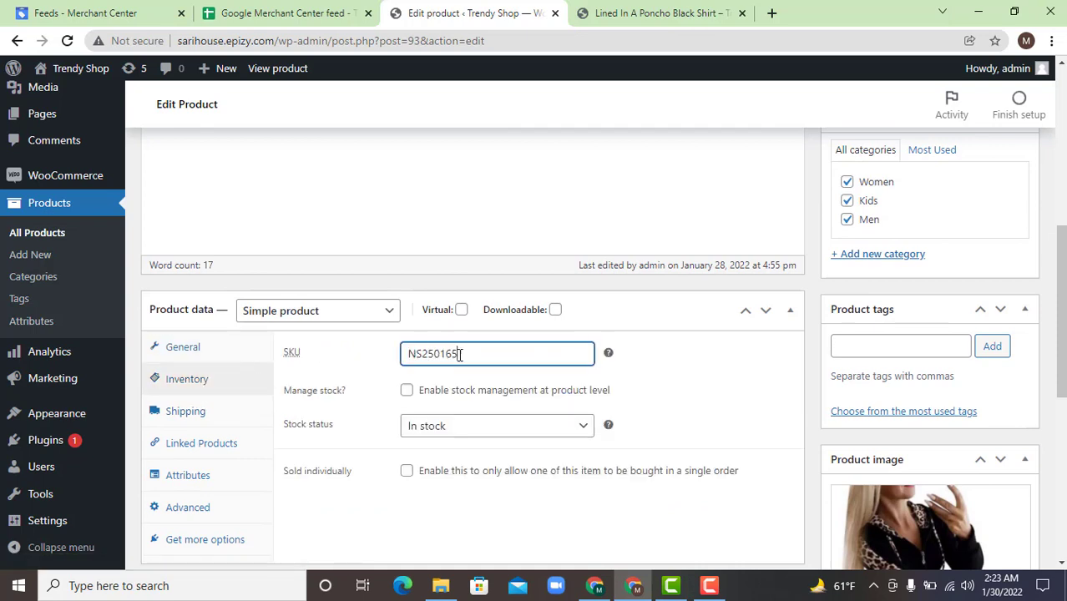
pyautogui.moveTo(460, 355); pyautogui.dragTo(407, 354)
pyautogui.hotkey('ctrl', 'c')
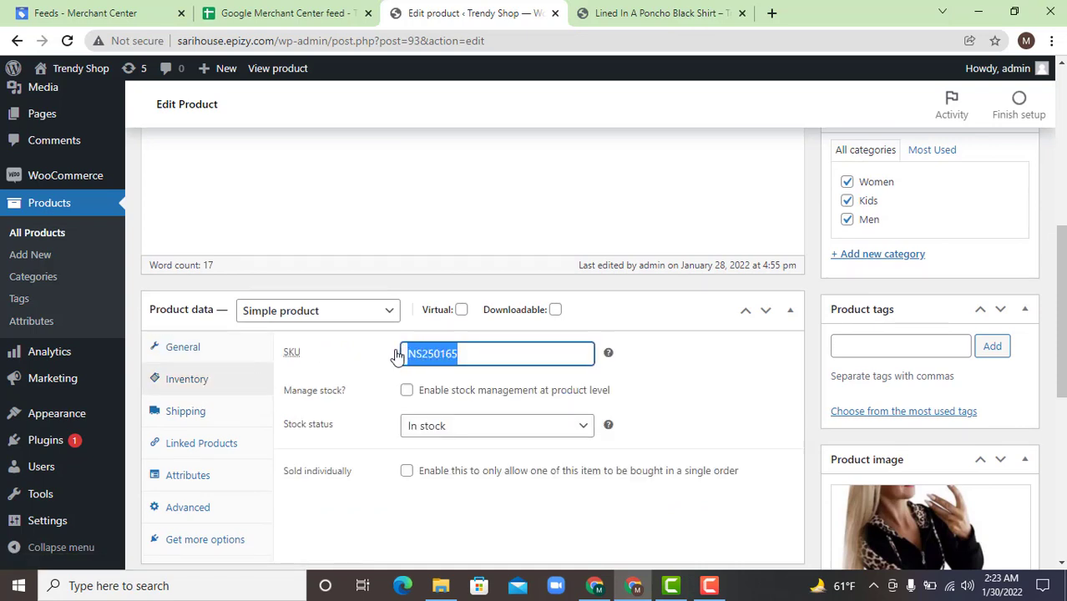
# - Paste the copied SKU NS250165 into id cell A2 of the feed spreadsheet and select title cell B2
pyautogui.click(271, 11)
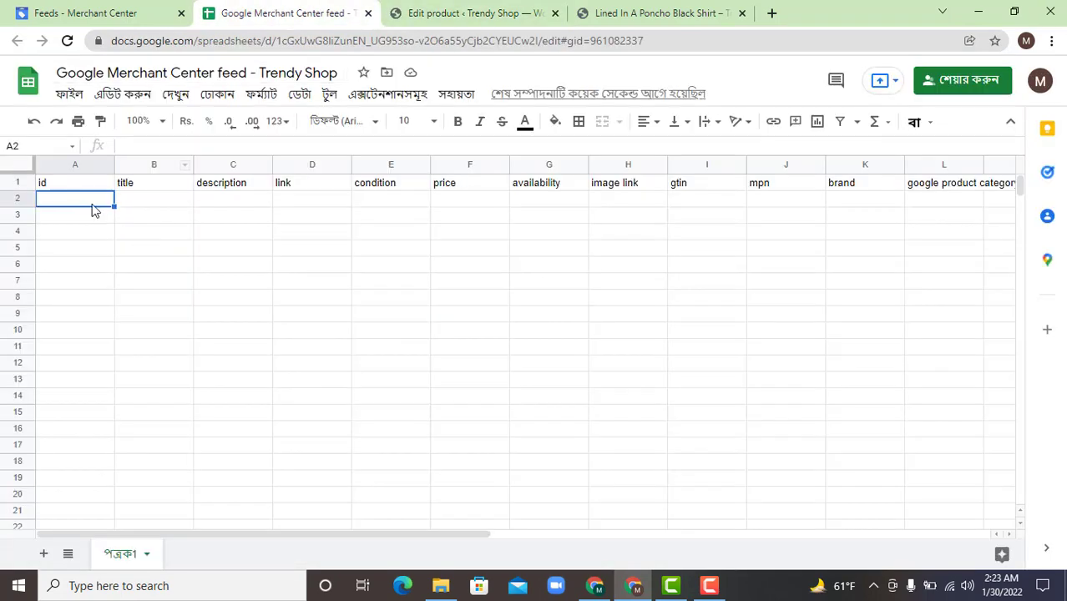
pyautogui.hotkey('ctrl', 'v')
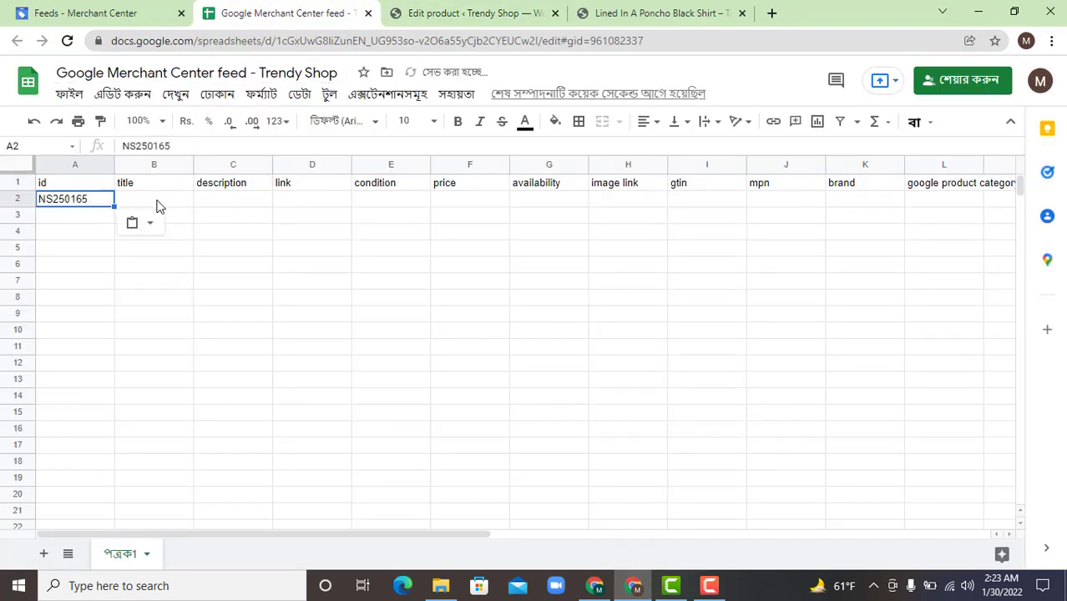
pyautogui.click(160, 206)
# - Copy the product title "Women's Tops | Ladies Going Out" from its WordPress edit page into title cell B2 of the feed
pyautogui.click(472, 12)
pyautogui.scroll(5, 339, 305)
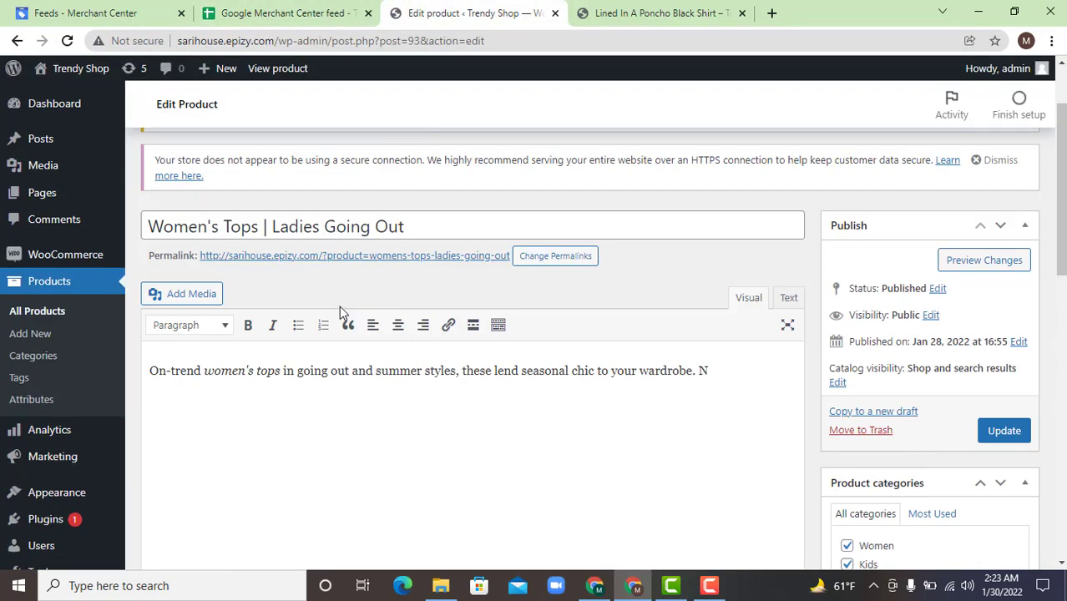
pyautogui.scroll(2, 339, 306)
pyautogui.moveTo(422, 331); pyautogui.dragTo(74, 341)
pyautogui.hotkey('ctrl', 'c')
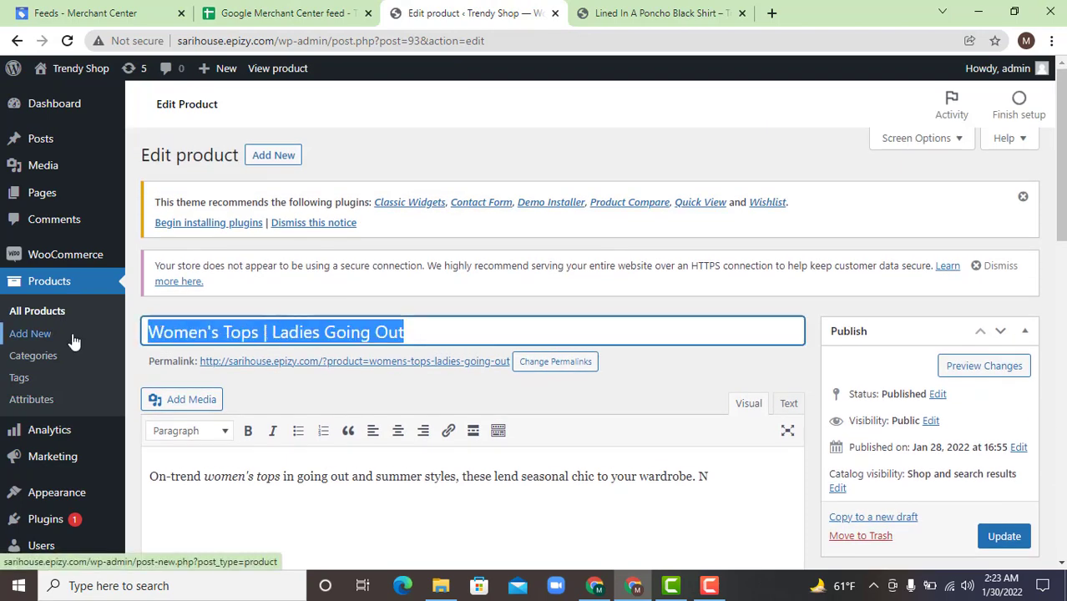
pyautogui.click(275, 12)
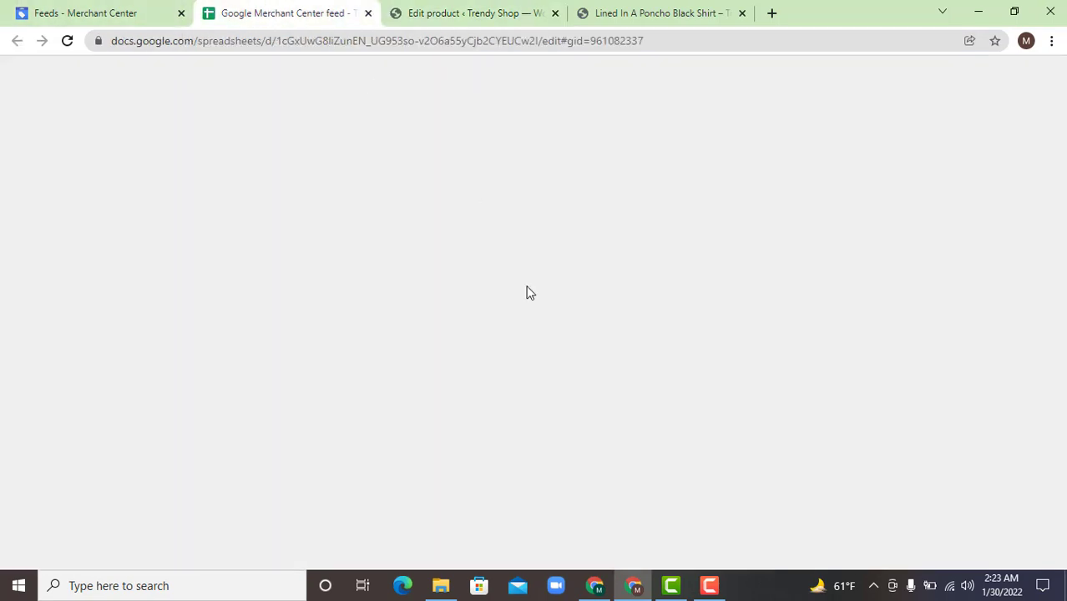
pyautogui.click(240, 210)
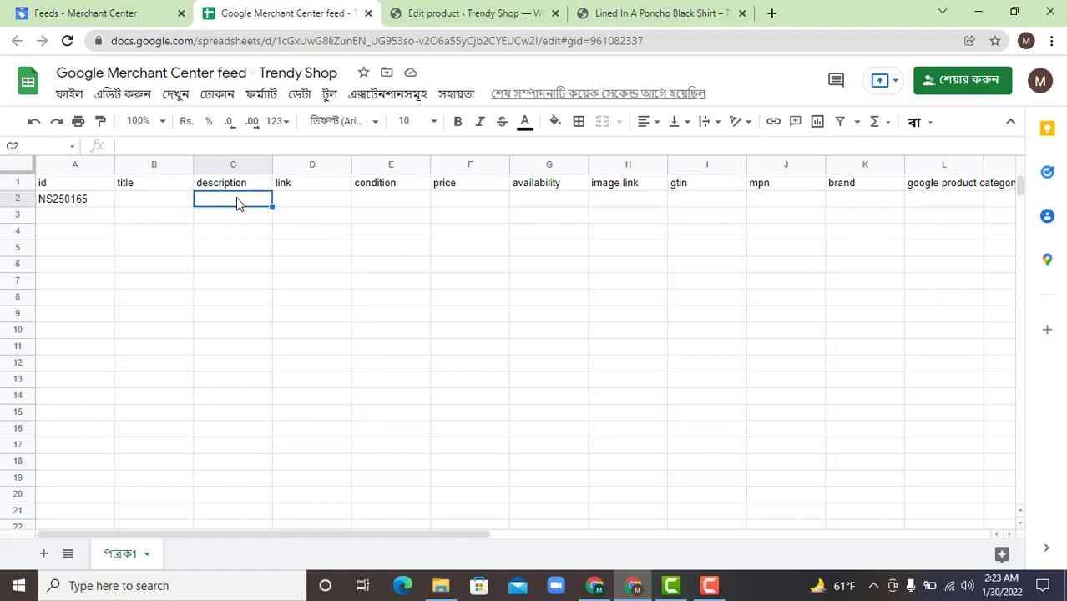
pyautogui.click(167, 207)
pyautogui.hotkey('ctrl', 'v')
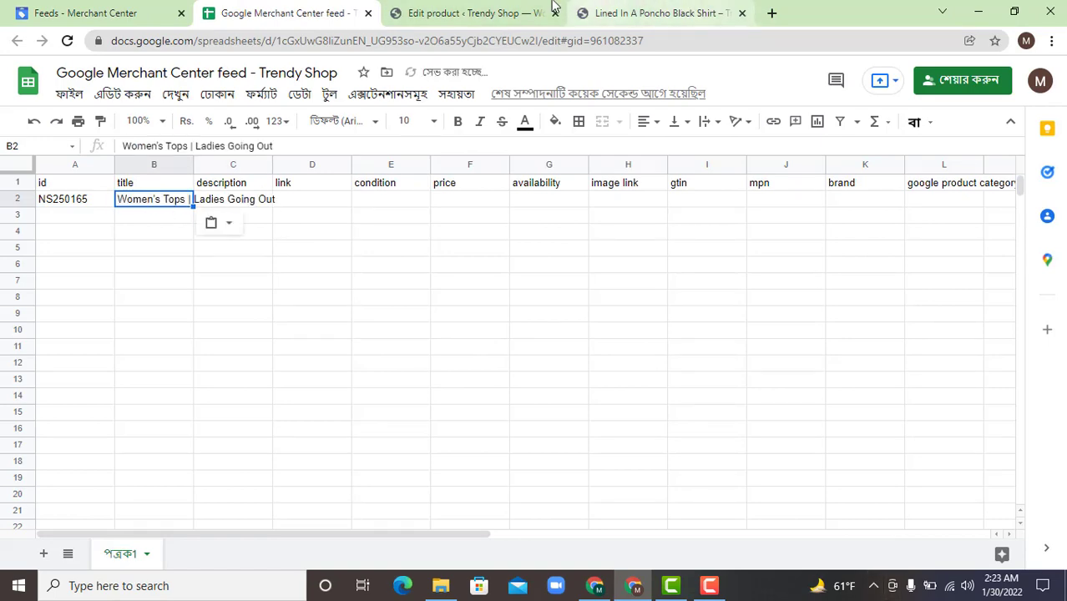
# - Copy the full product description from the WordPress edit page into description cell C2 of the feed spreadsheet
pyautogui.click(467, 12)
pyautogui.scroll(-3, 360, 365)
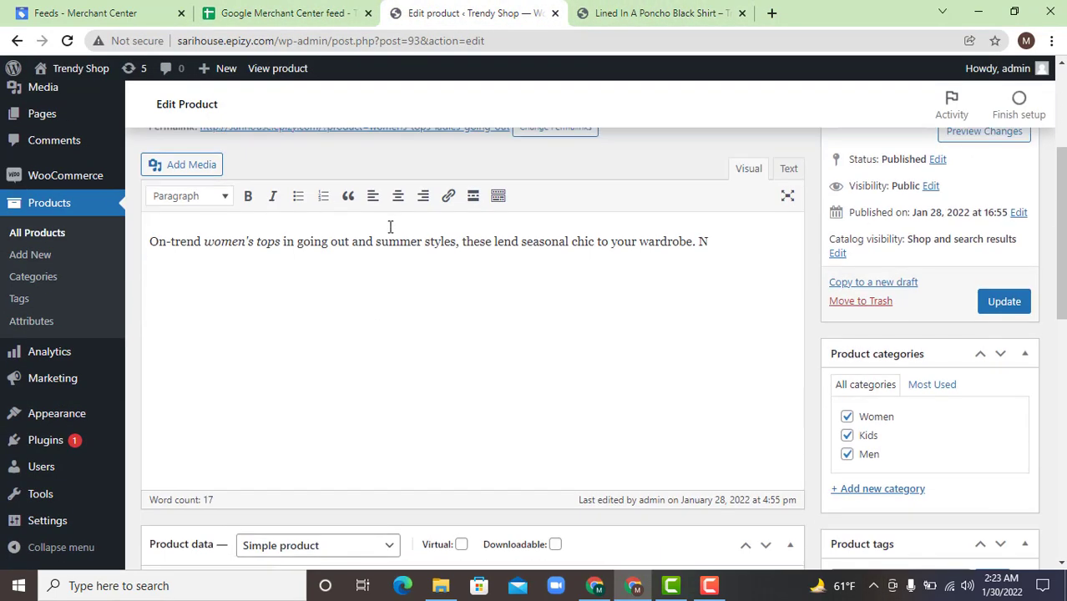
pyautogui.tripleClick(390, 242)
pyautogui.hotkey('ctrl', 'c')
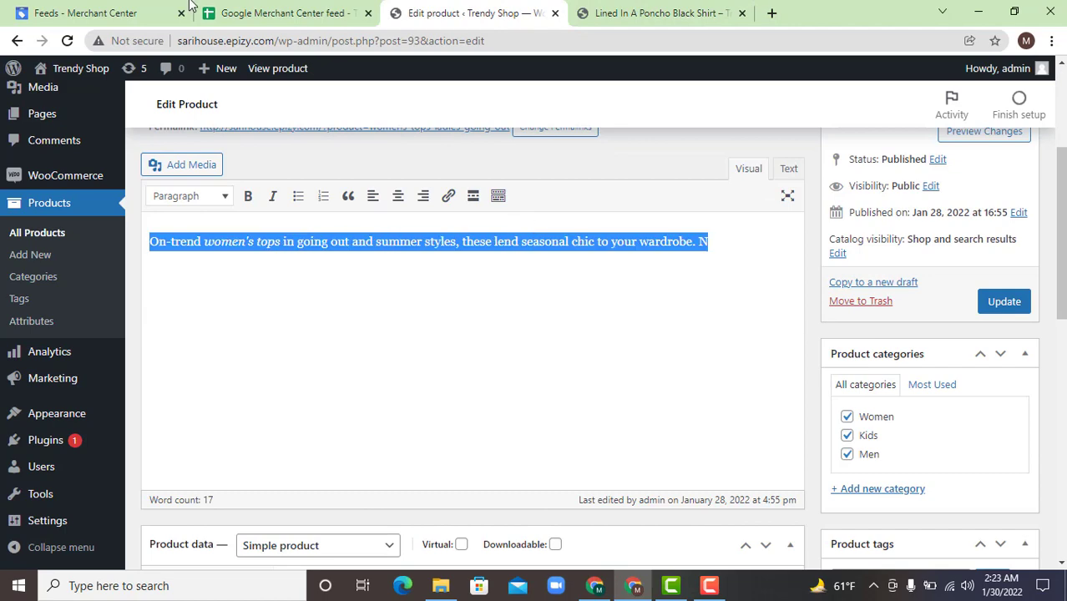
pyautogui.click(234, 12)
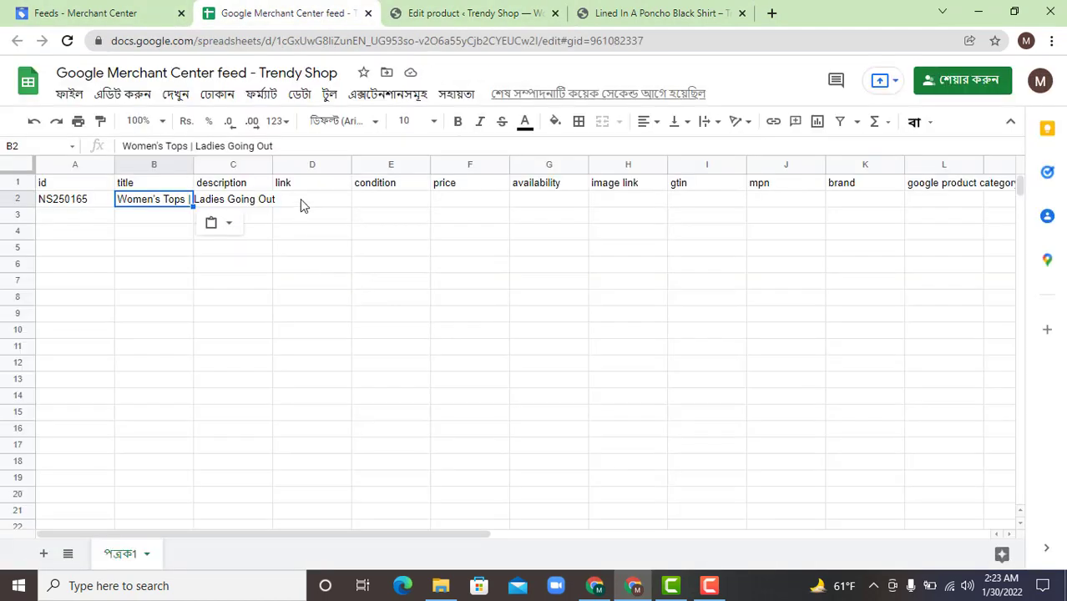
pyautogui.click(302, 205)
pyautogui.click(263, 203)
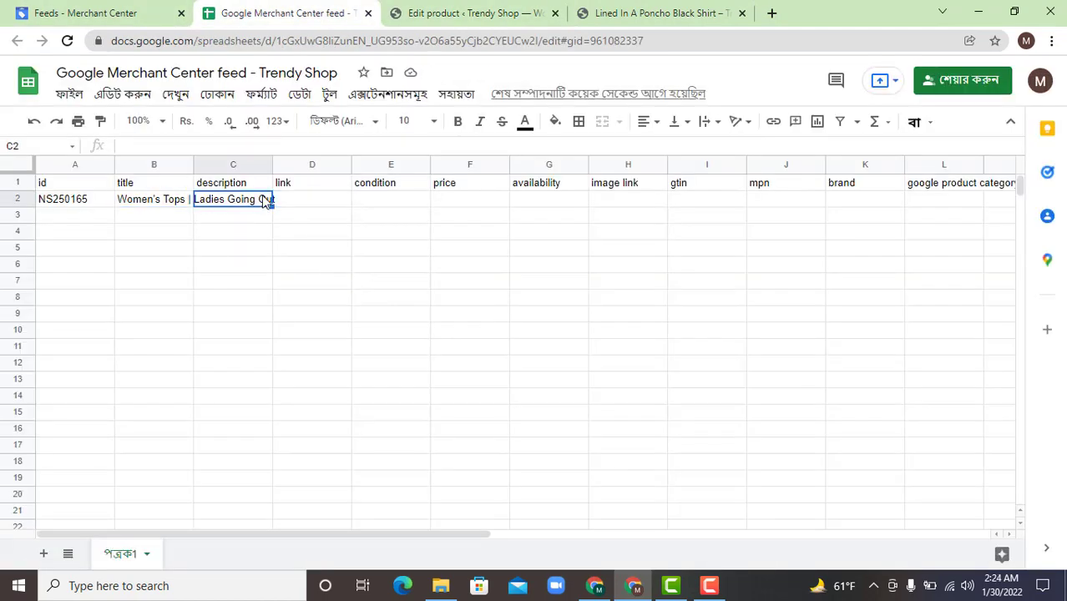
pyautogui.hotkey('ctrl', 'v')
# - Open the "Women's Tops | Ladies Going Out" product page from the Trendy Shop storefront's home page
pyautogui.click(488, 8)
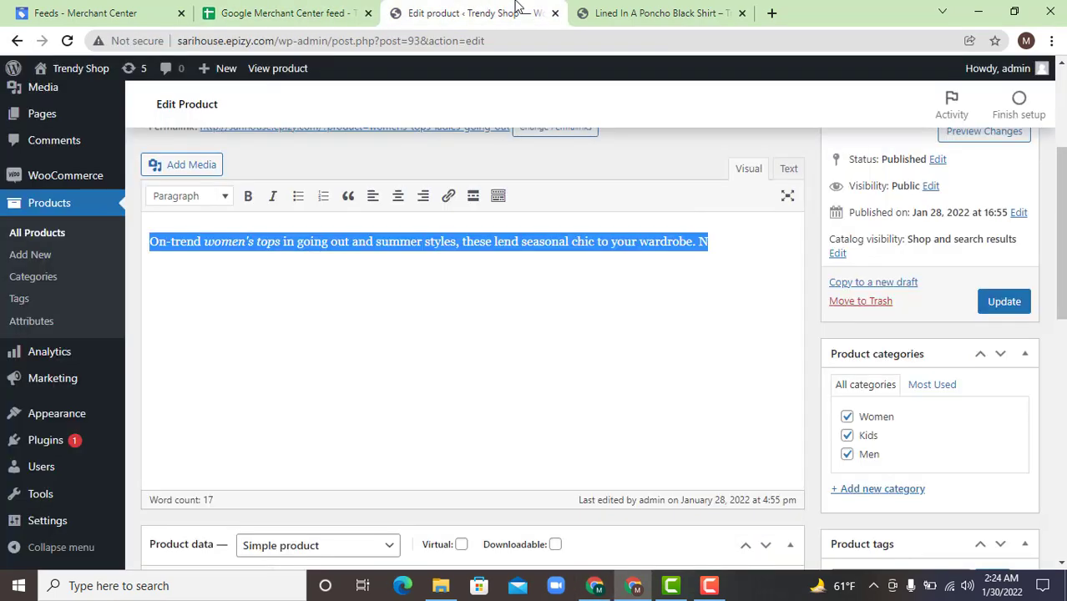
pyautogui.click(631, 7)
pyautogui.scroll(-2, 660, 326)
pyautogui.scroll(2, 623, 281)
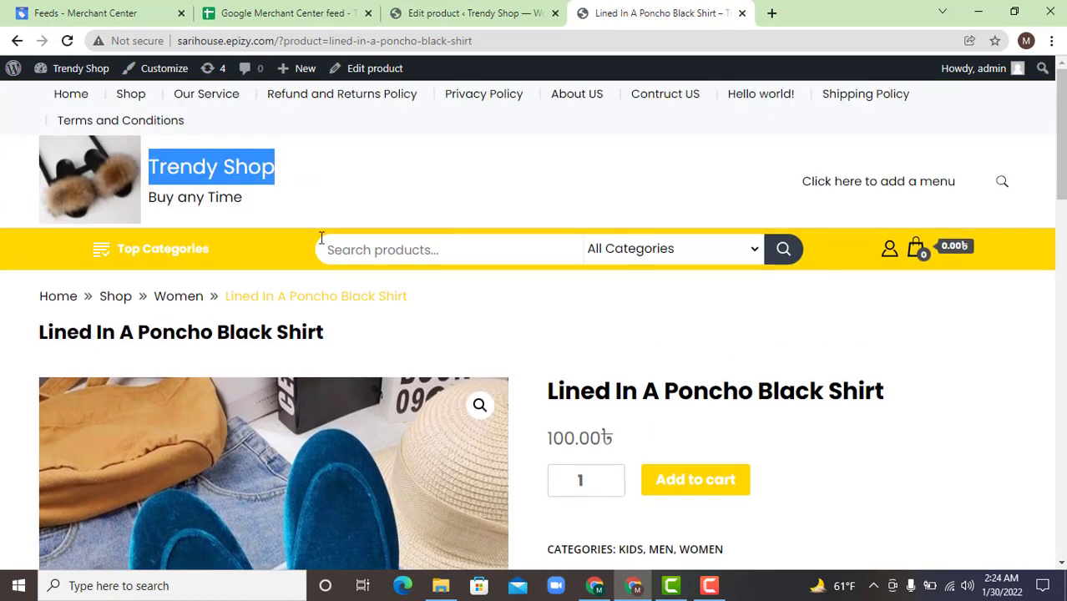
pyautogui.click(473, 8)
pyautogui.scroll(-5, 755, 433)
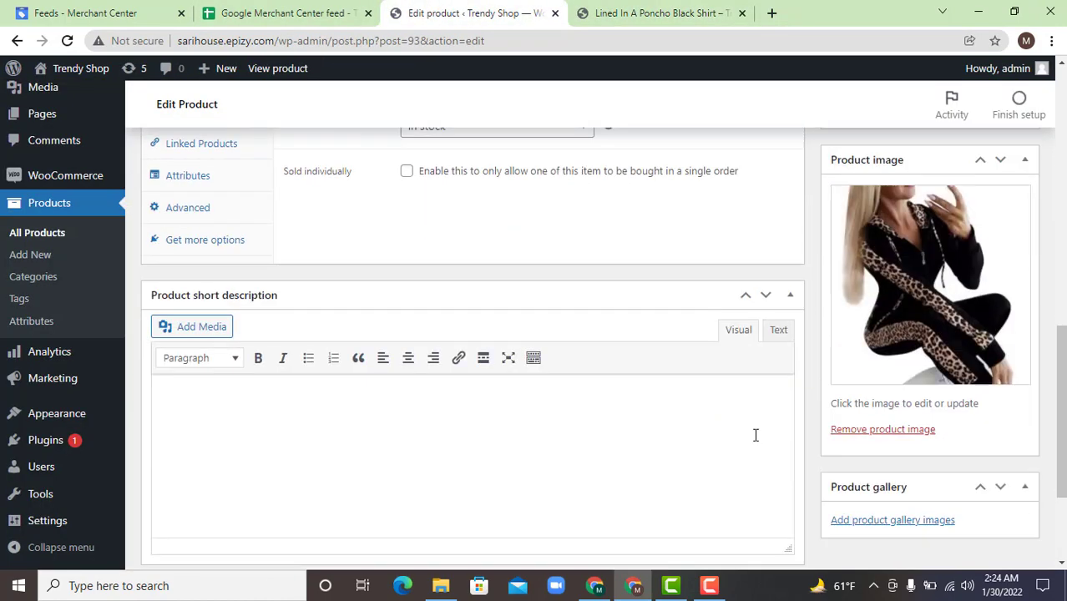
pyautogui.click(603, 15)
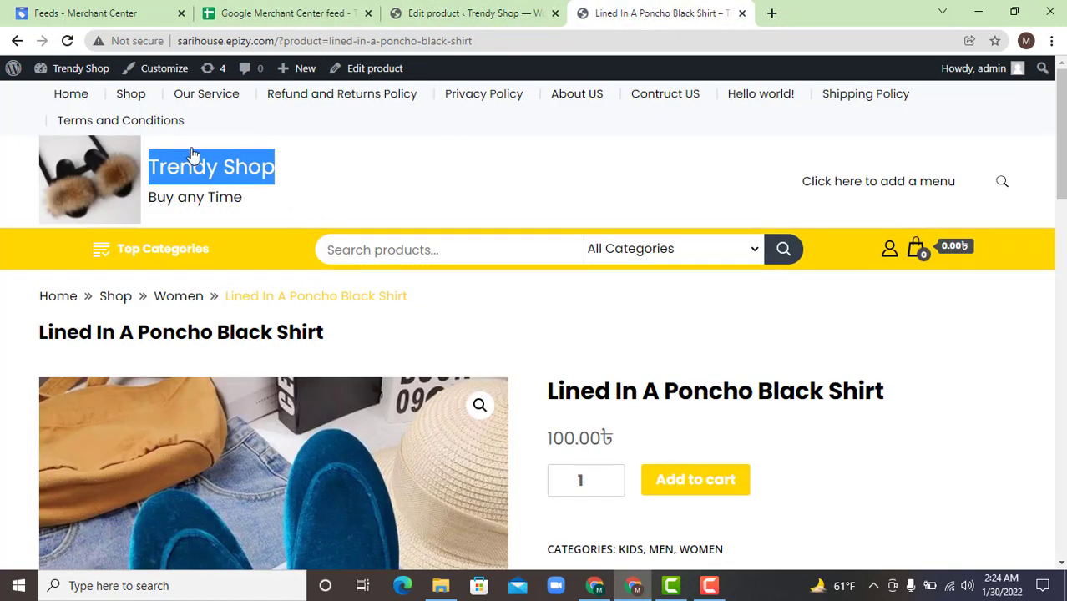
pyautogui.click(163, 173)
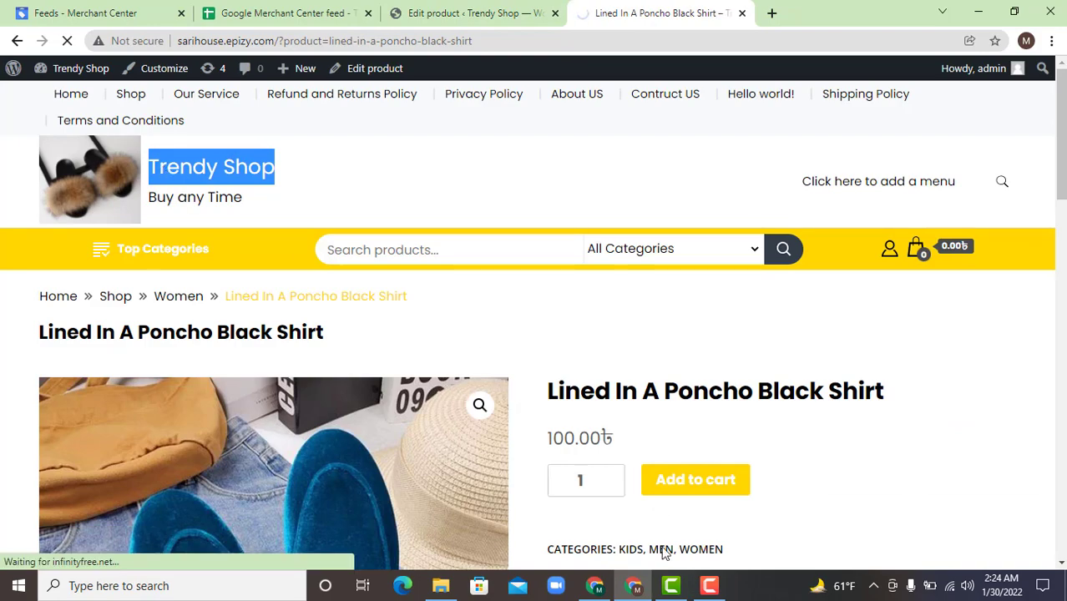
pyautogui.scroll(-1, 695, 391)
pyautogui.scroll(-10, 695, 391)
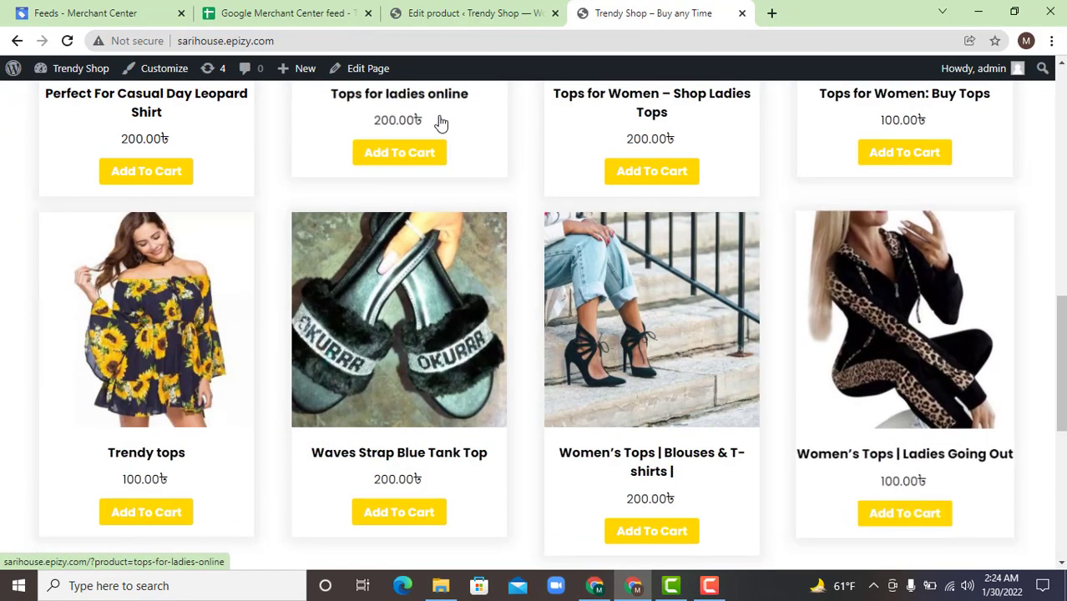
pyautogui.click(865, 313)
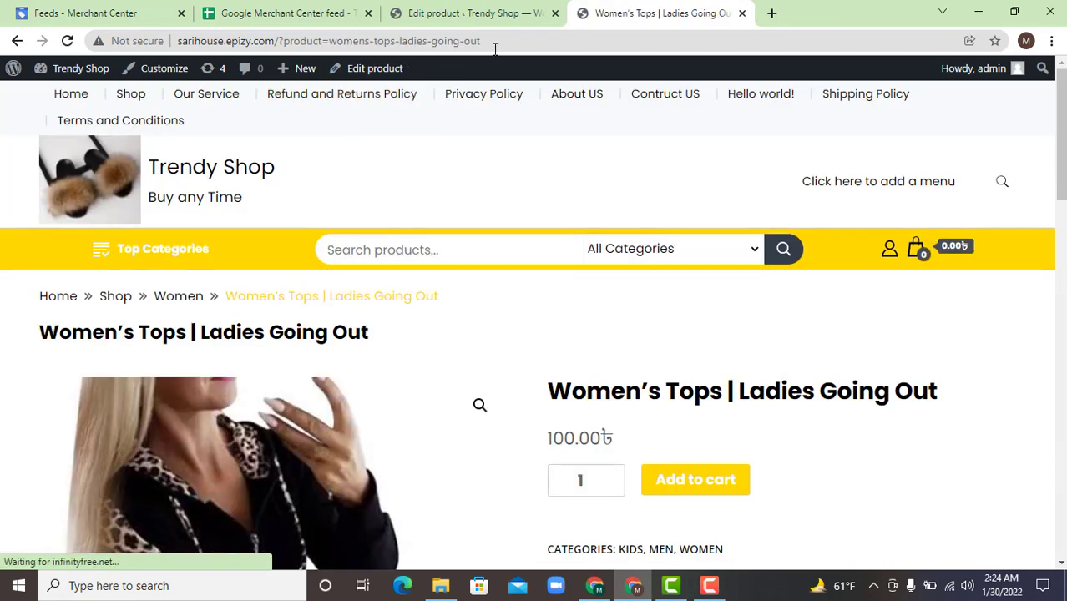
# - Copy the product page's web address into link cell D2 of the feed spreadsheet
pyautogui.click(500, 41)
pyautogui.hotkey('ctrl', 'c')
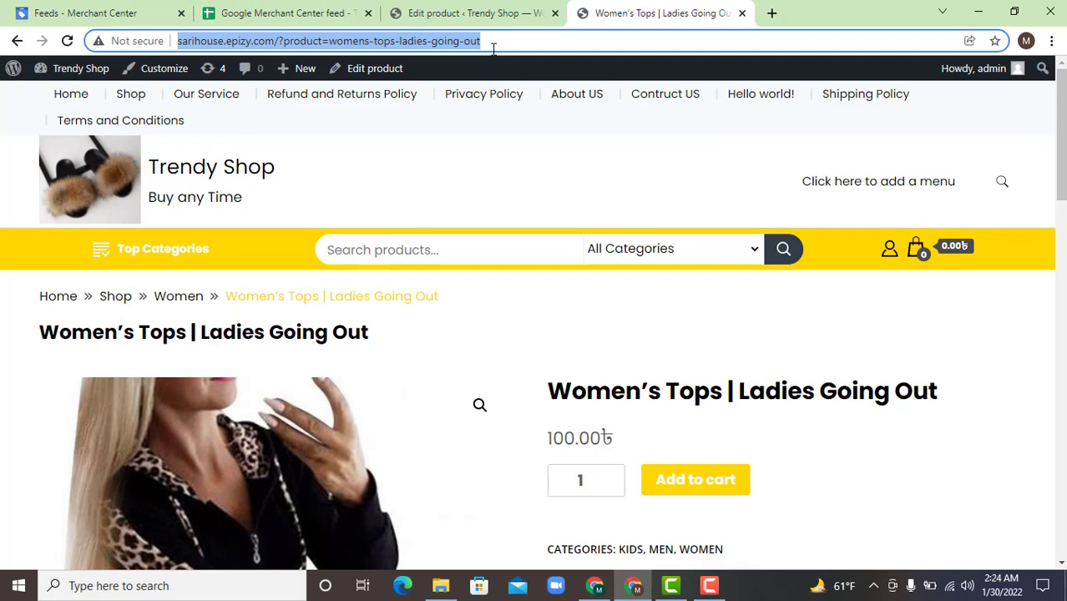
pyautogui.click(344, 13)
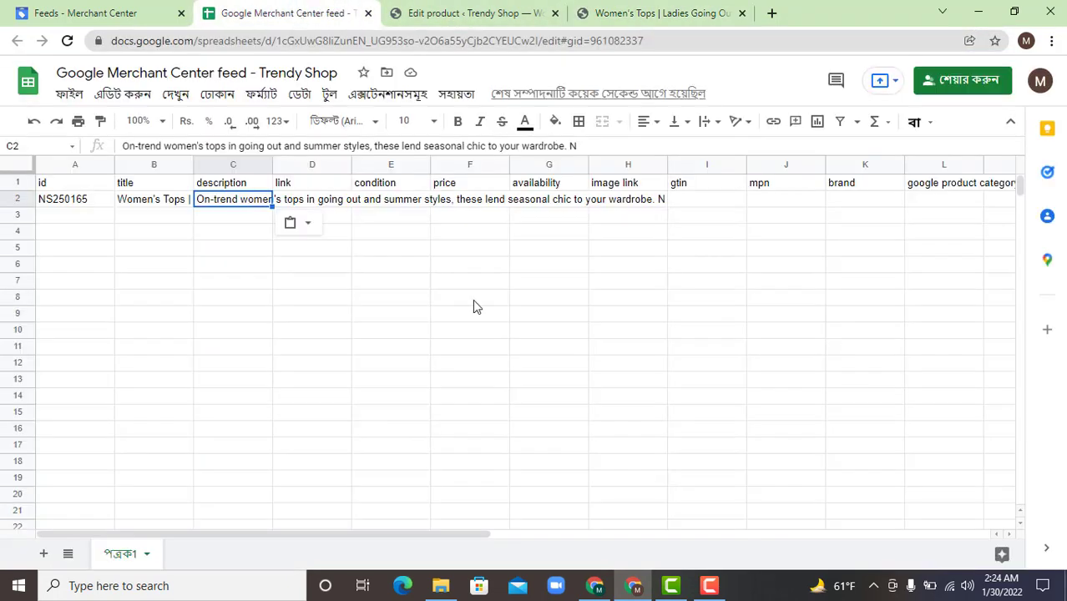
pyautogui.click(333, 203)
pyautogui.hotkey('ctrl', 'v')
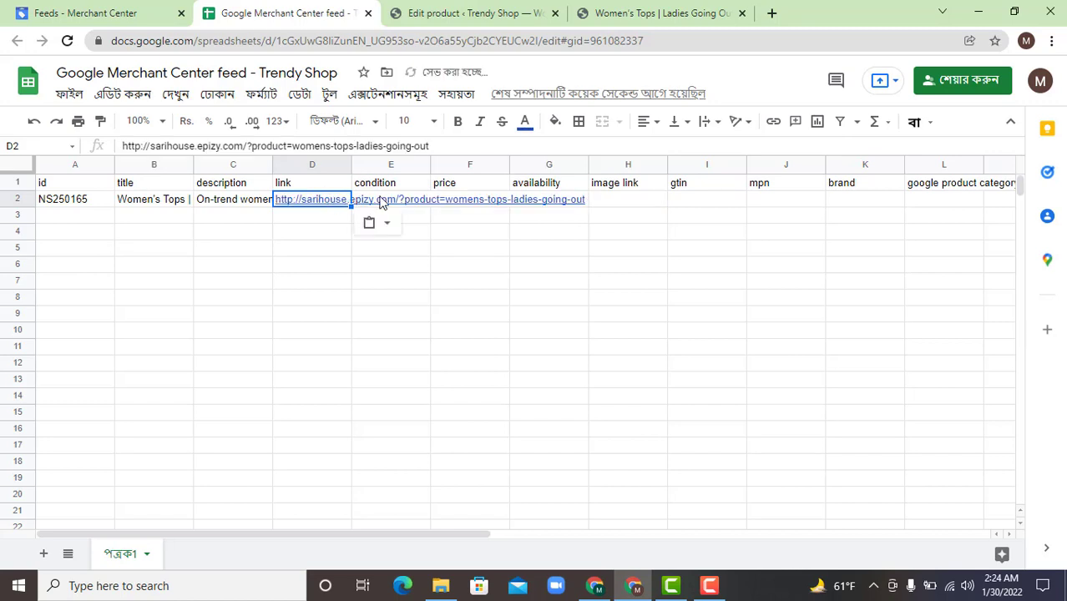
# - Enter New as the product's condition in cell E2
pyautogui.click(383, 202)
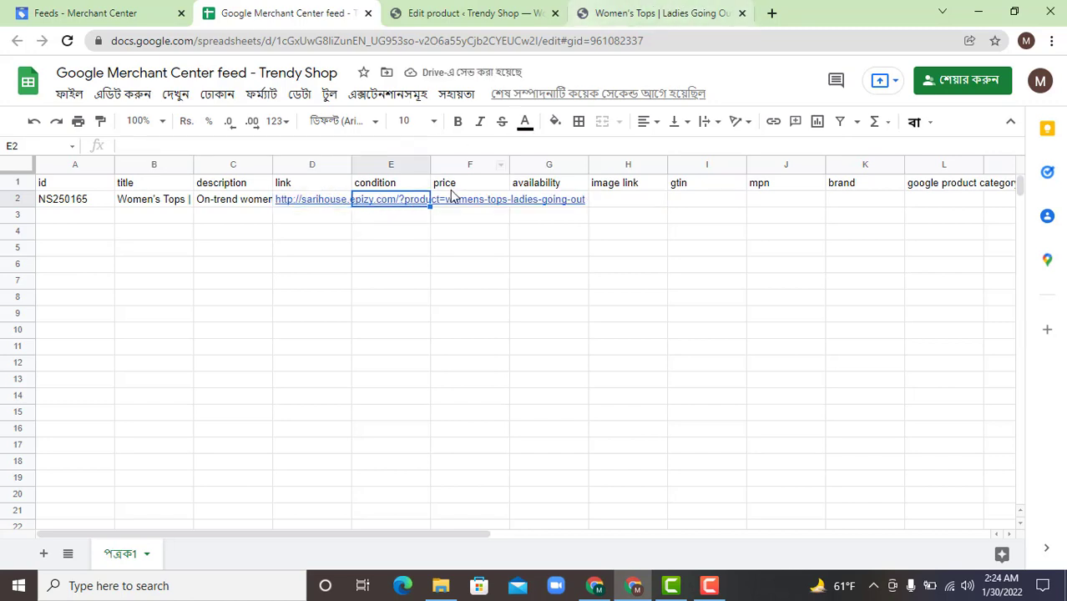
pyautogui.write('n')
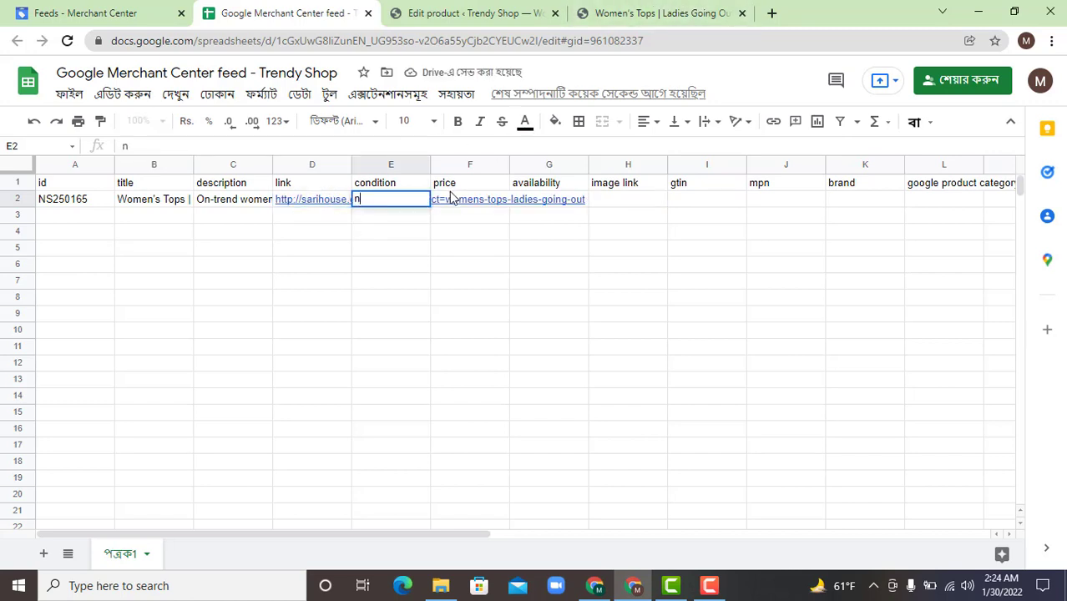
pyautogui.press('BackSpace')
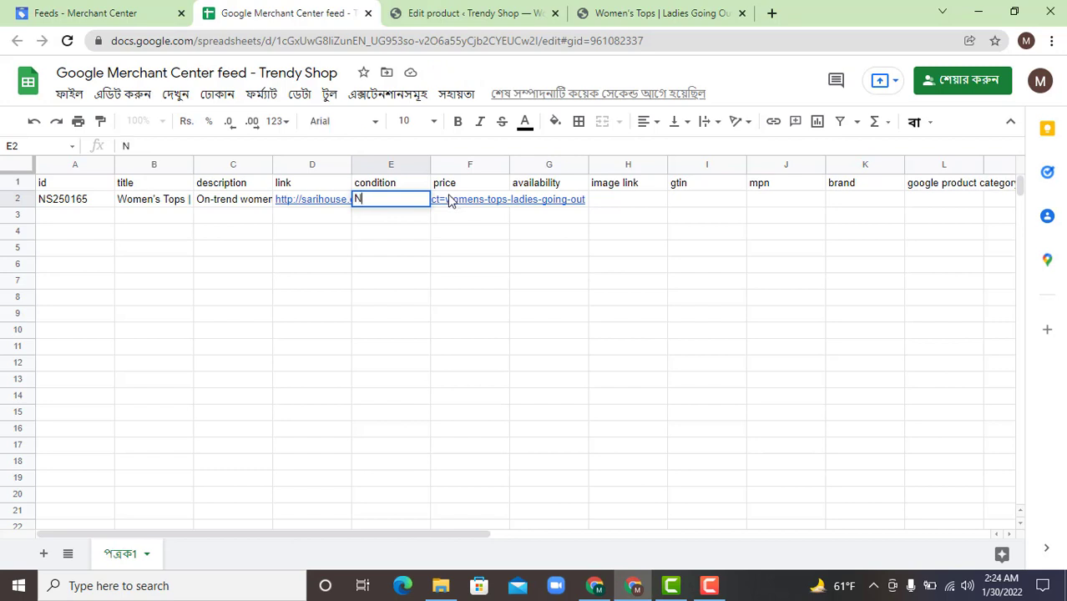
pyautogui.write('New')
pyautogui.click(428, 249)
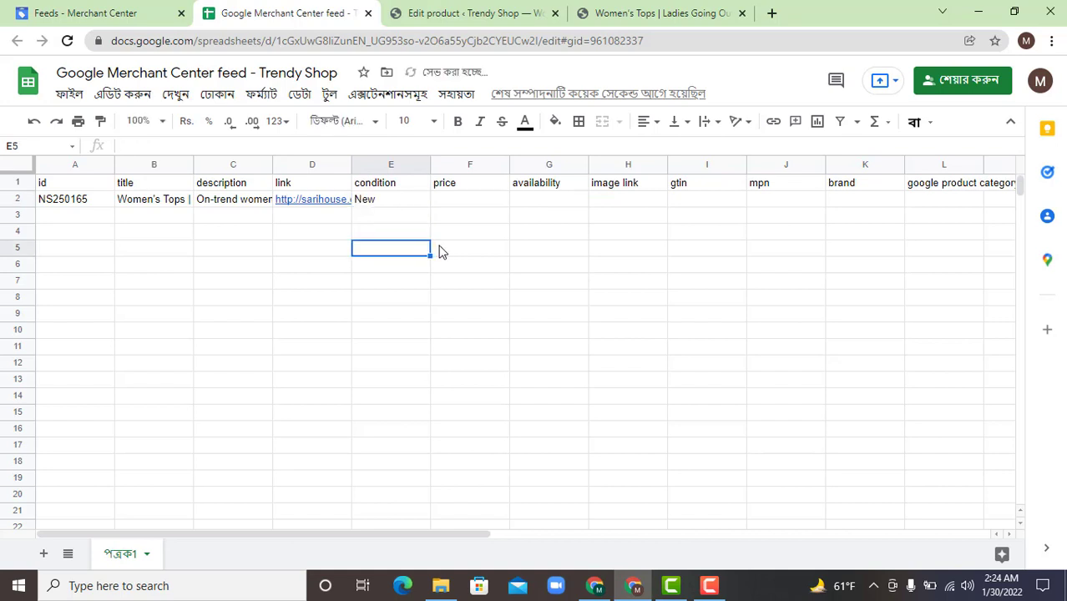
pyautogui.click(402, 204)
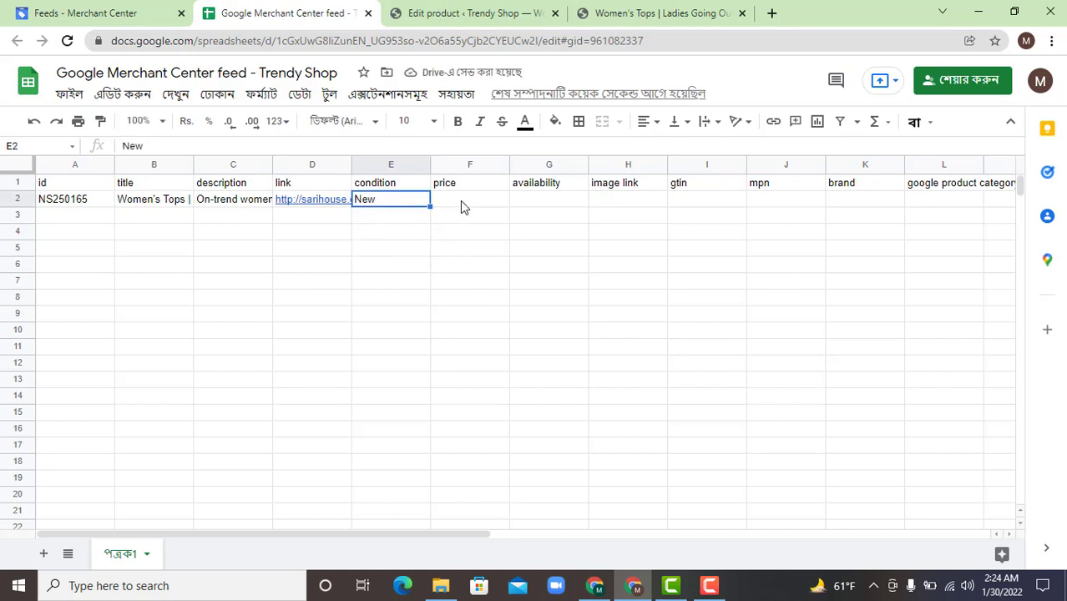
# - Check the product's price on its storefront page and enter 100 USD in price cell F2 of the feed
pyautogui.click(465, 202)
pyautogui.click(622, 12)
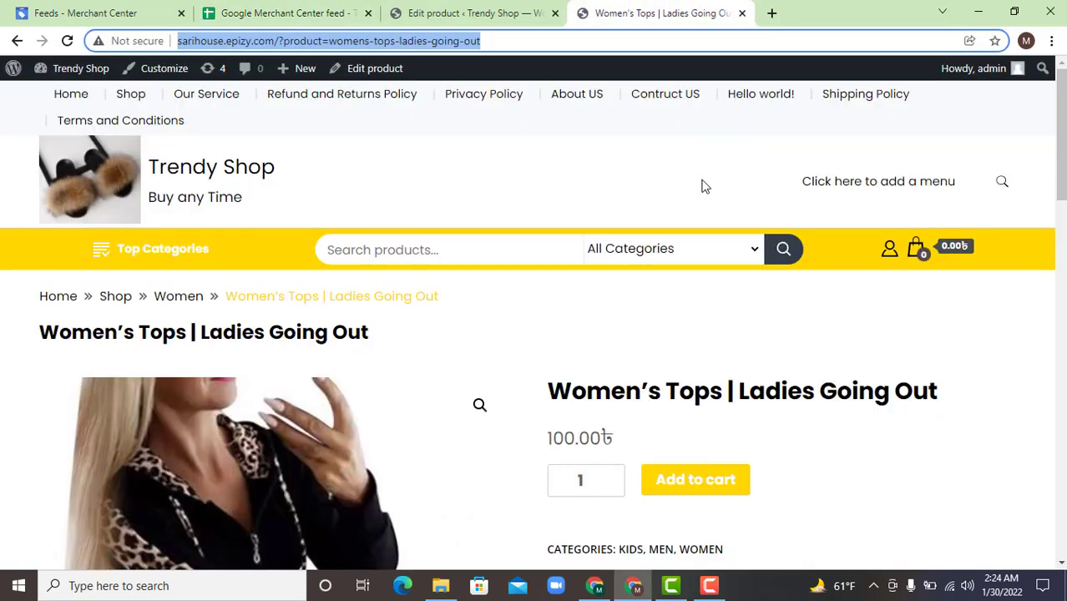
pyautogui.scroll(-2, 601, 328)
pyautogui.moveTo(596, 291); pyautogui.dragTo(567, 294)
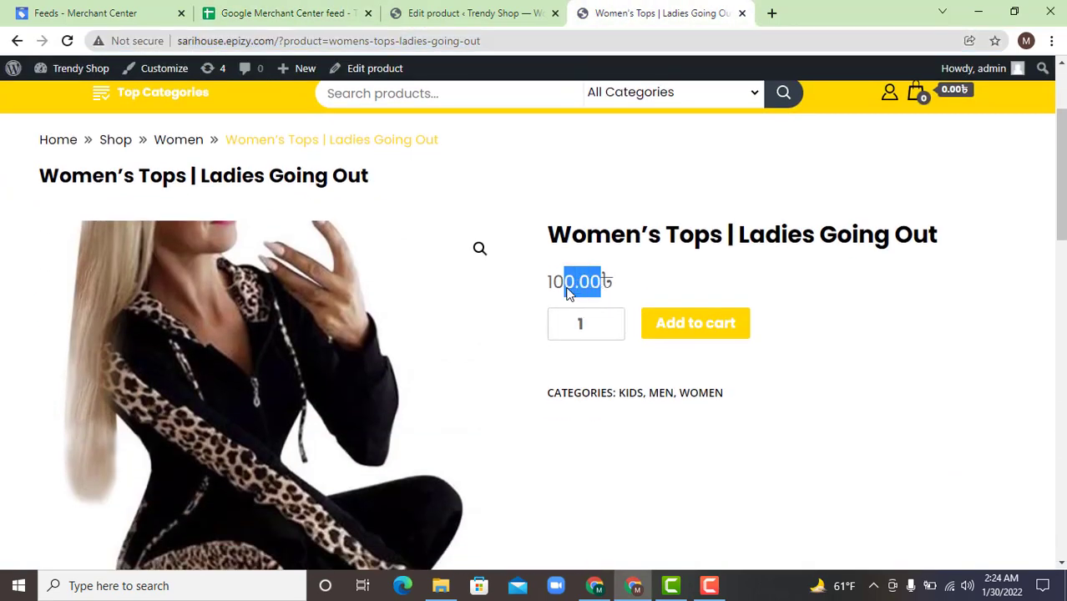
pyautogui.click(404, 17)
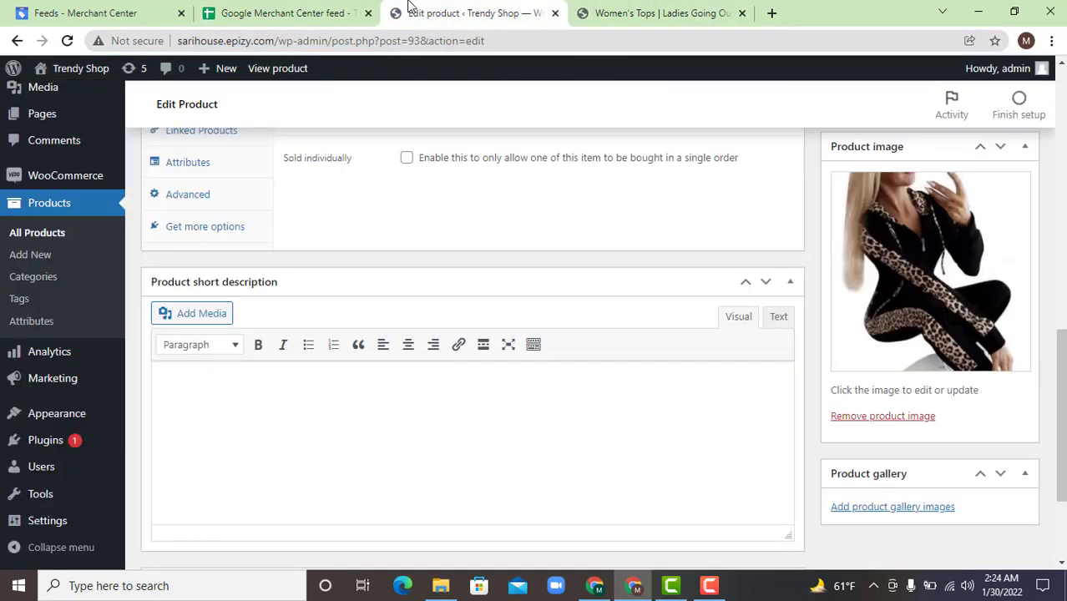
pyautogui.click(294, 10)
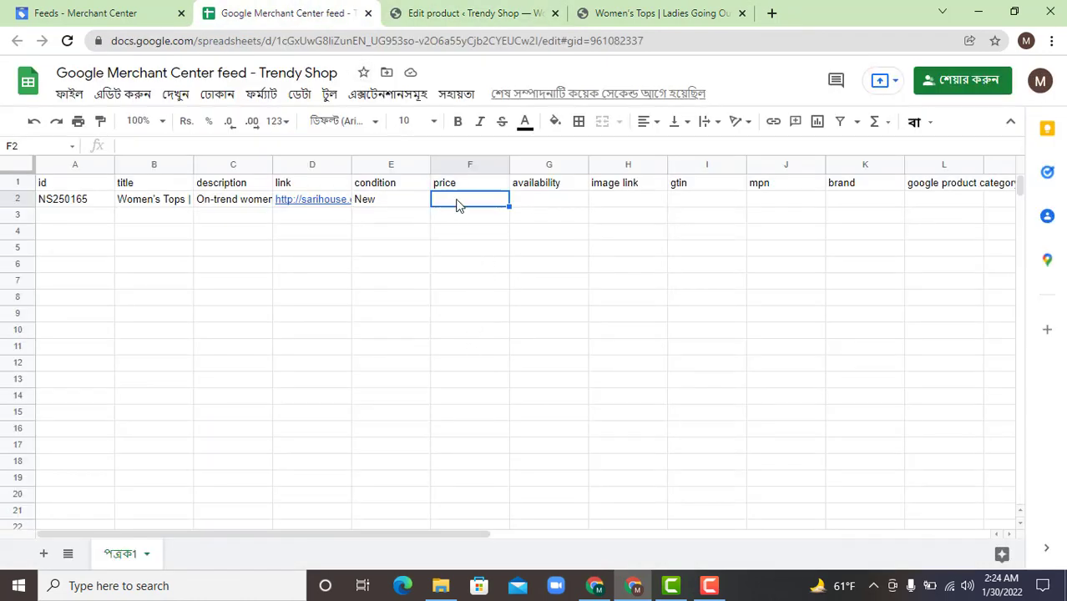
pyautogui.click(470, 250)
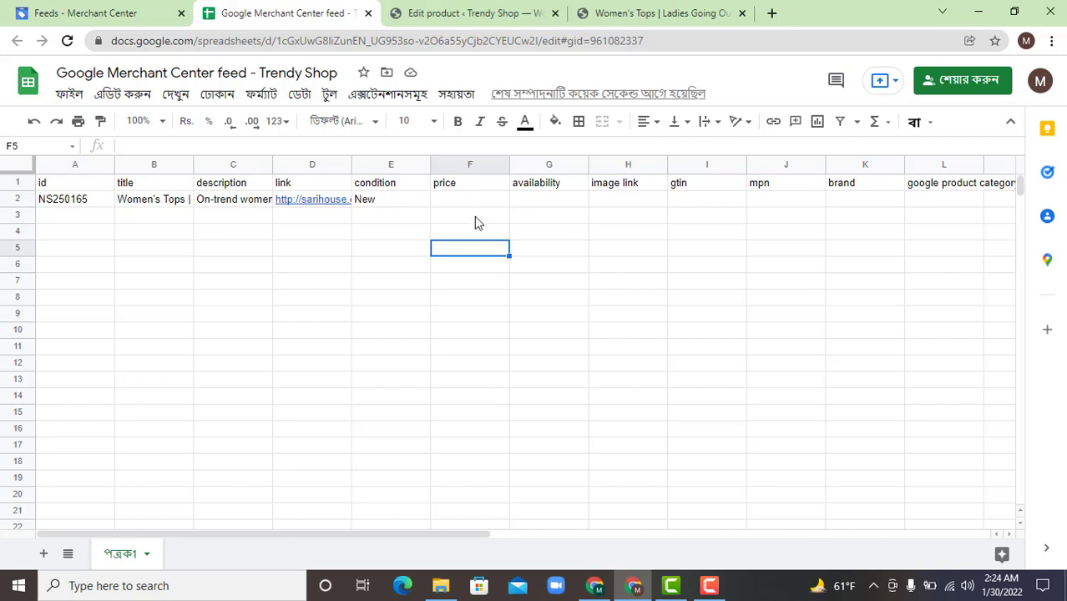
pyautogui.click(464, 203)
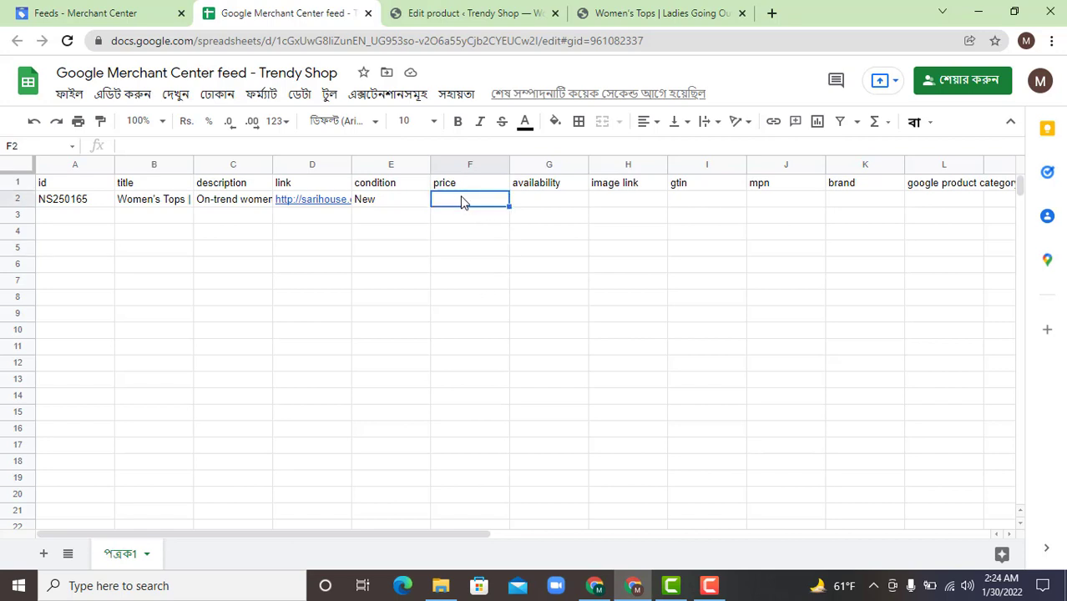
pyautogui.write('100 USD')
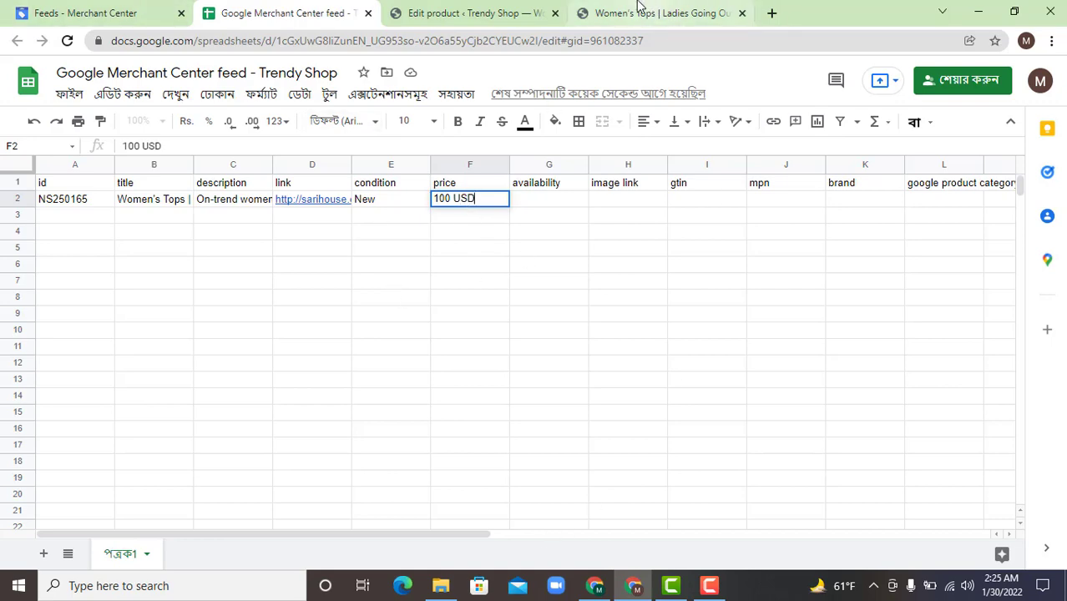
# - Examine the price and its currency symbol on the product's storefront page
pyautogui.click(428, 10)
pyautogui.click(607, 10)
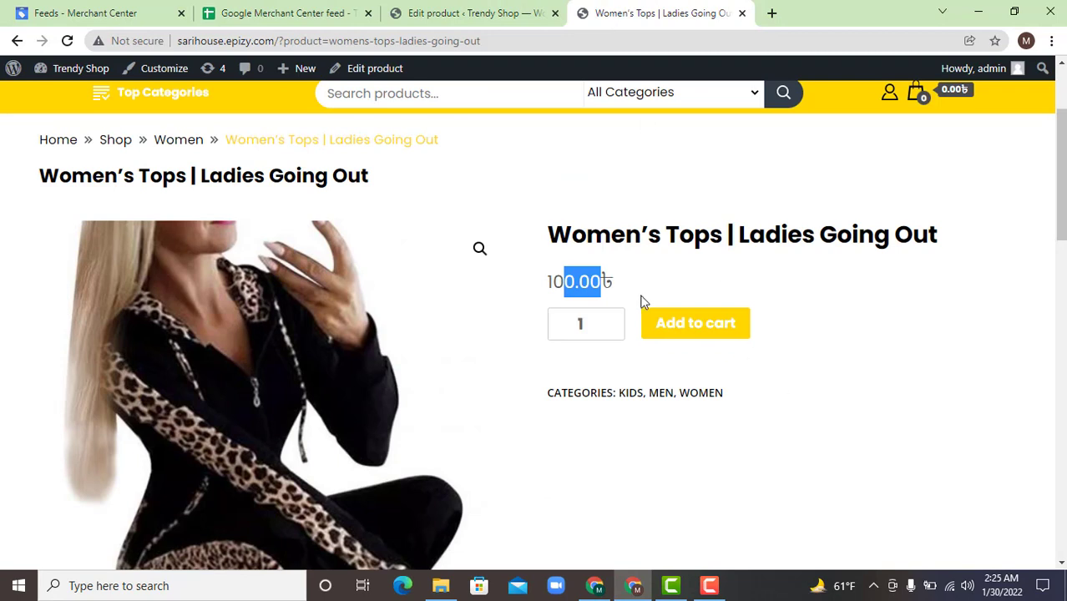
pyautogui.click(621, 287)
pyautogui.moveTo(614, 286); pyautogui.dragTo(589, 288)
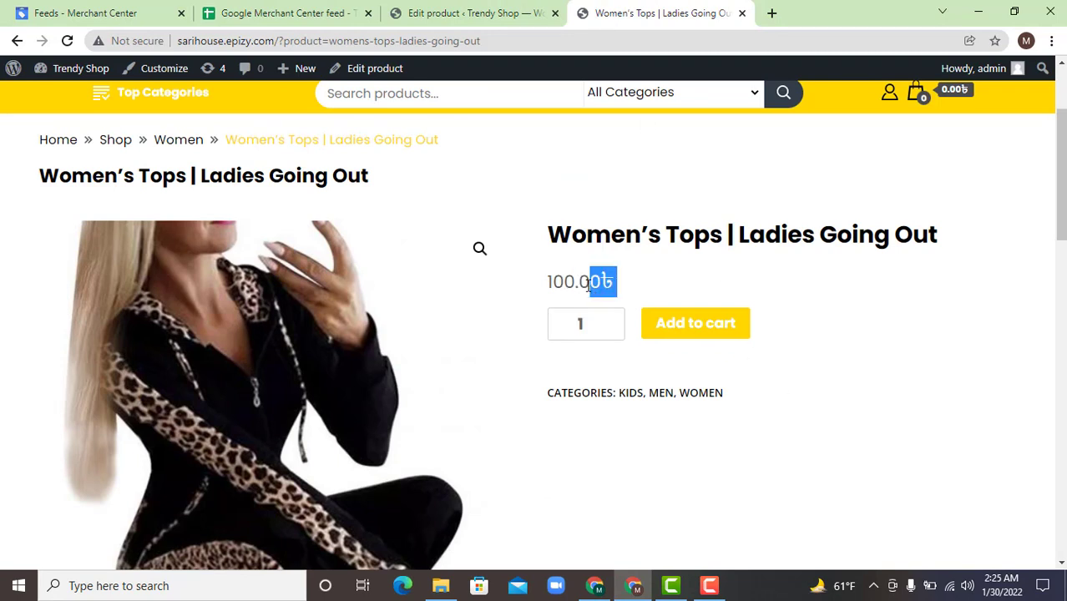
# - Check the product's stock status in the inventory data of its WooCommerce edit page
pyautogui.click(589, 286)
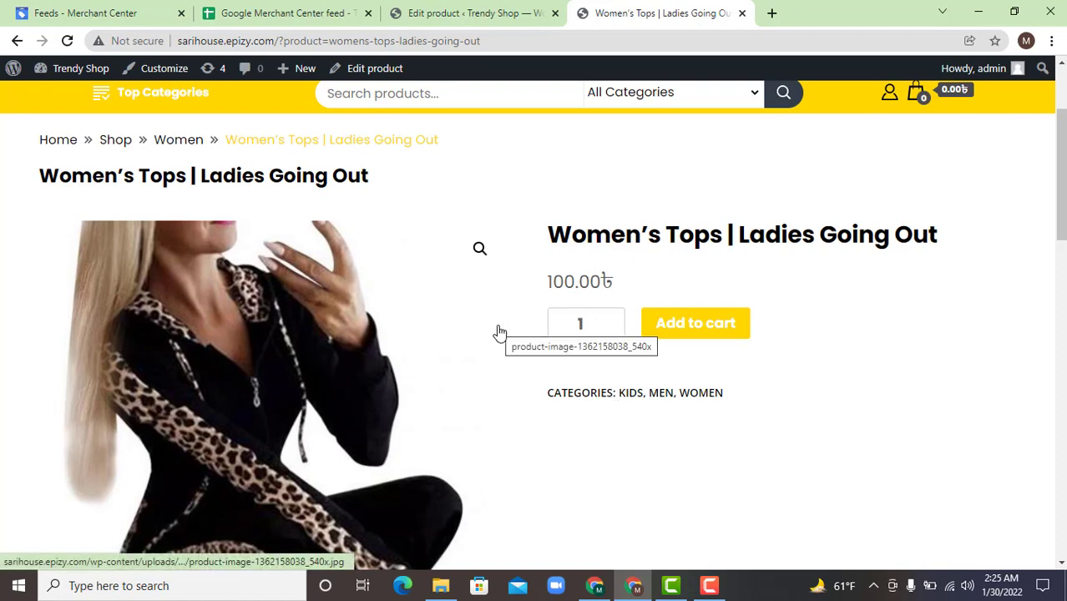
pyautogui.click(467, 13)
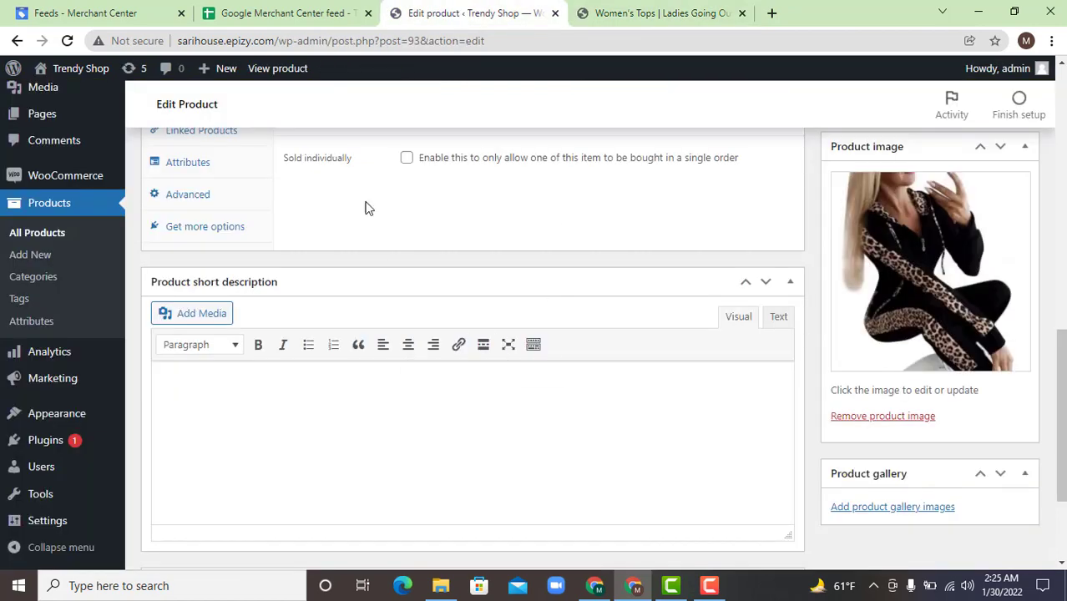
pyautogui.click(319, 7)
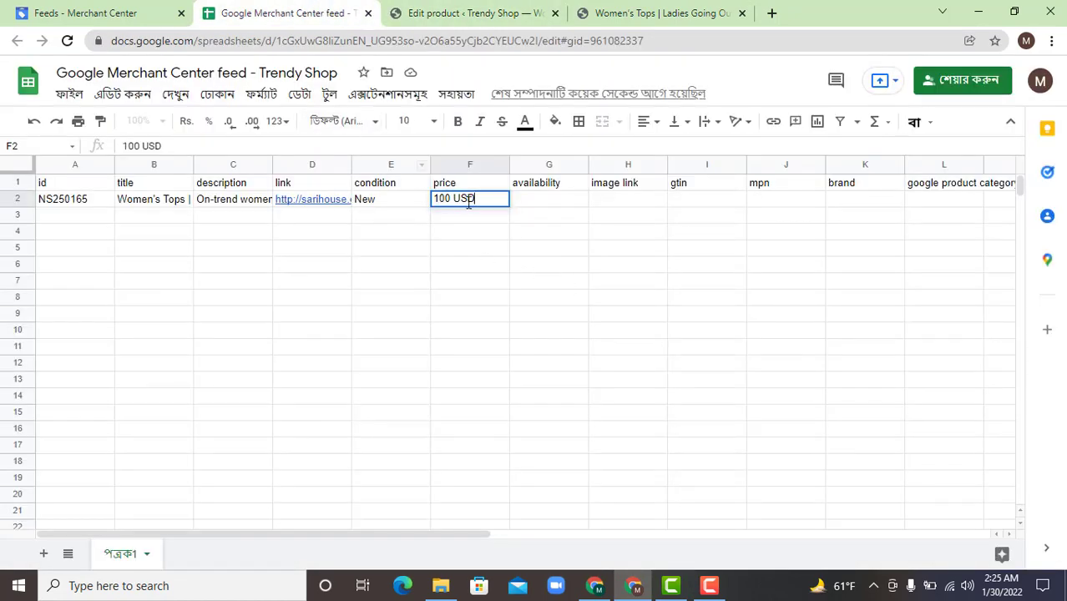
pyautogui.click(526, 202)
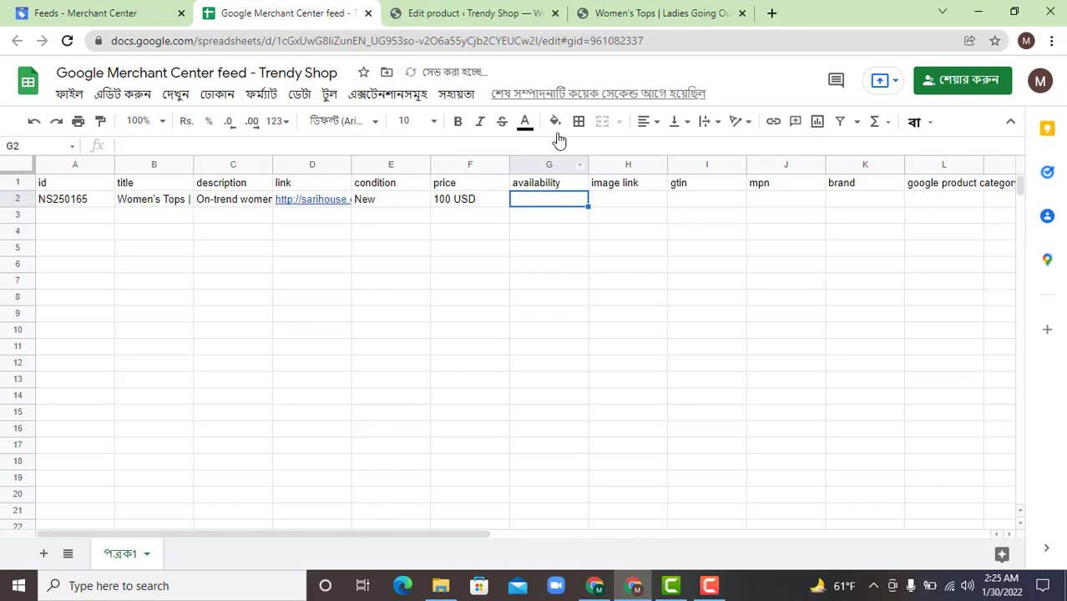
pyautogui.click(603, 10)
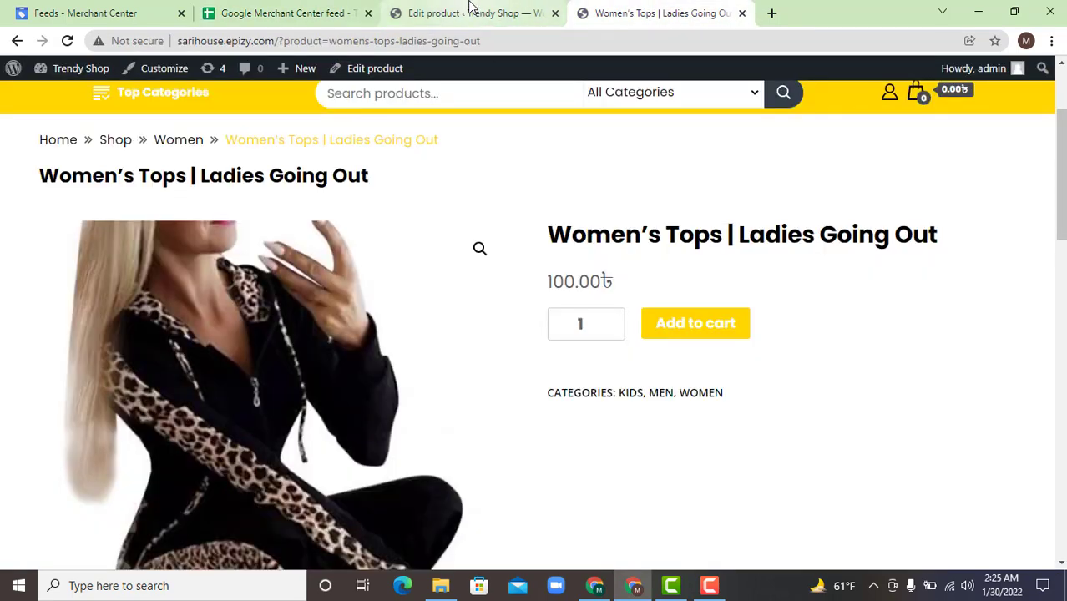
pyautogui.click(470, 10)
pyautogui.scroll(2, 228, 292)
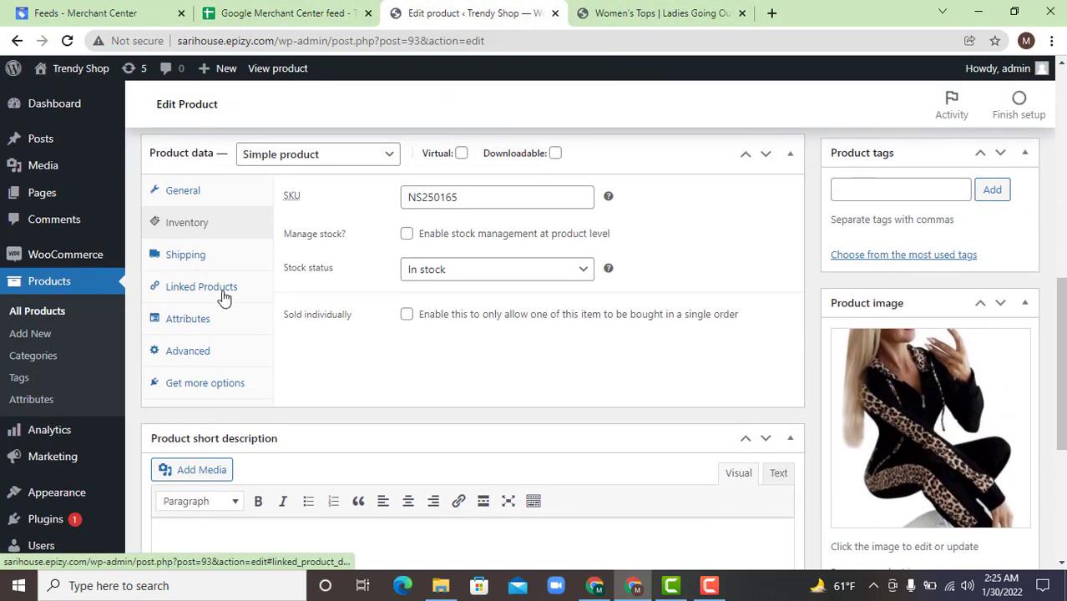
pyautogui.scroll(1, 224, 298)
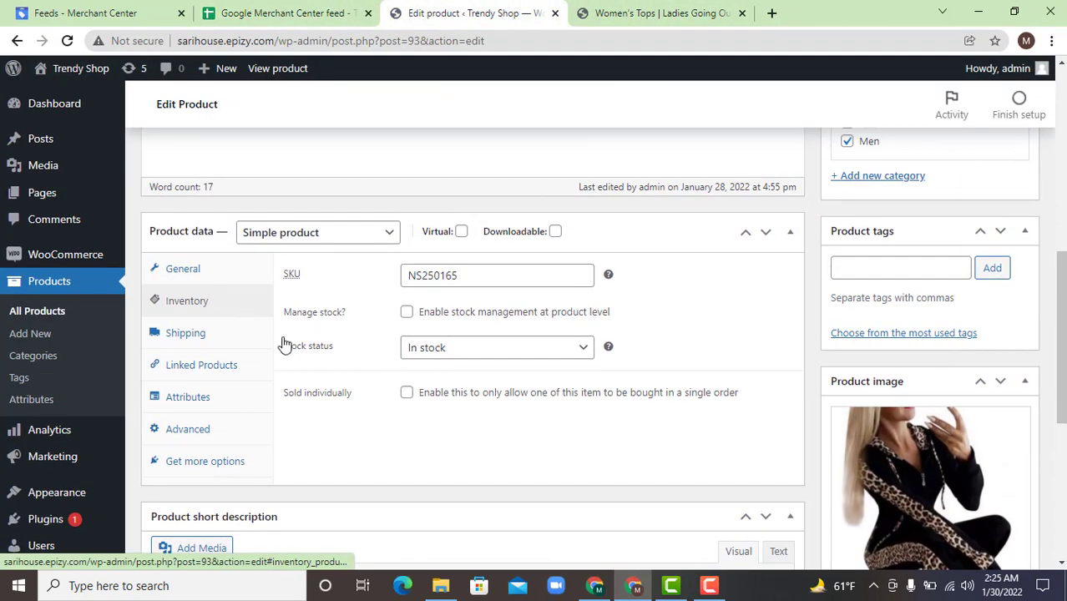
pyautogui.click(460, 349)
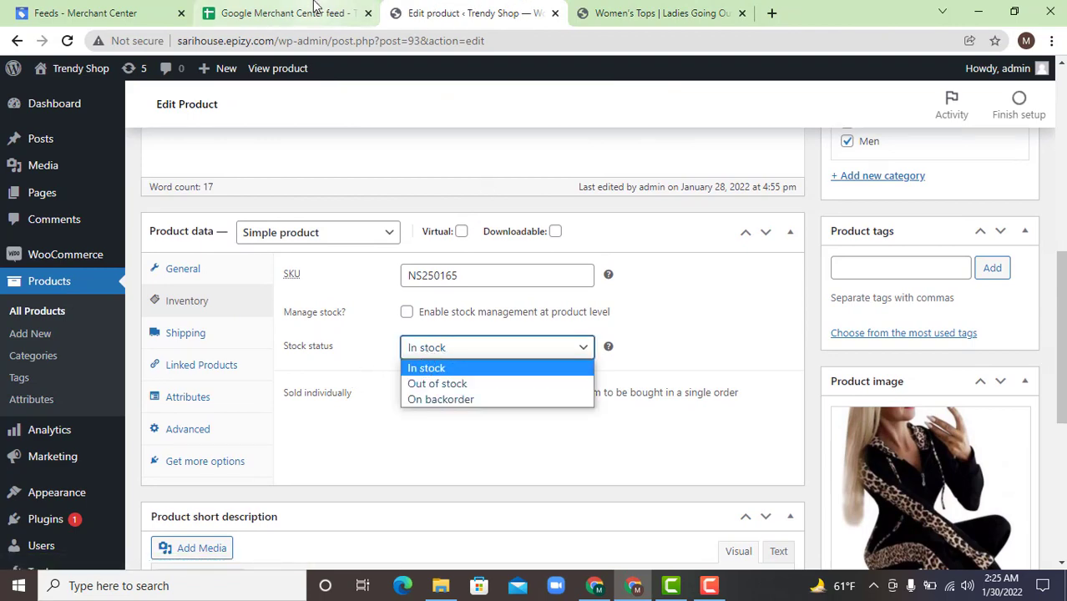
# - Enter In stock as the product's availability in cell G2 of the feed spreadsheet
pyautogui.click(284, 13)
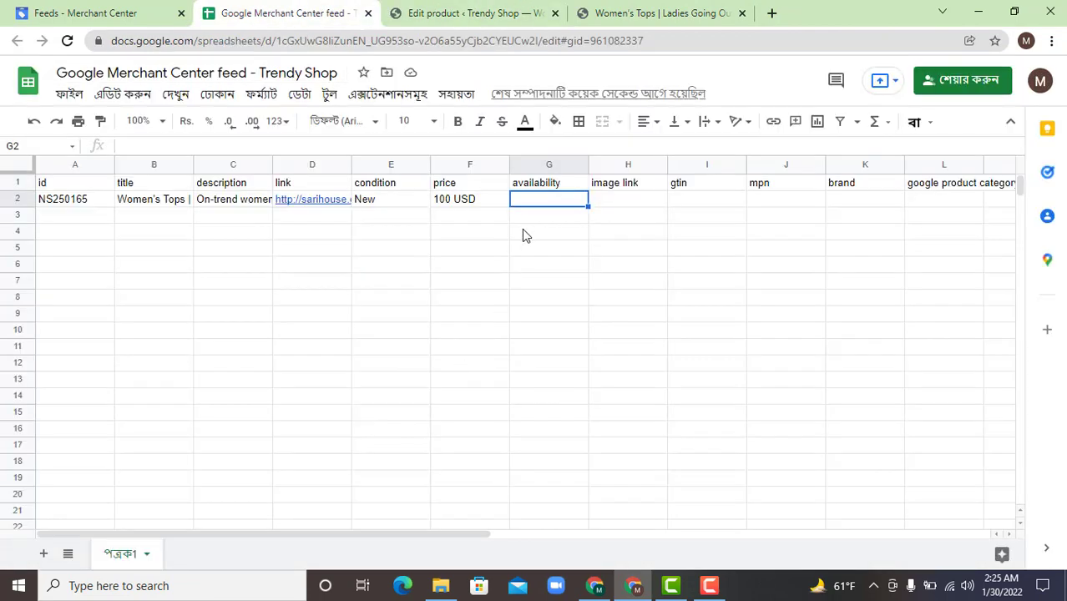
pyautogui.write('In sto')
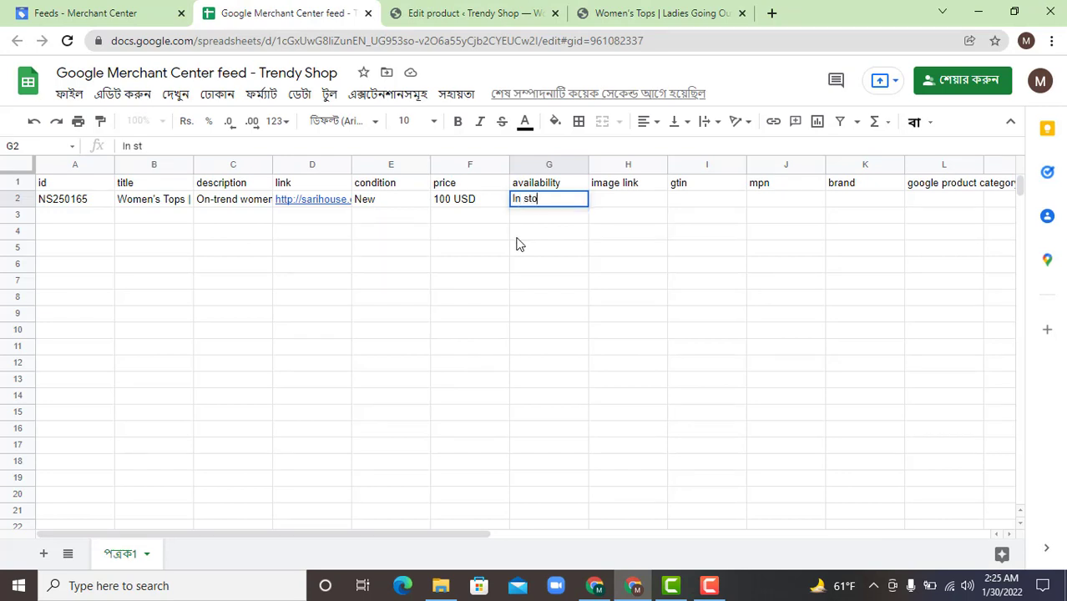
pyautogui.write('ck')
pyautogui.moveTo(555, 265); pyautogui.dragTo(553, 282)
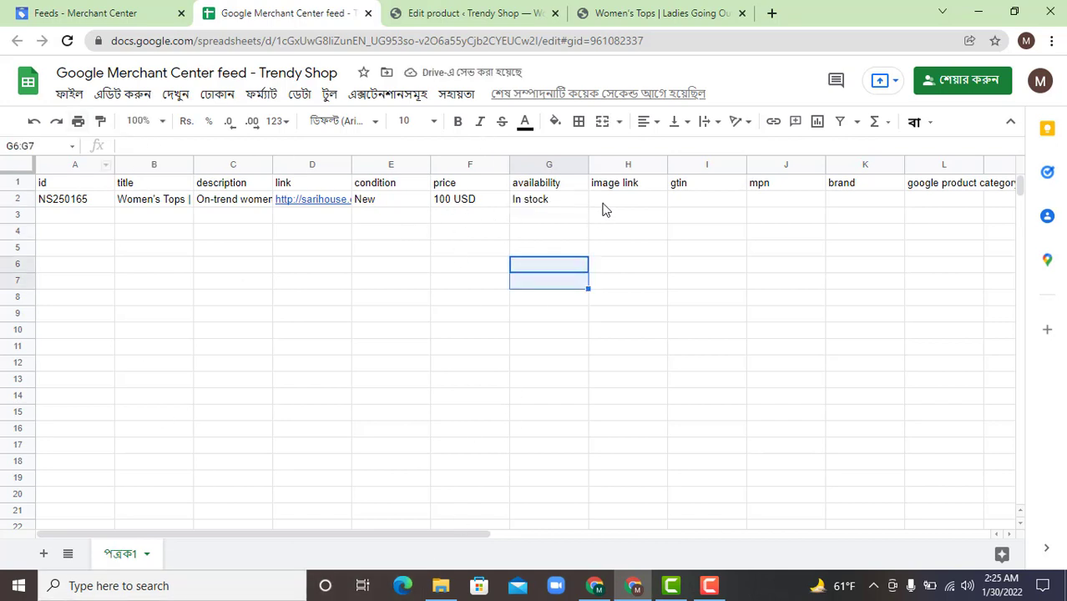
# - Copy the product image's address from the storefront page into image link cell H2 of the feed
pyautogui.click(628, 17)
pyautogui.rightClick(280, 351)
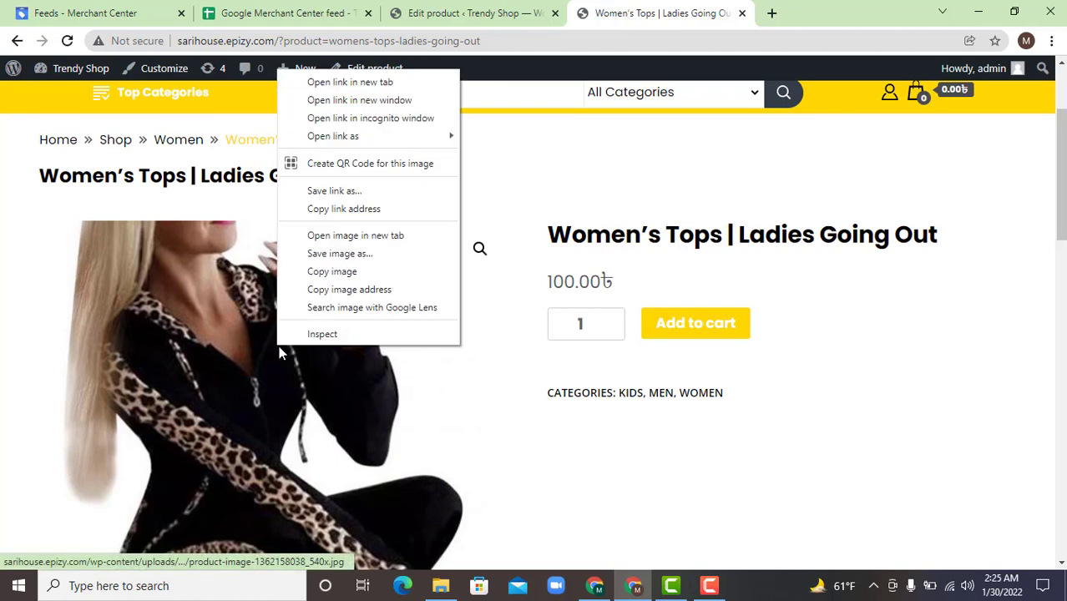
pyautogui.click(346, 291)
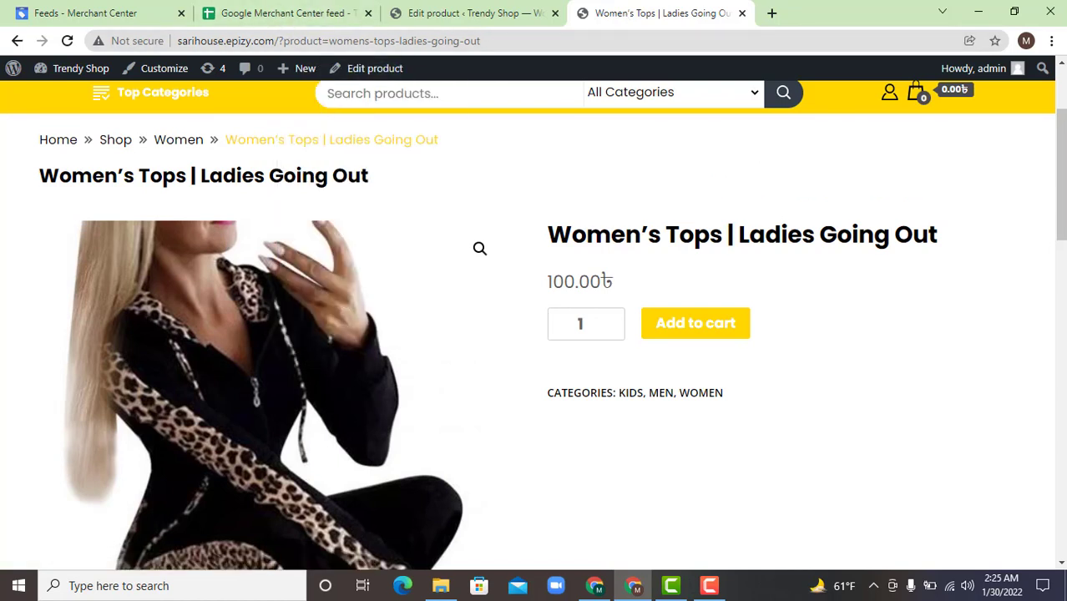
pyautogui.click(237, 10)
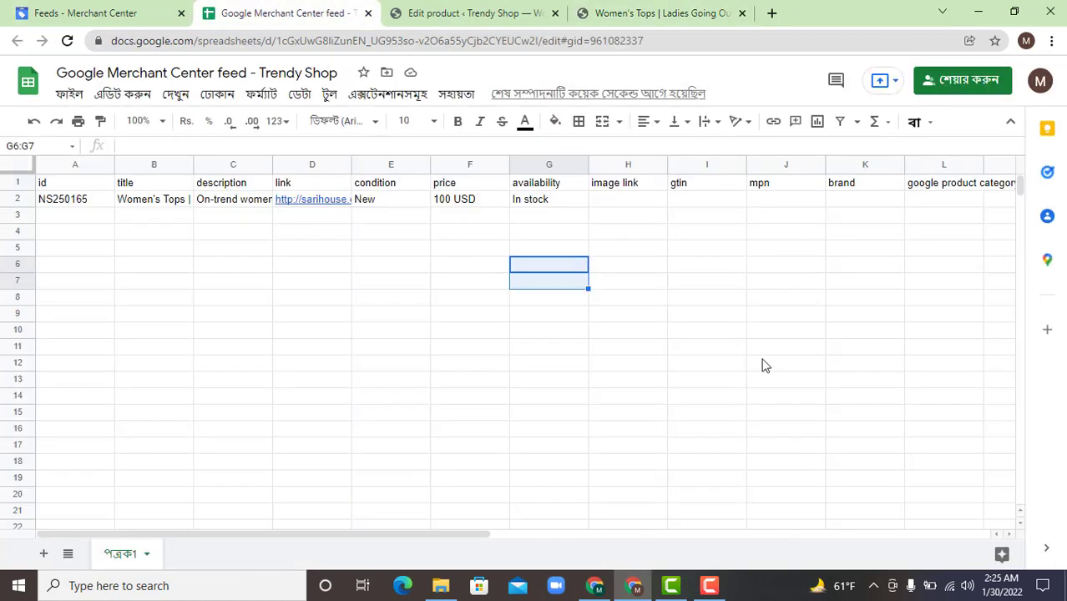
pyautogui.click(611, 202)
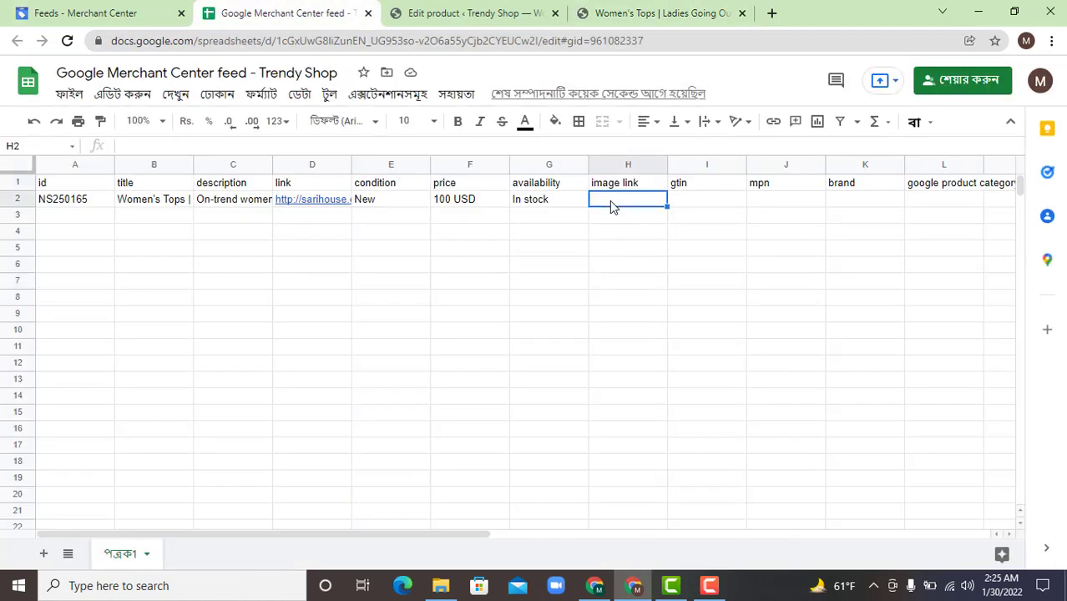
pyautogui.hotkey('ctrl', 'v')
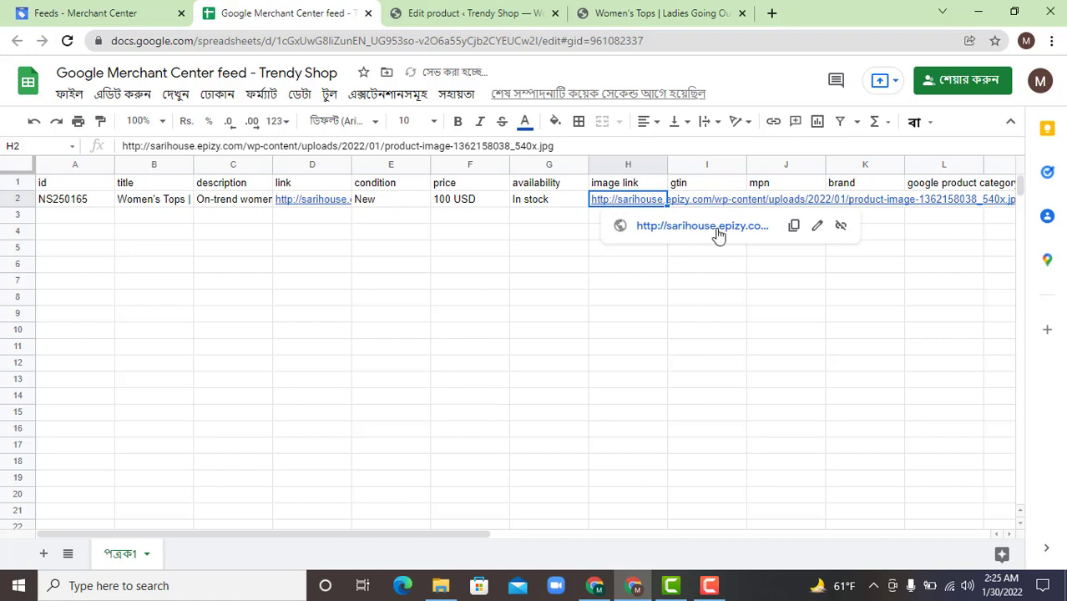
pyautogui.click(840, 350)
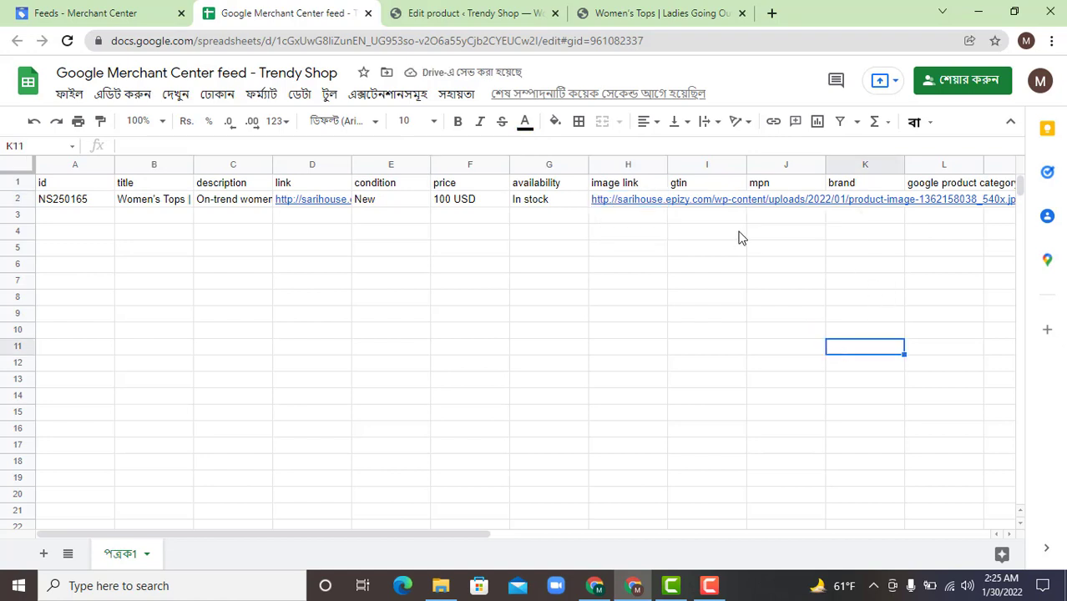
pyautogui.click(706, 184)
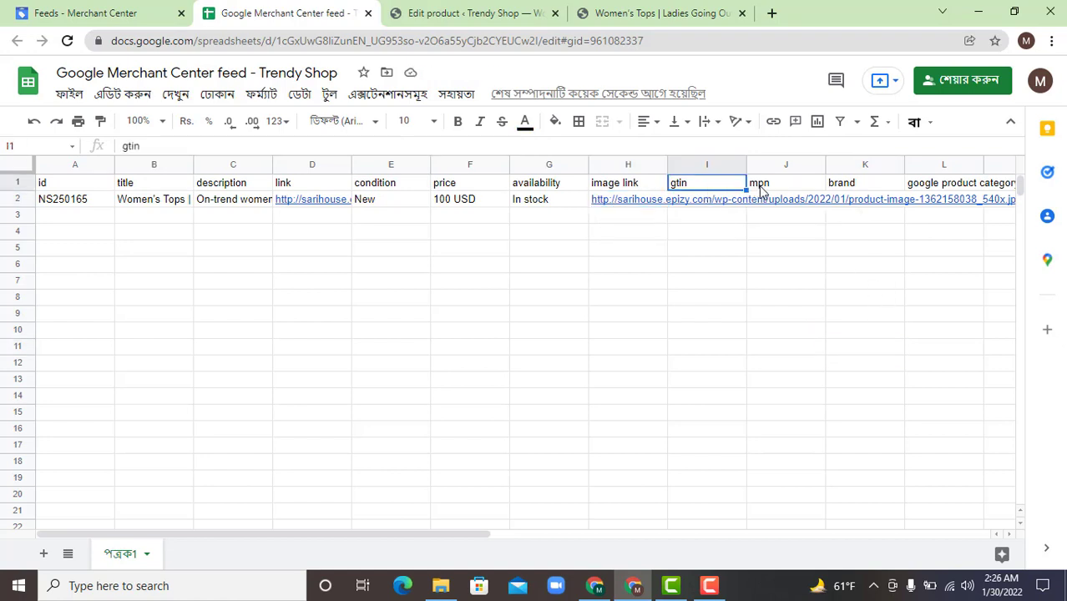
pyautogui.click(772, 188)
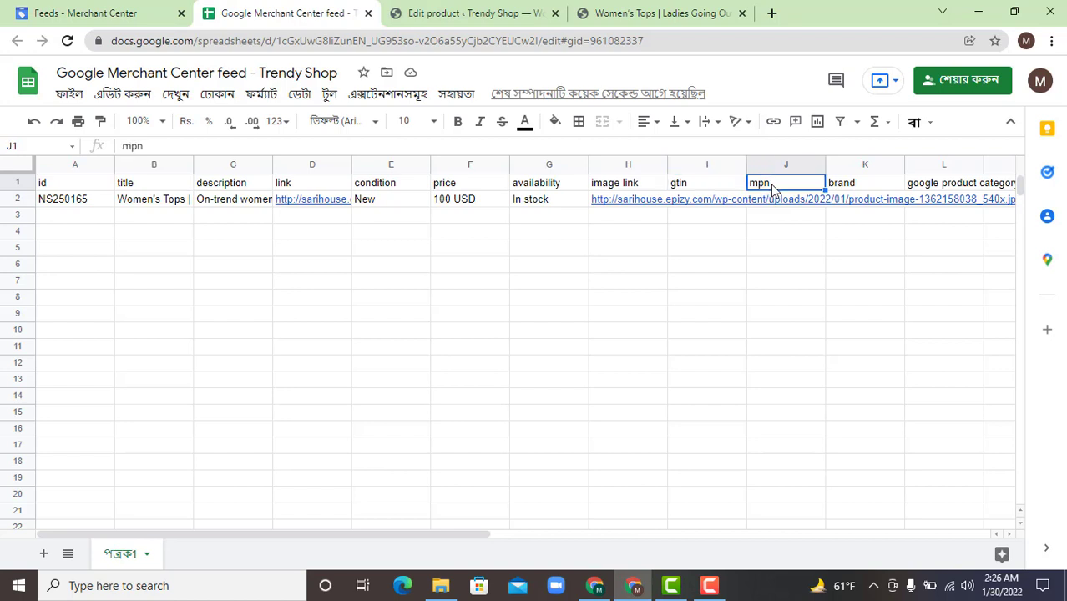
pyautogui.moveTo(718, 215); pyautogui.dragTo(785, 215)
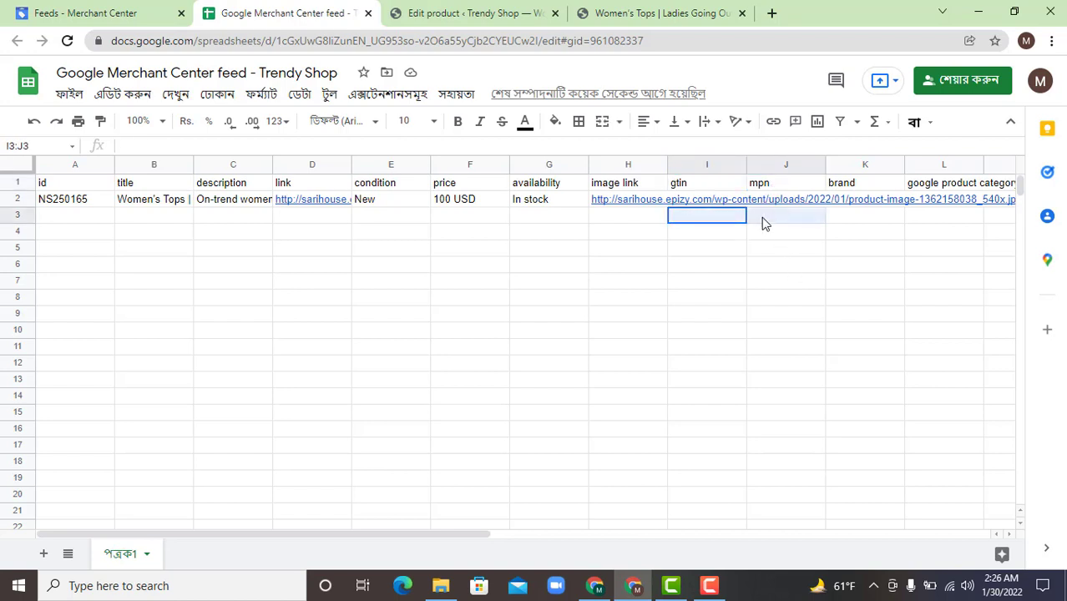
# - Copy the shop name Trendy Shop from the storefront header for the feed's brand column
pyautogui.click(846, 187)
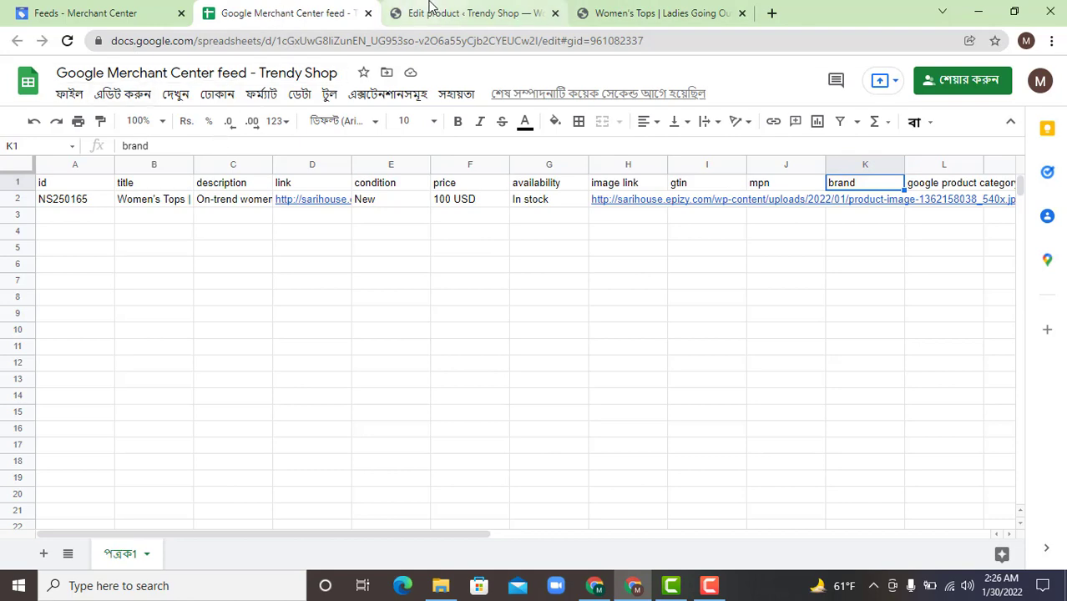
pyautogui.click(609, 13)
pyautogui.scroll(2, 110, 301)
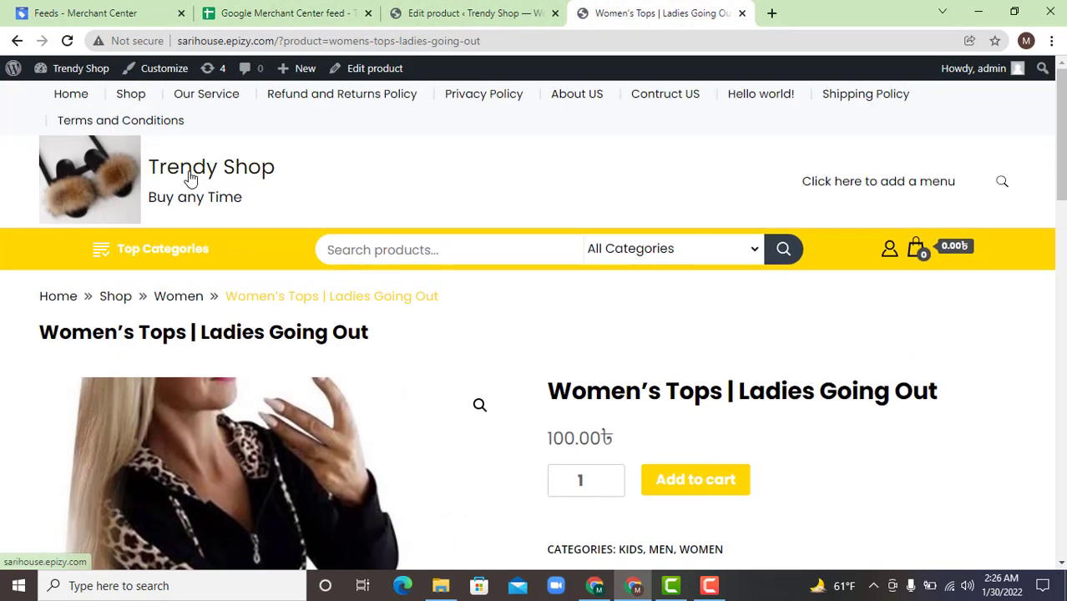
pyautogui.moveTo(151, 154); pyautogui.dragTo(269, 159)
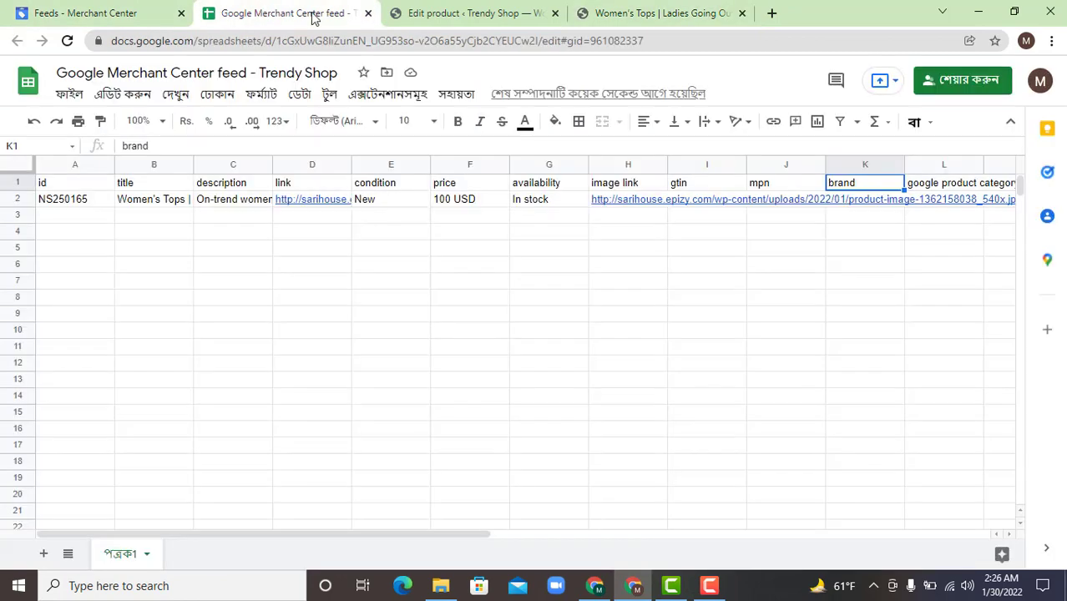
# - Try to paste the copied shop name into brand cell K2 and undo the paste
pyautogui.click(310, 12)
pyautogui.click(882, 206)
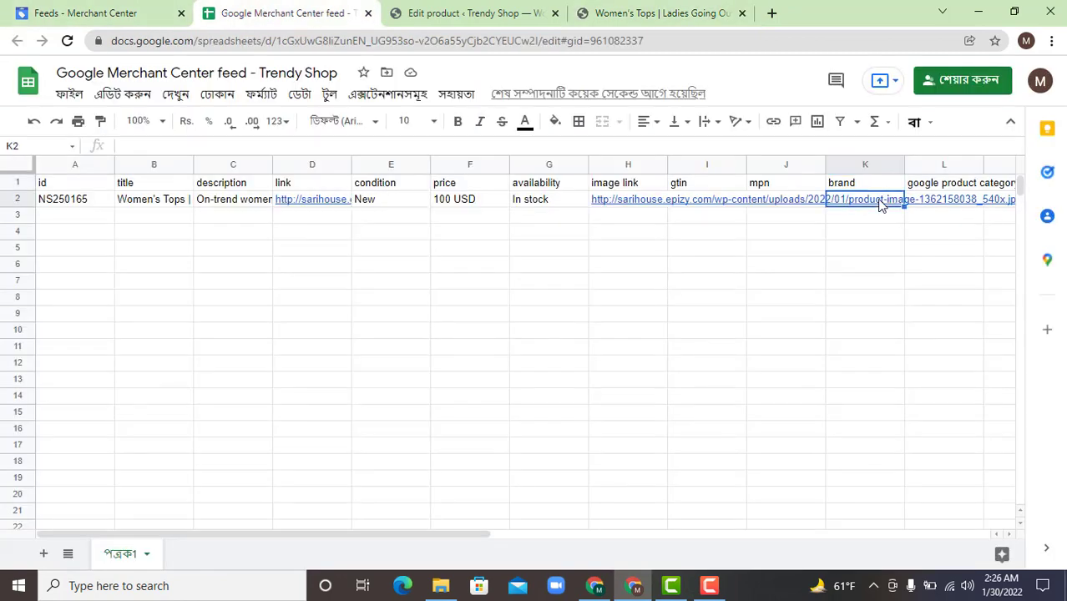
pyautogui.hotkey('ctrl', 'v')
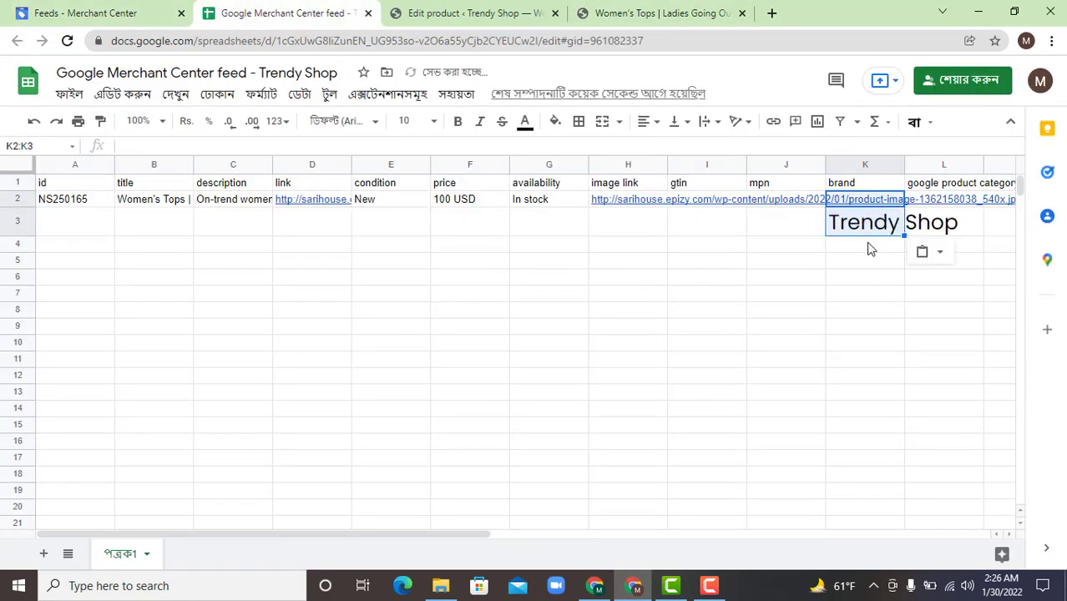
pyautogui.hotkey('ctrl', 'z')
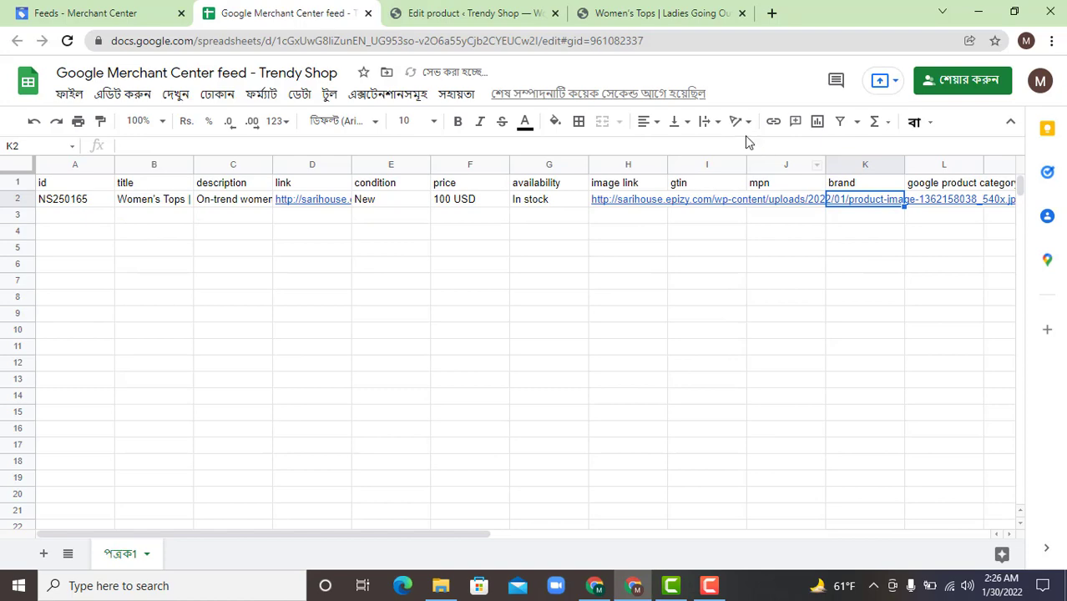
# - Strip the shop name's formatting through a new tab's address bar and paste Trendy Shop into brand cell K2
pyautogui.click(773, 13)
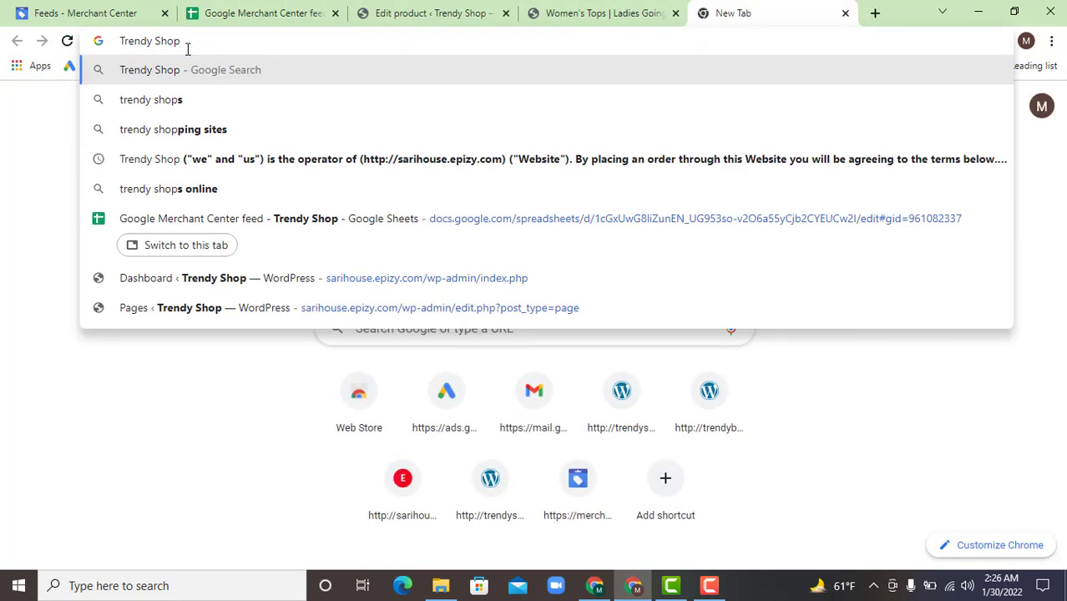
pyautogui.moveTo(185, 42); pyautogui.dragTo(15, 42)
pyautogui.hotkey('ctrl', 'c')
pyautogui.press('BackSpace')
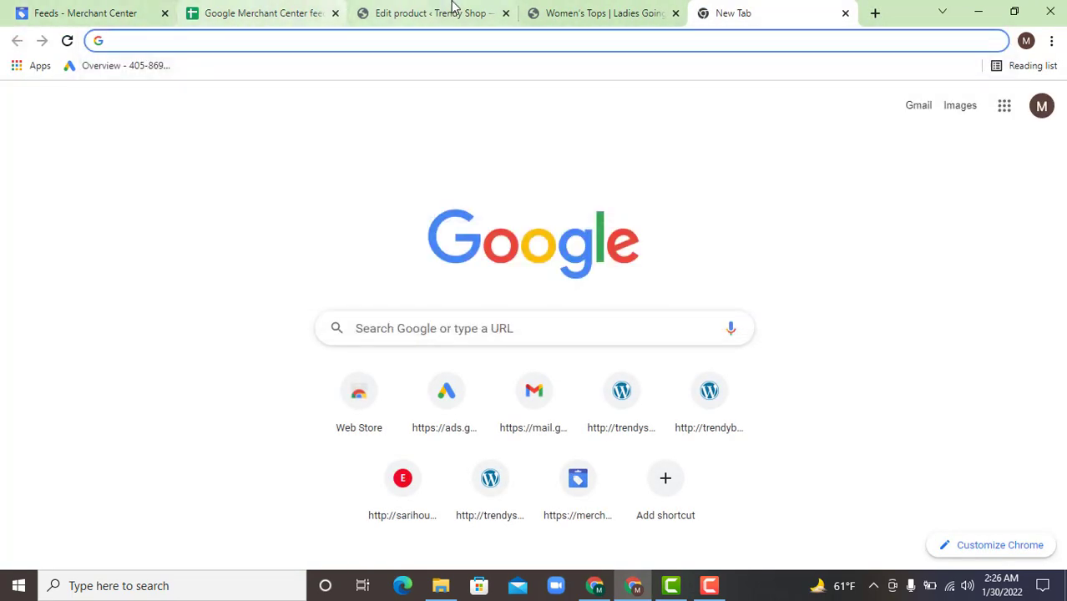
pyautogui.click(576, 13)
pyautogui.click(392, 12)
pyautogui.click(273, 6)
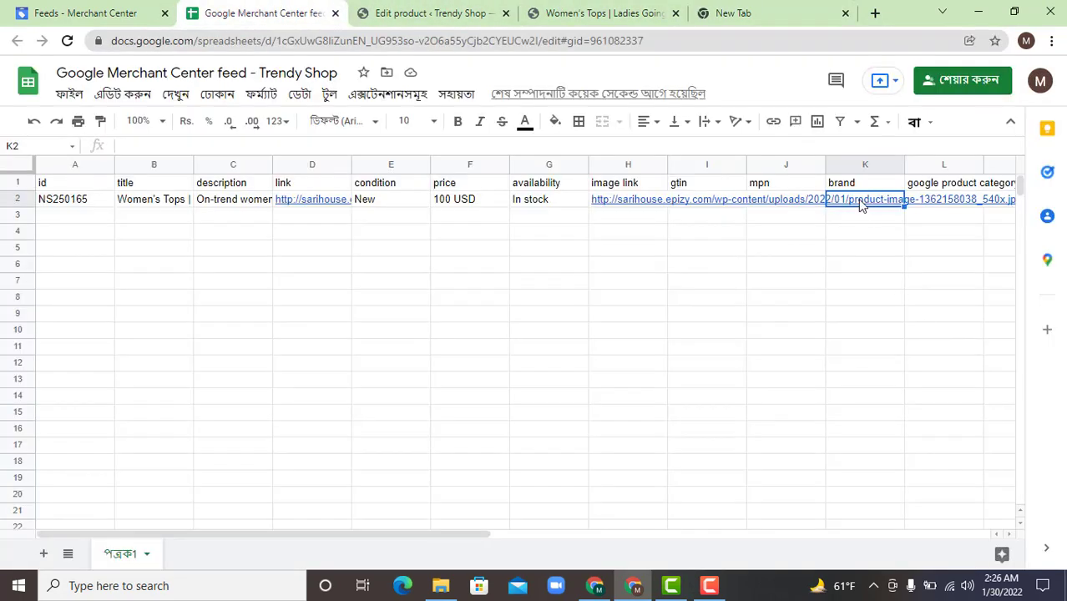
pyautogui.hotkey('ctrl', 'v')
pyautogui.click(867, 286)
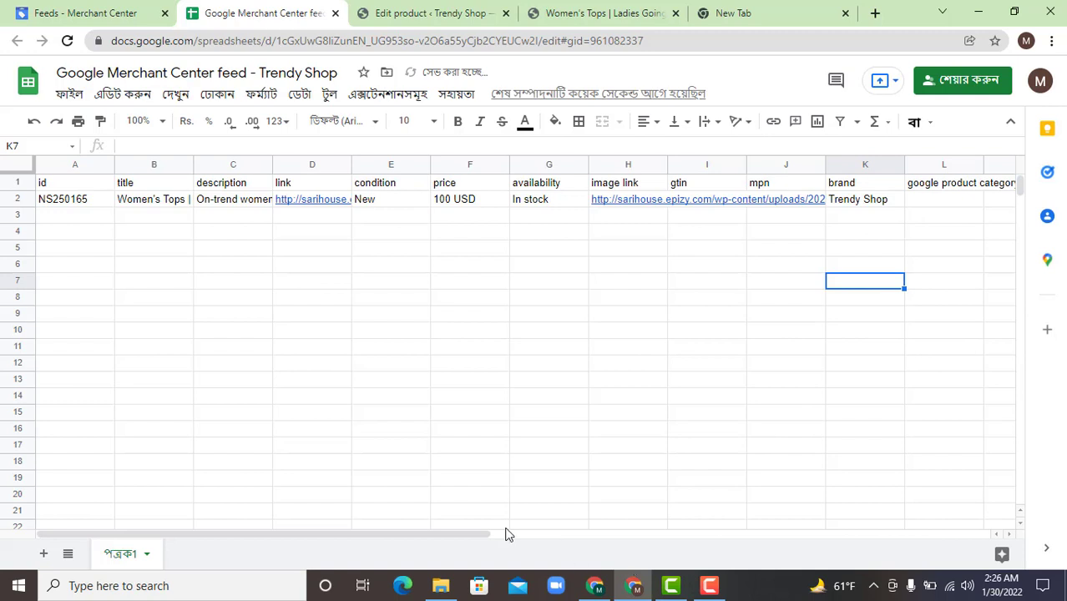
# - Locate the feed's google product category column L and search Google for "google ads product categories" in the spare browser tab
pyautogui.moveTo(464, 538); pyautogui.dragTo(548, 539)
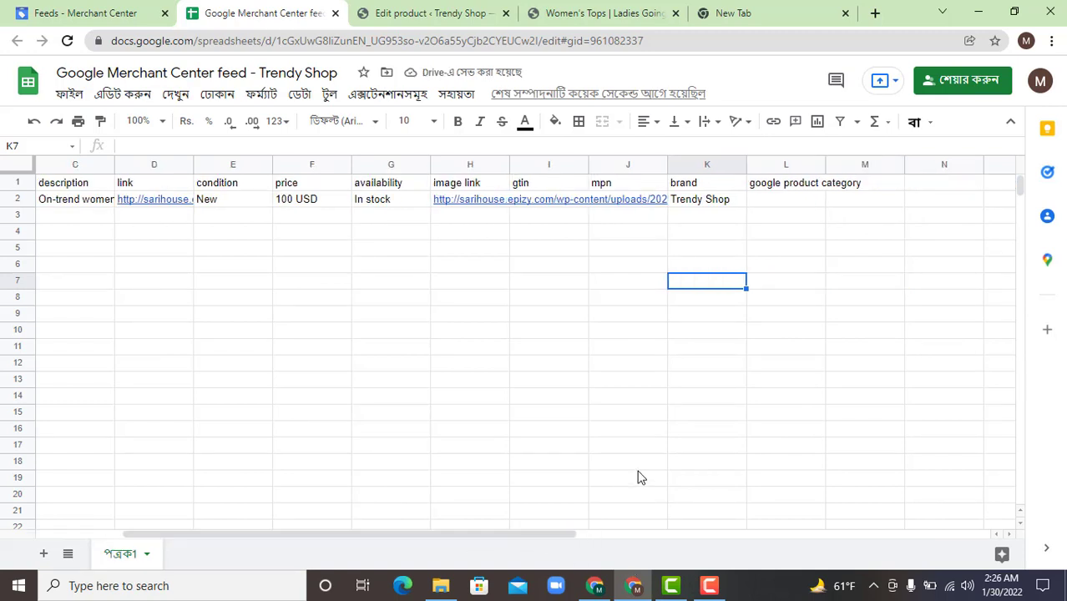
pyautogui.click(797, 188)
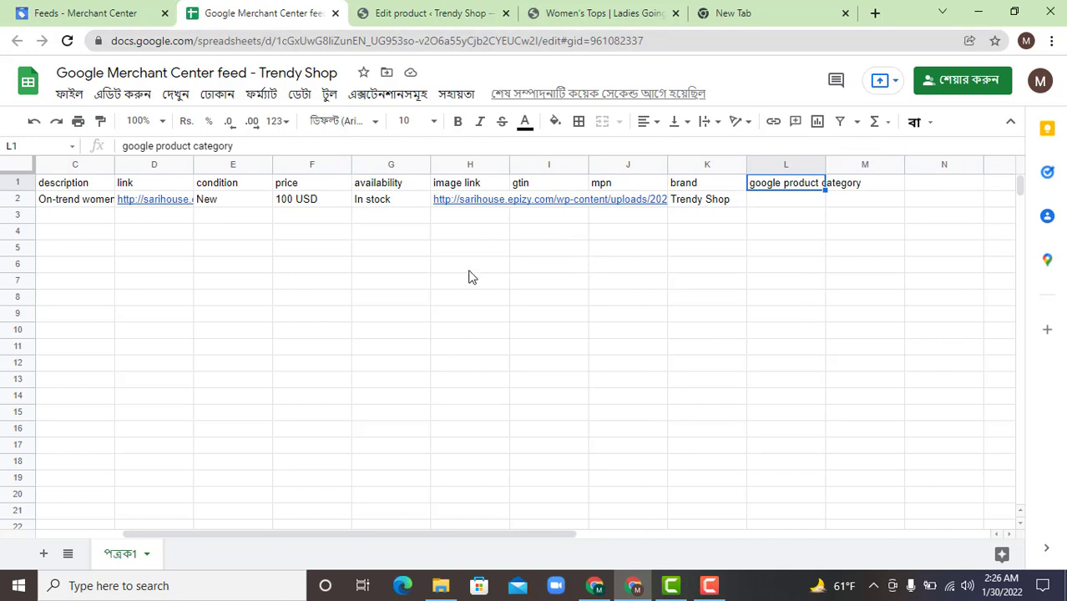
pyautogui.click(784, 10)
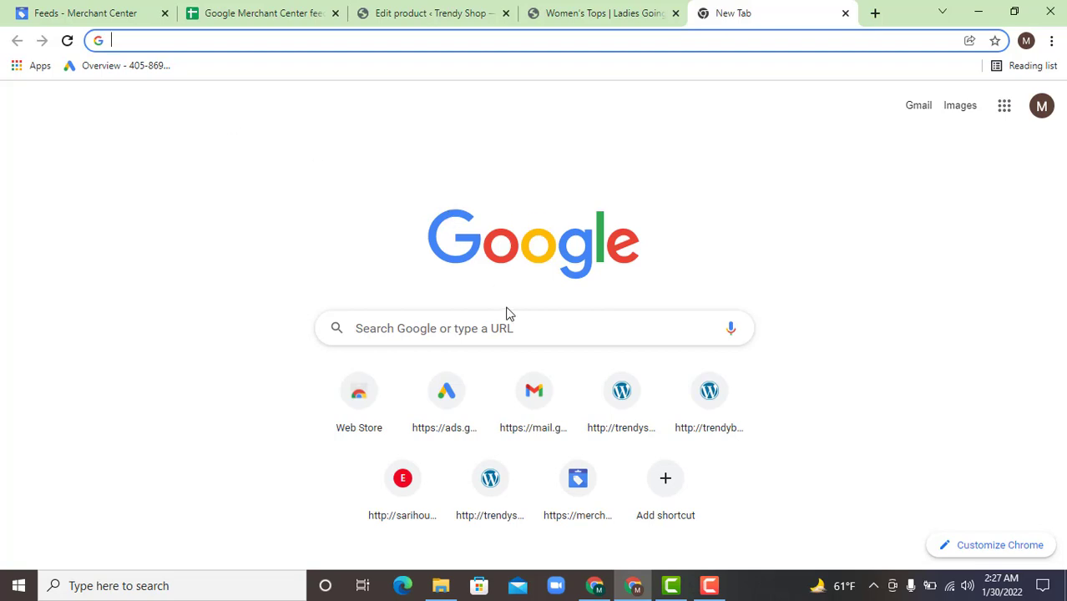
pyautogui.write('g')
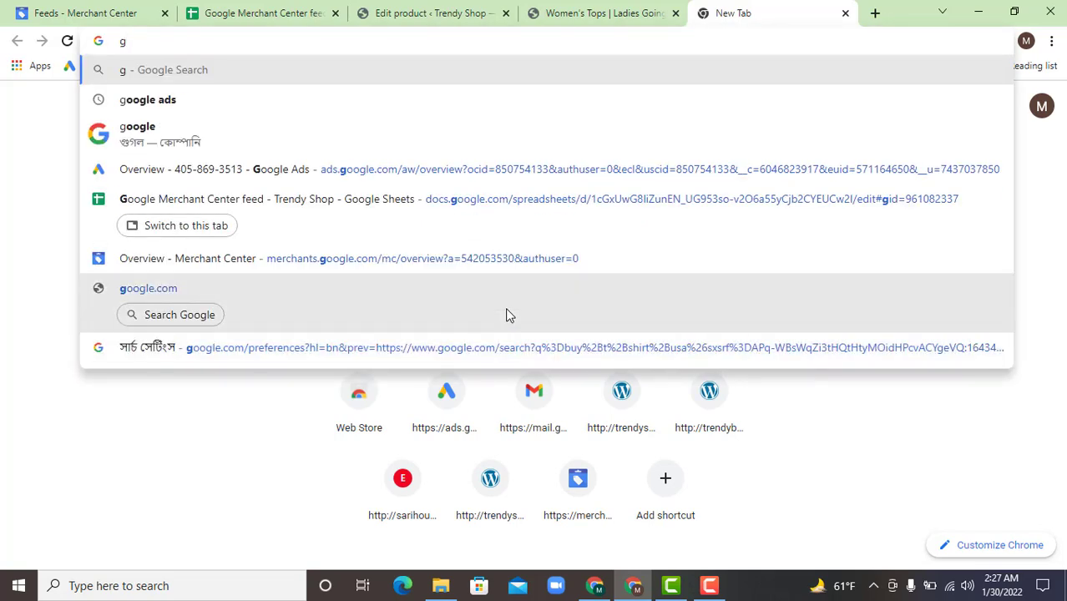
pyautogui.write('og')
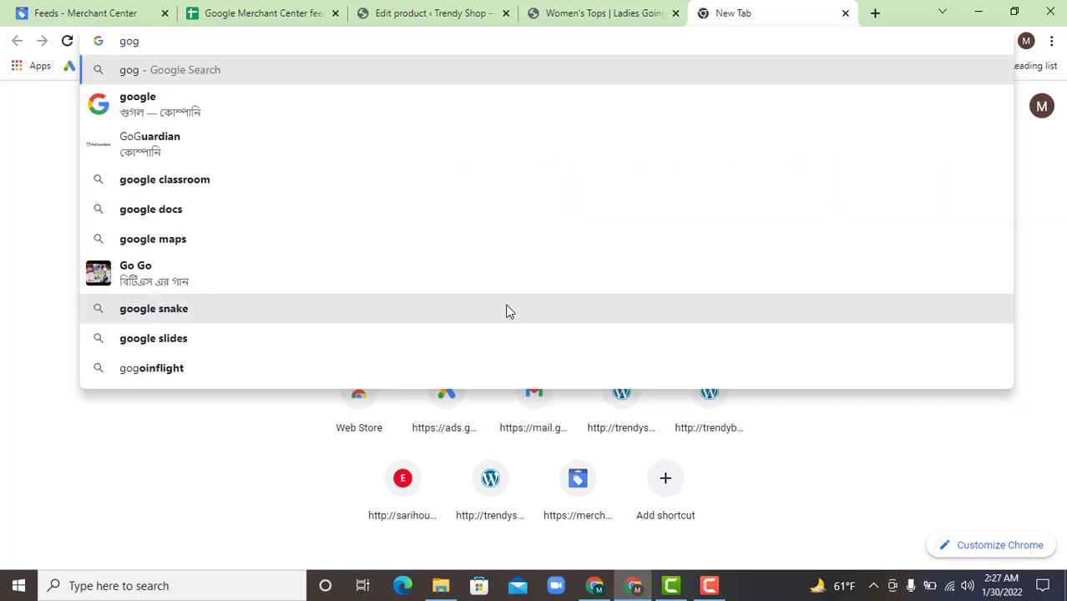
pyautogui.press('BackSpace')
pyautogui.write('o')
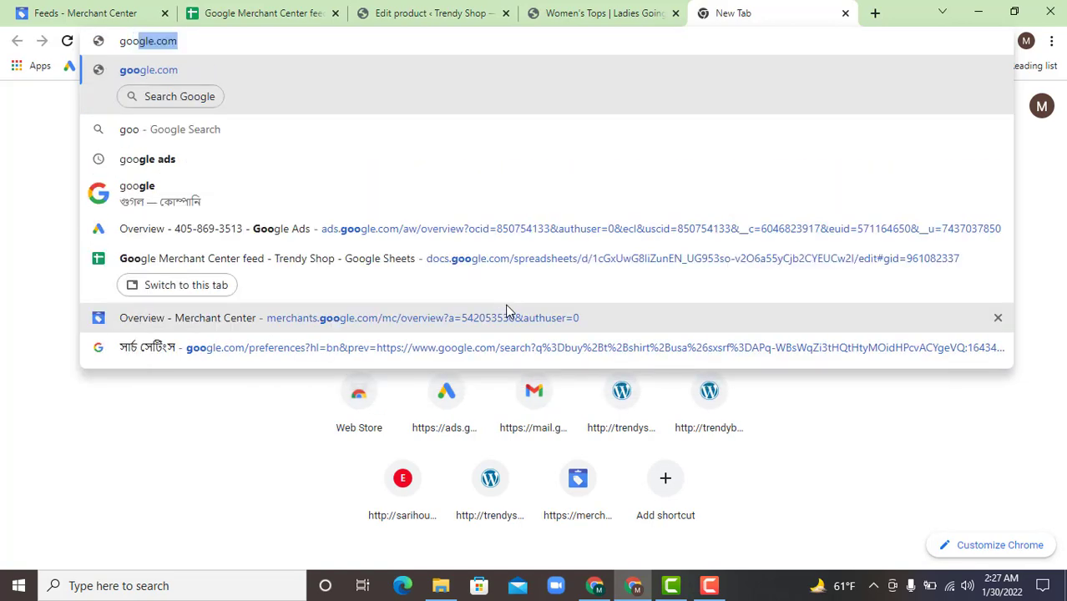
pyautogui.write('gl')
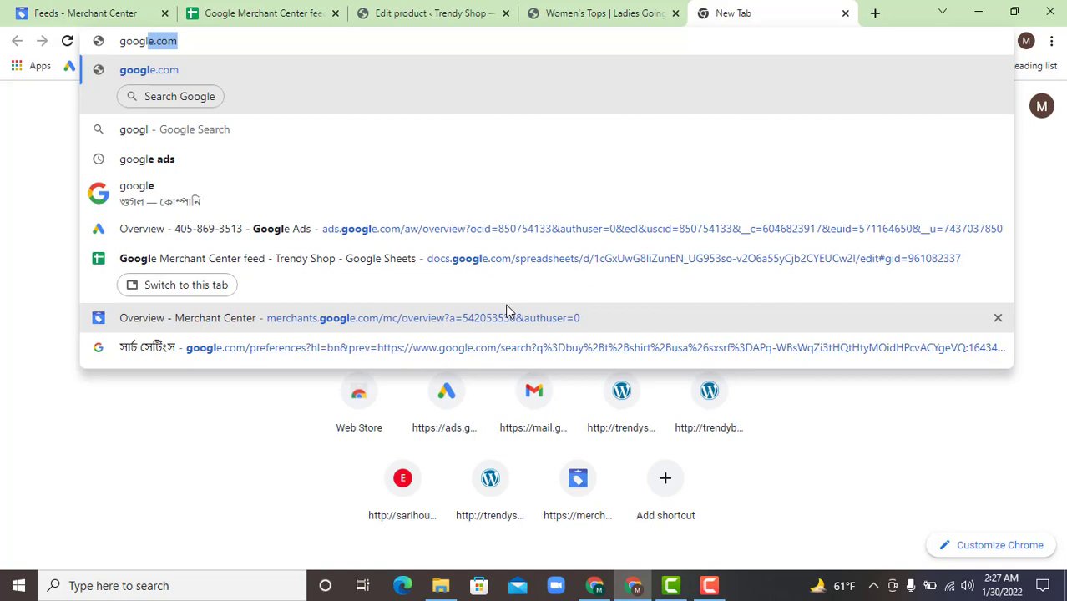
pyautogui.write('e s')
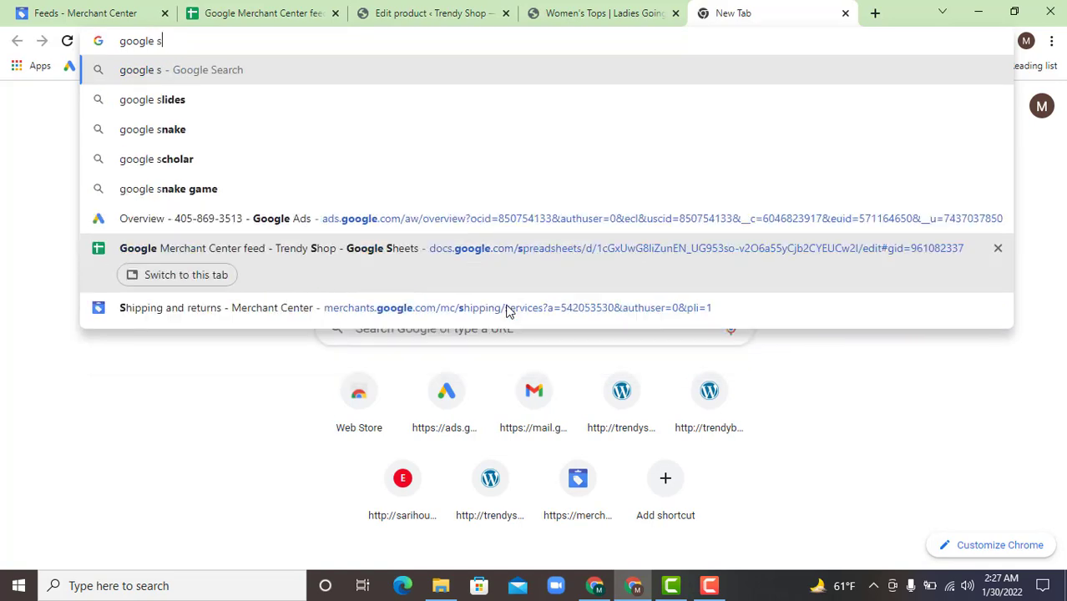
pyautogui.press('BackSpace')
pyautogui.press('BackSpace')
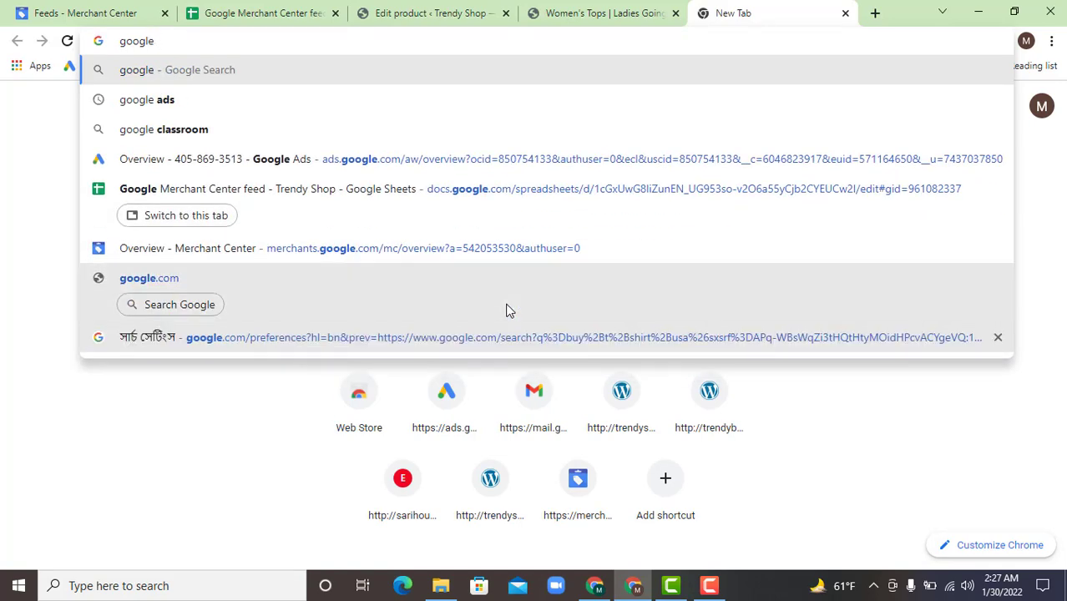
pyautogui.write('ads p')
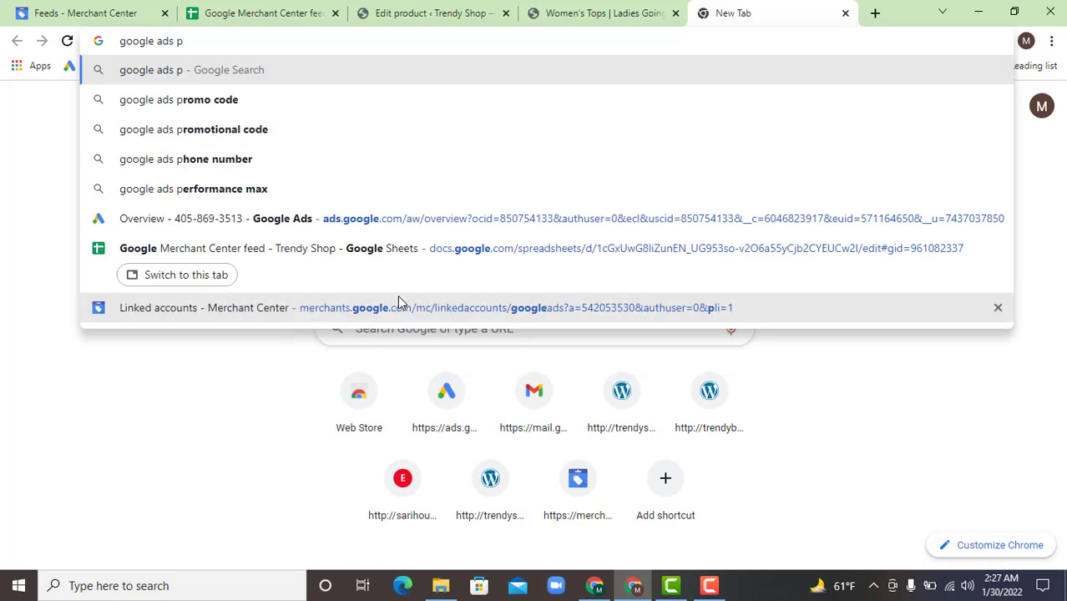
pyautogui.write('ro')
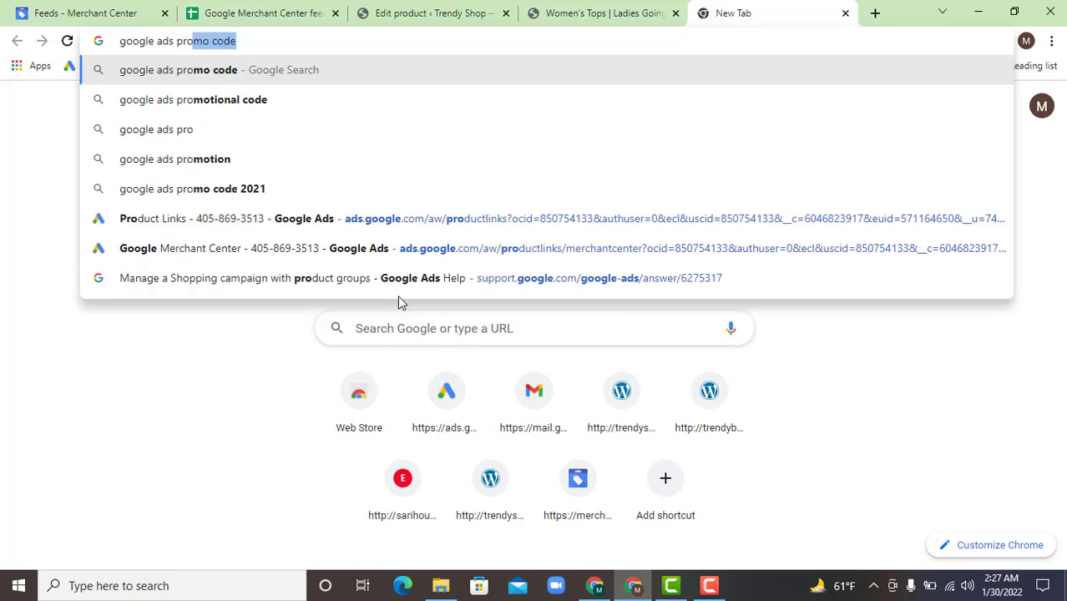
pyautogui.write('duct')
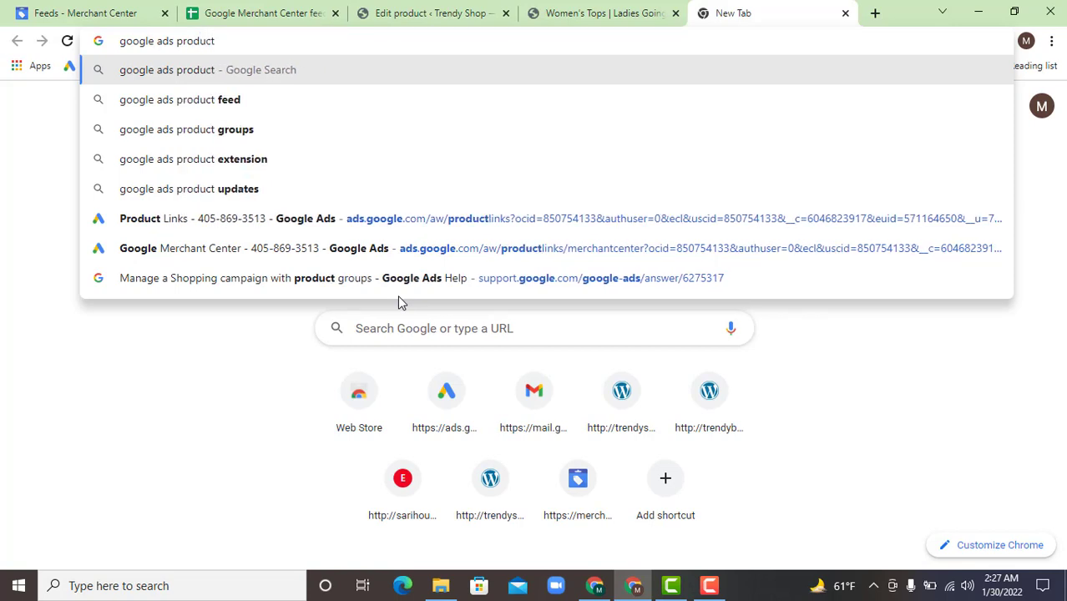
pyautogui.write(' categories')
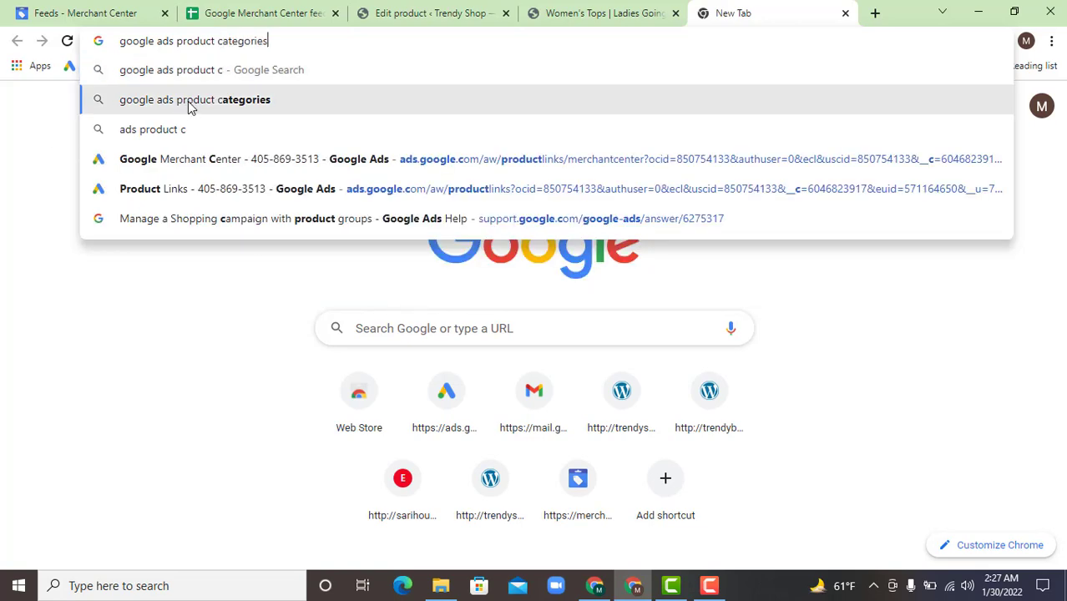
pyautogui.click(188, 101)
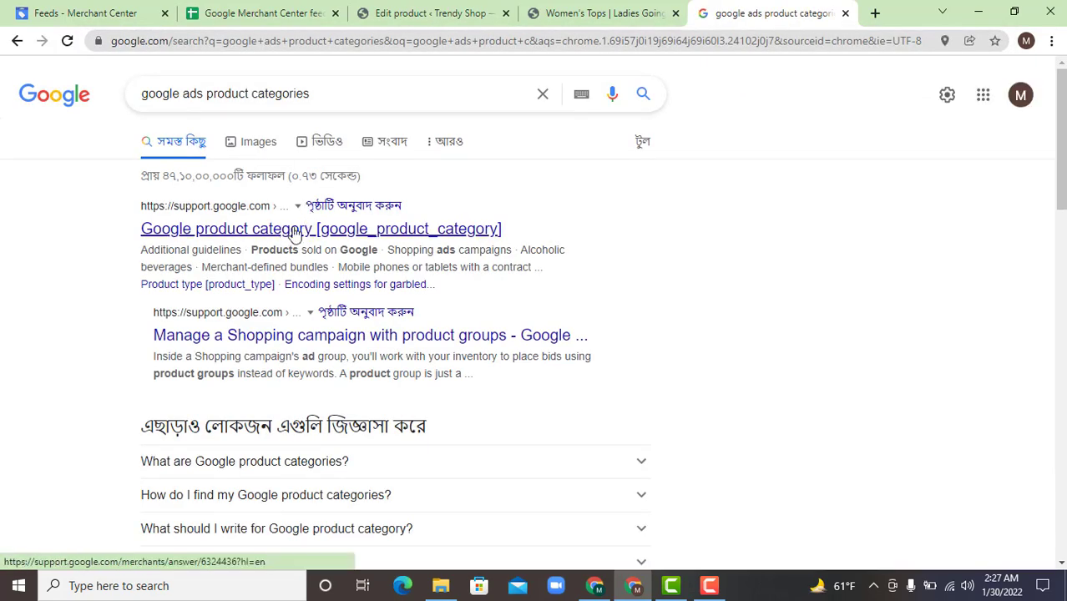
# - Open the "Product Taxonomy - Google" search result in a new tab and switch to it
pyautogui.scroll(-3, 351, 276)
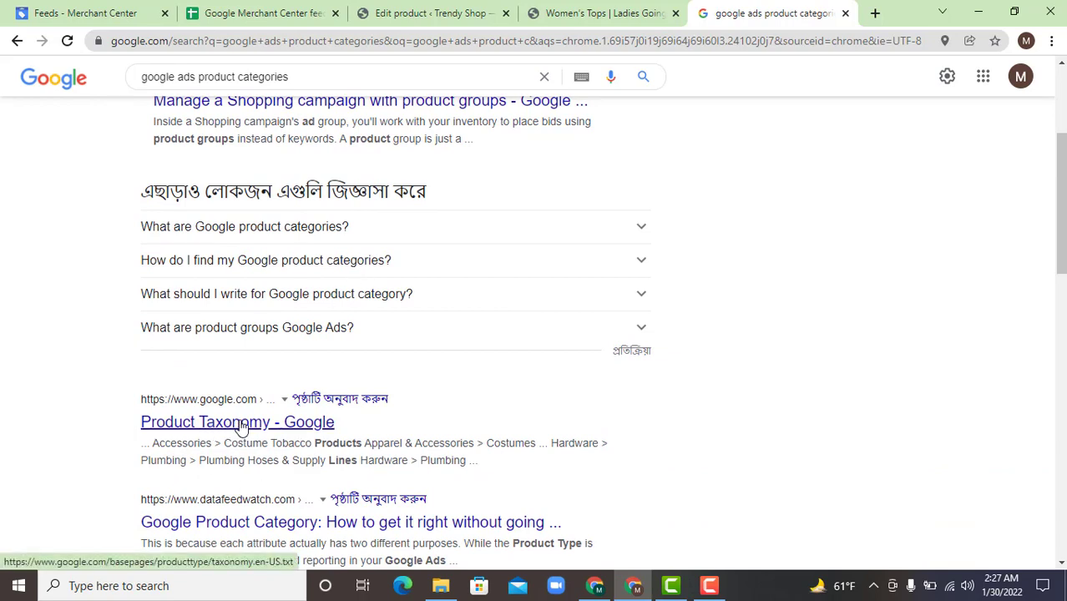
pyautogui.rightClick(241, 425)
pyautogui.click(274, 432)
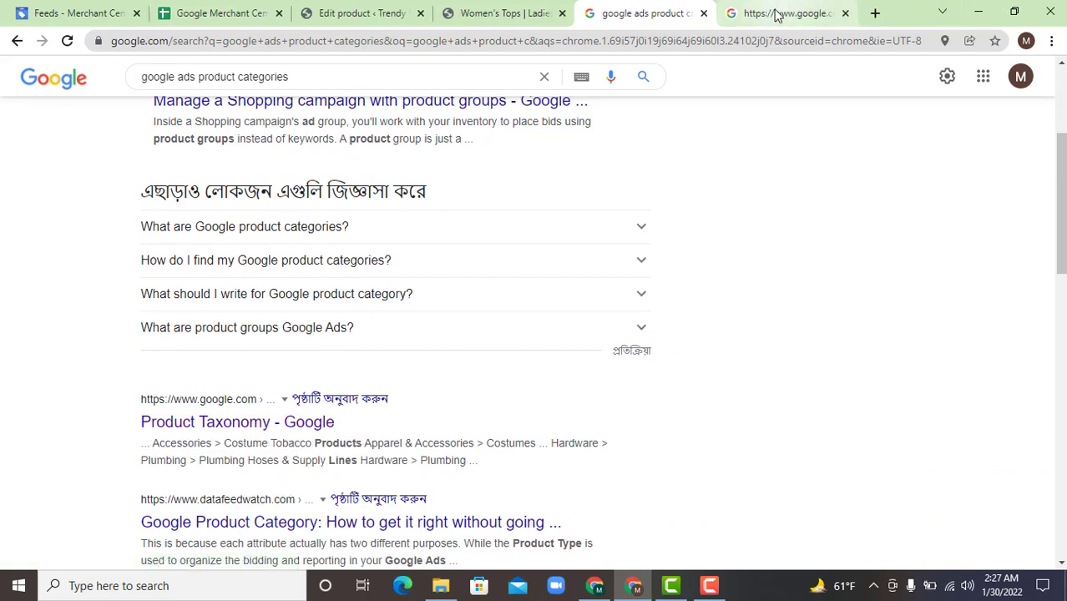
pyautogui.click(777, 15)
# - Look through the Google product taxonomy list, from Animals & Pet Supplies through Apparel & Accessories to Arts & Entertainment
pyautogui.scroll(-1, 518, 277)
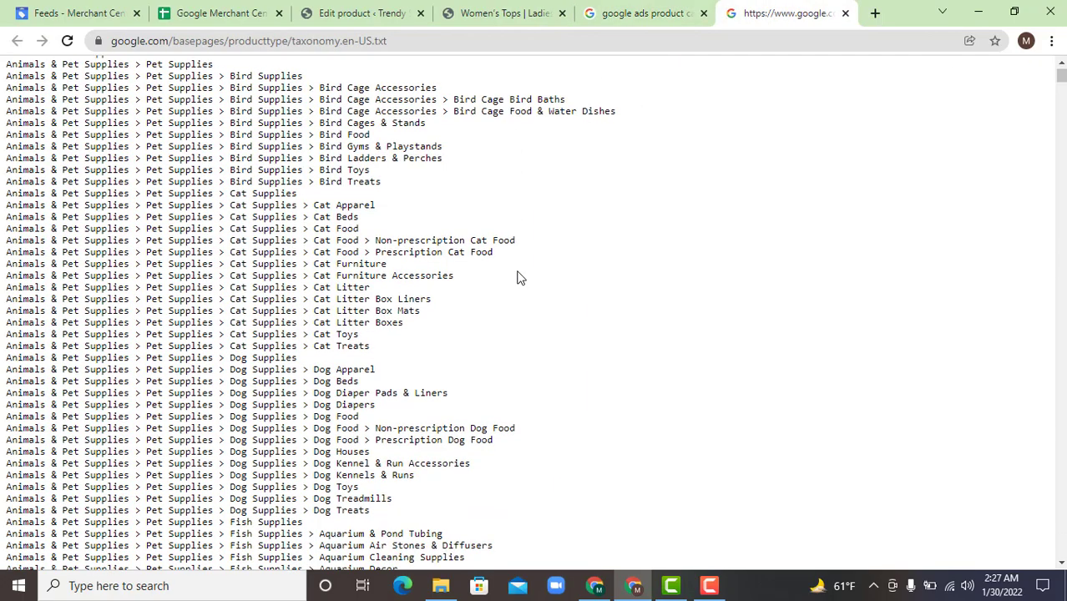
pyautogui.scroll(-18, 518, 277)
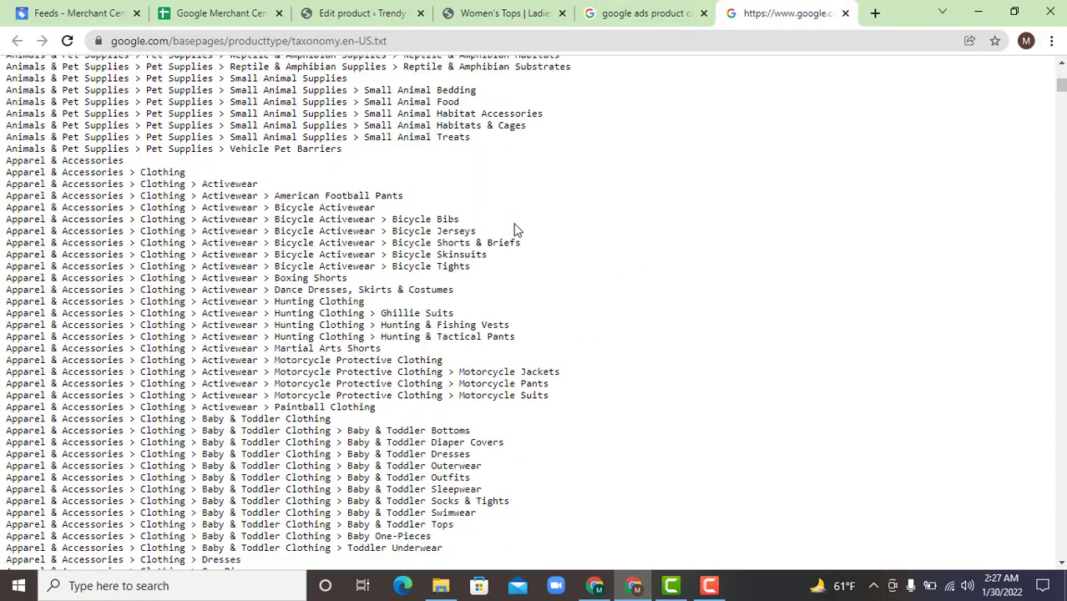
pyautogui.scroll(-1, 515, 230)
pyautogui.scroll(-15, 516, 223)
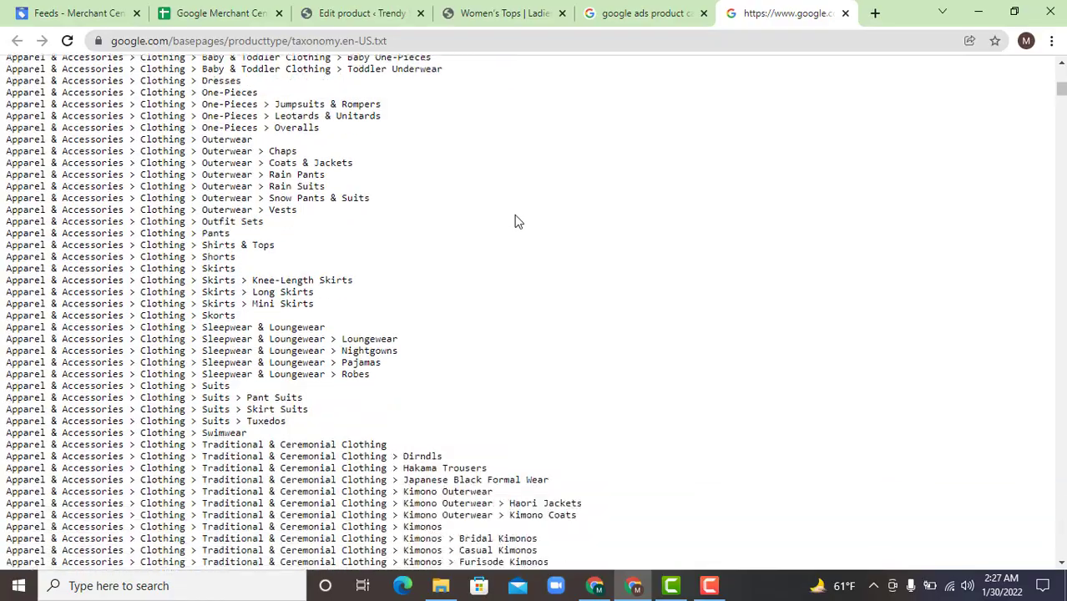
pyautogui.scroll(-20, 520, 214)
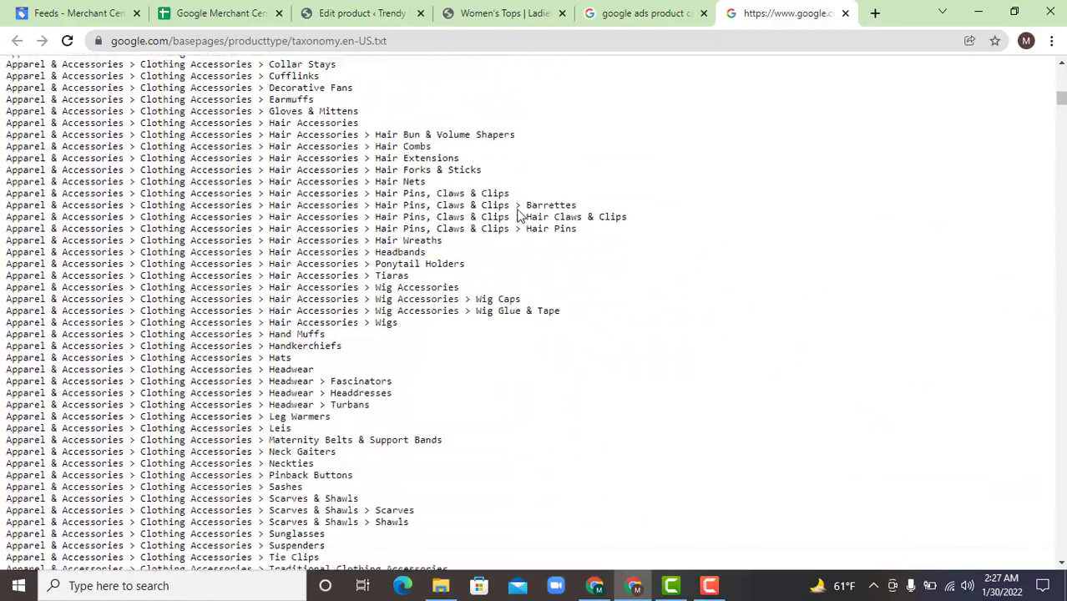
pyautogui.scroll(-20, 986, 150)
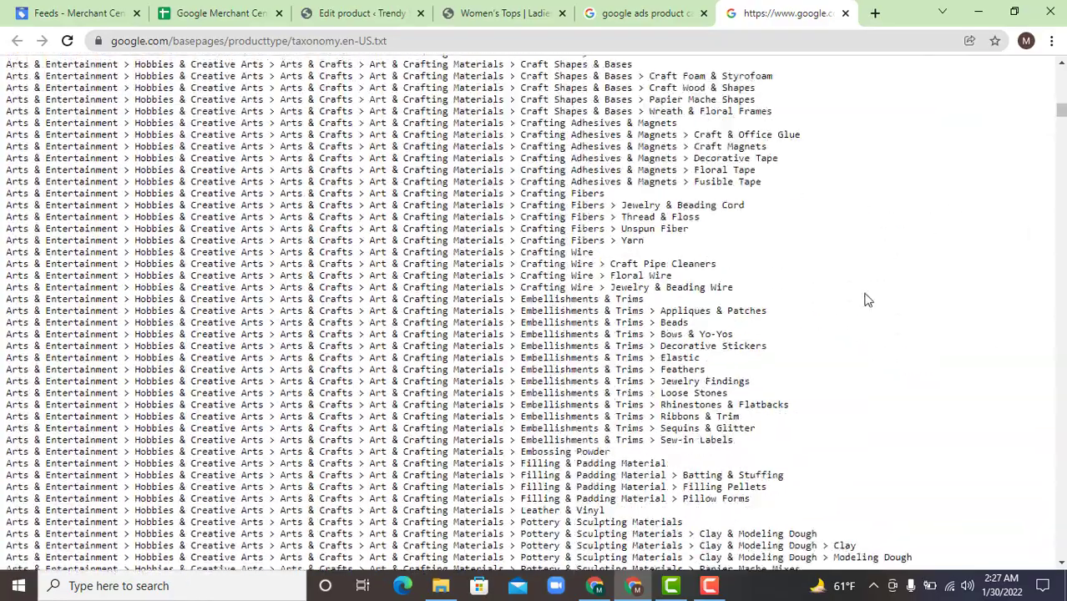
pyautogui.scroll(-20, 886, 246)
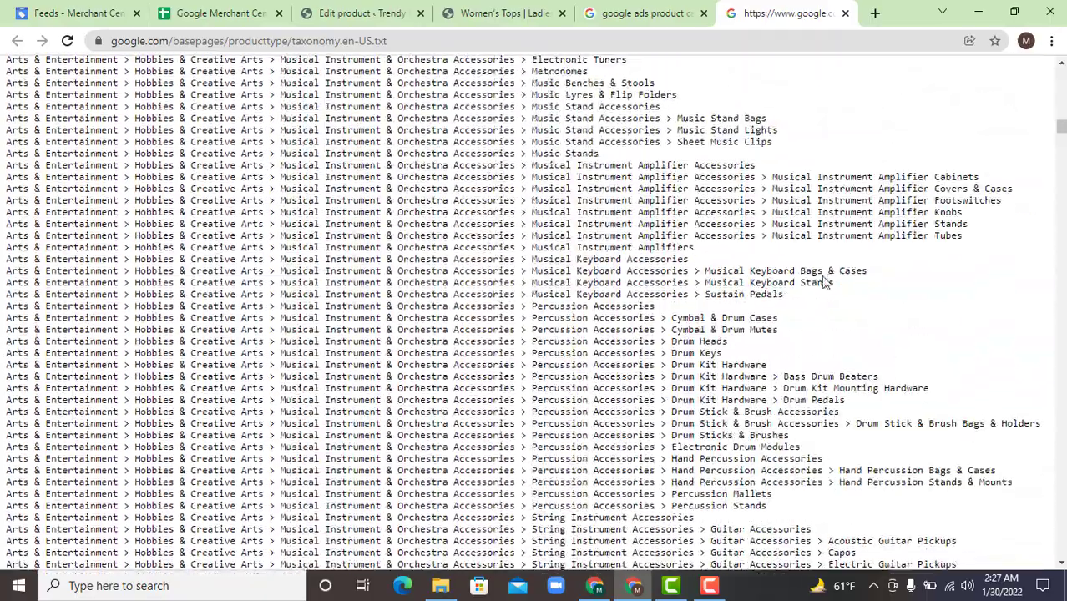
pyautogui.scroll(-20, 794, 314)
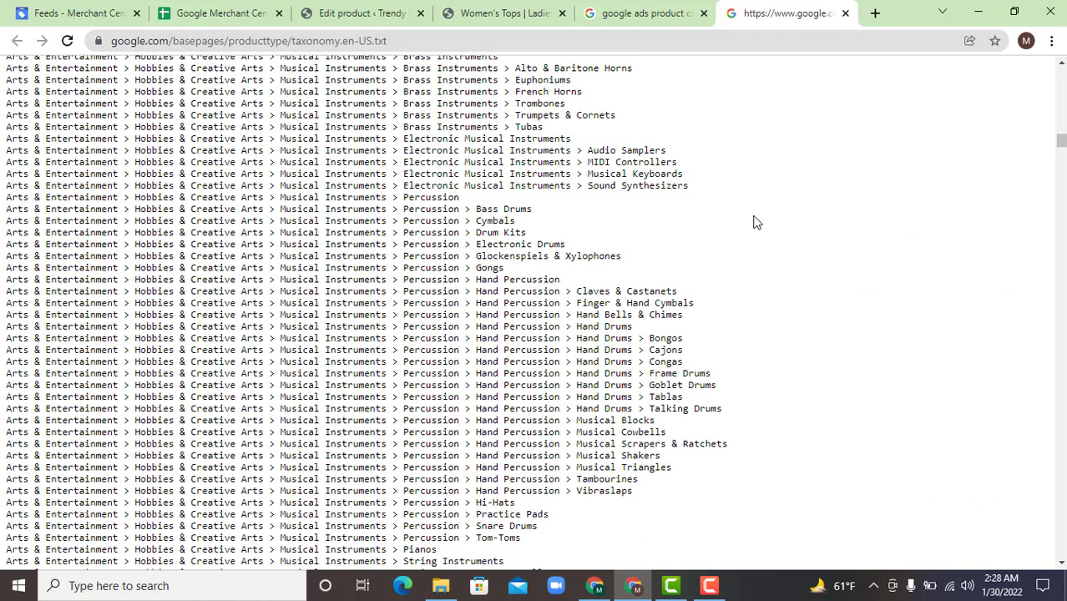
pyautogui.scroll(-4, 688, 290)
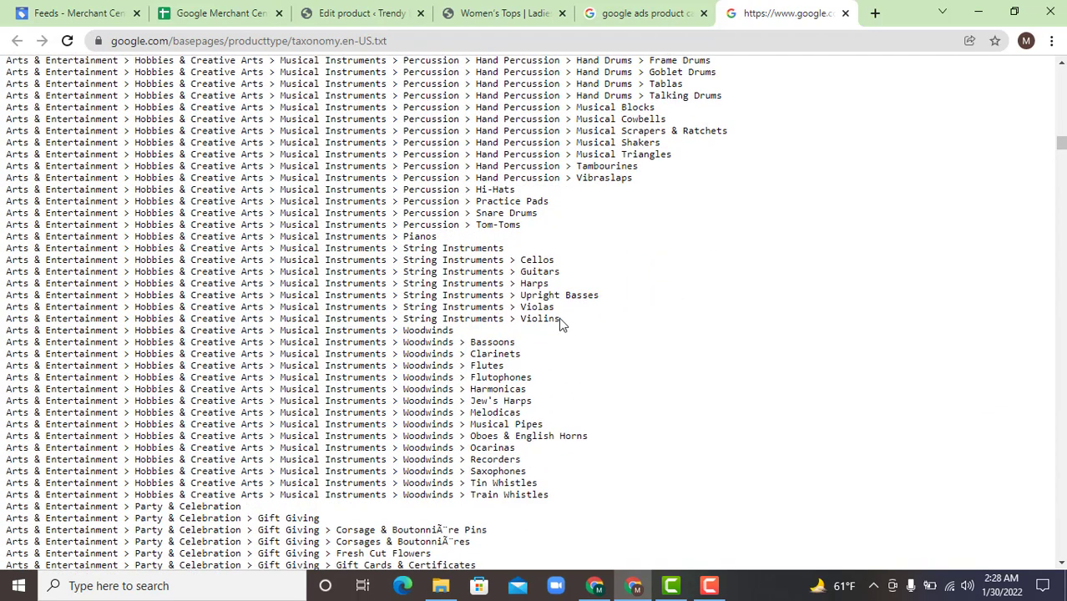
pyautogui.moveTo(541, 335); pyautogui.dragTo(402, 342)
pyautogui.click(620, 290)
# - Find the word "dress" within the product taxonomy page
pyautogui.hotkey('ctrl', 'f')
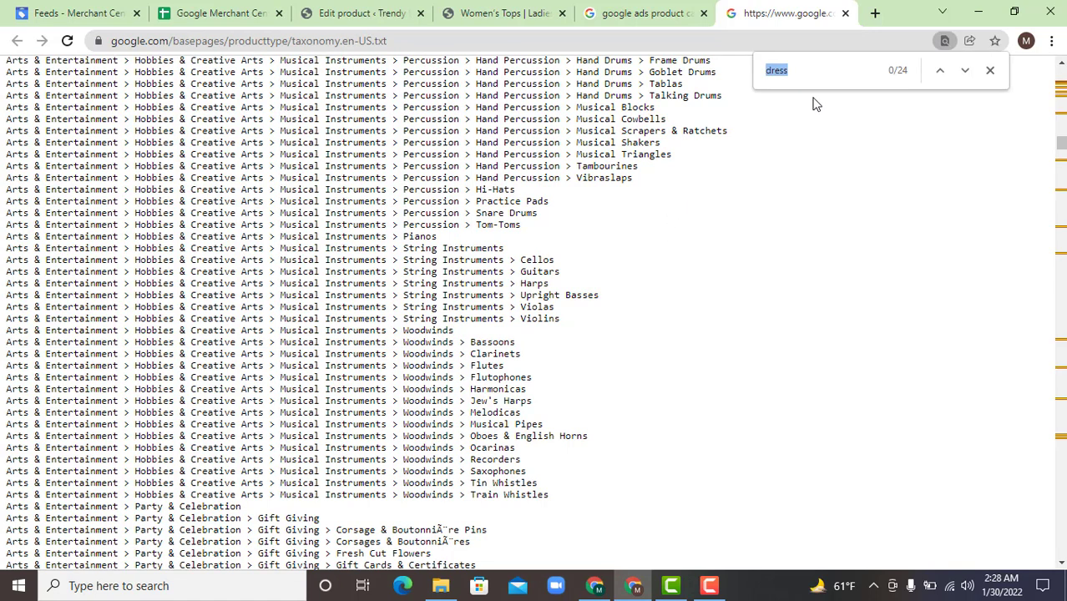
pyautogui.click(803, 66)
pyautogui.press('Return')
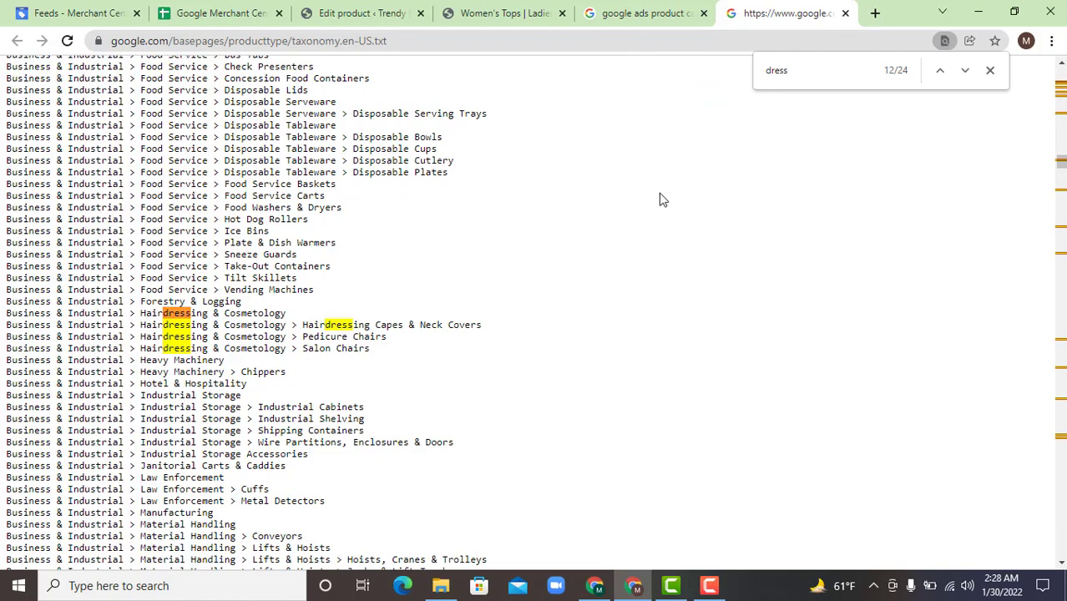
# - Examine the "dress" matches in the taxonomy list, from Apparel & Accessories down to Food, Beverages & Tobacco
pyautogui.scroll(10, 659, 200)
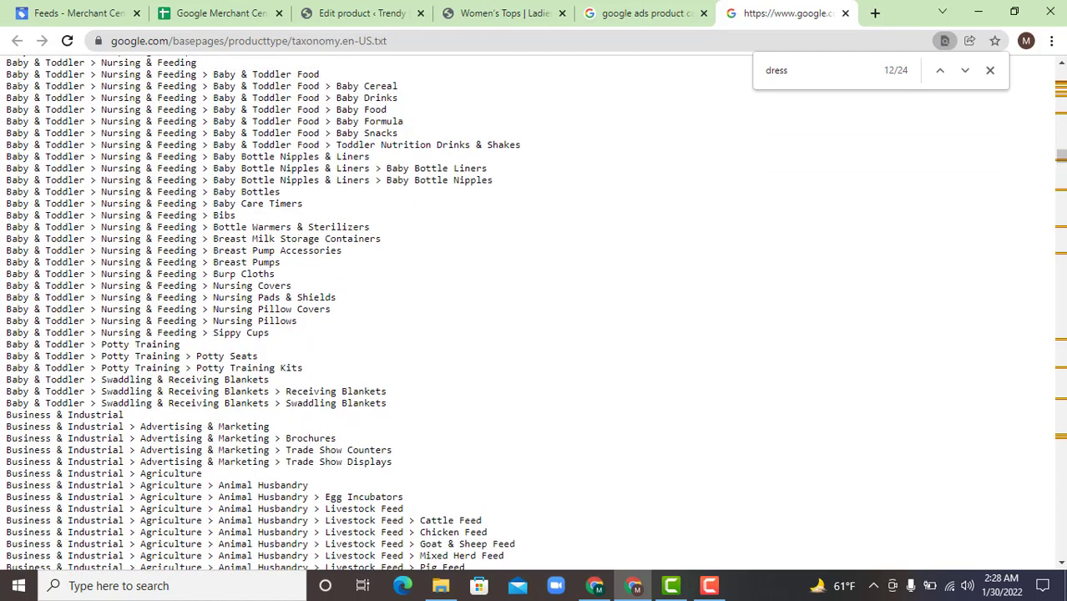
pyautogui.scroll(20, 659, 199)
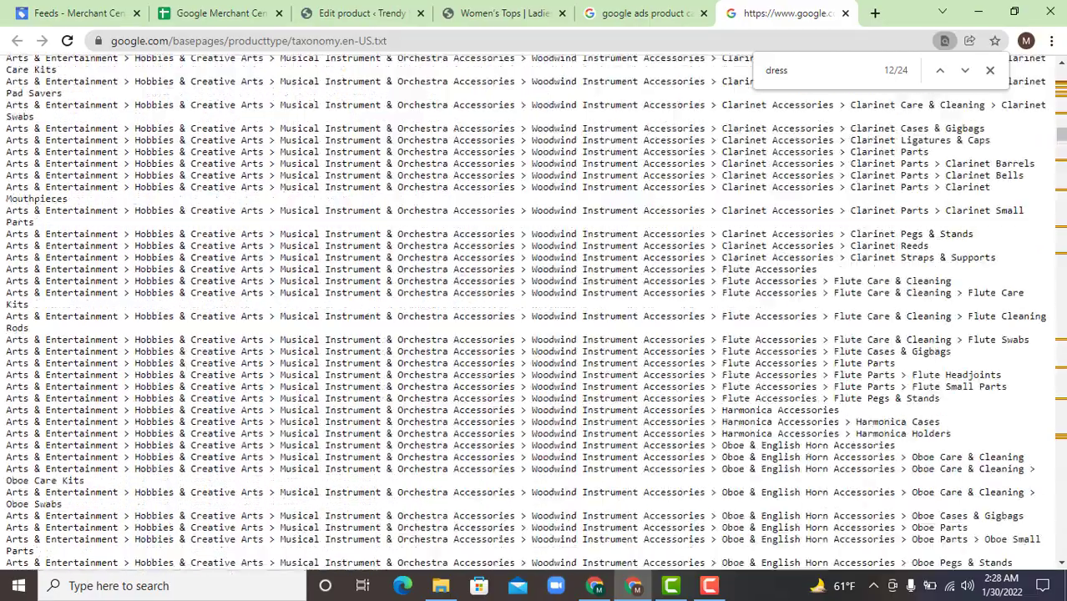
pyautogui.scroll(20, 659, 199)
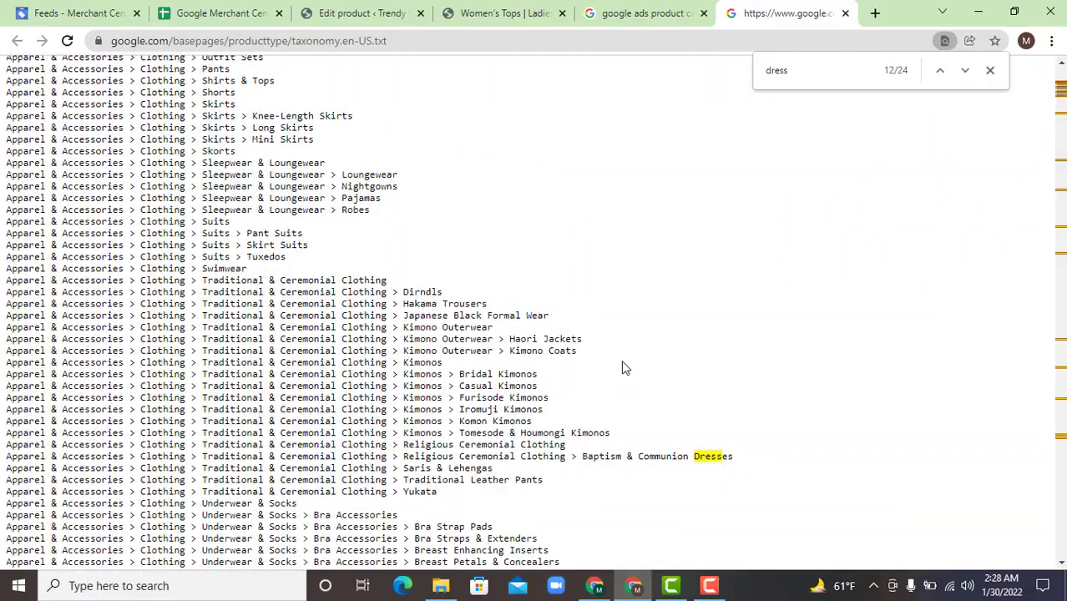
pyautogui.scroll(-2, 633, 368)
pyautogui.scroll(-8, 648, 375)
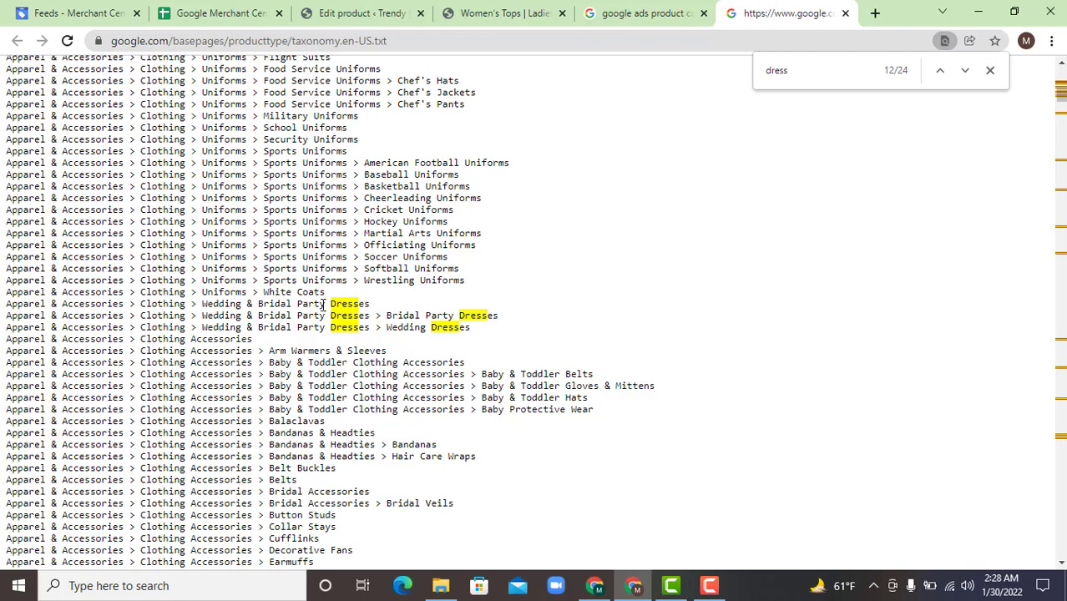
pyautogui.scroll(-13, 324, 305)
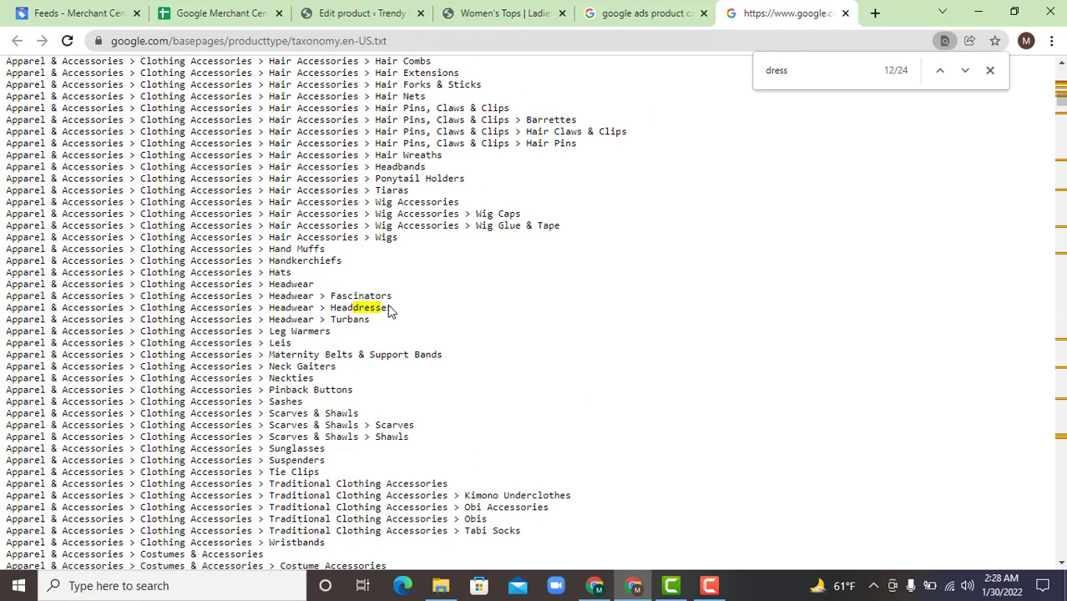
pyautogui.scroll(-13, 404, 316)
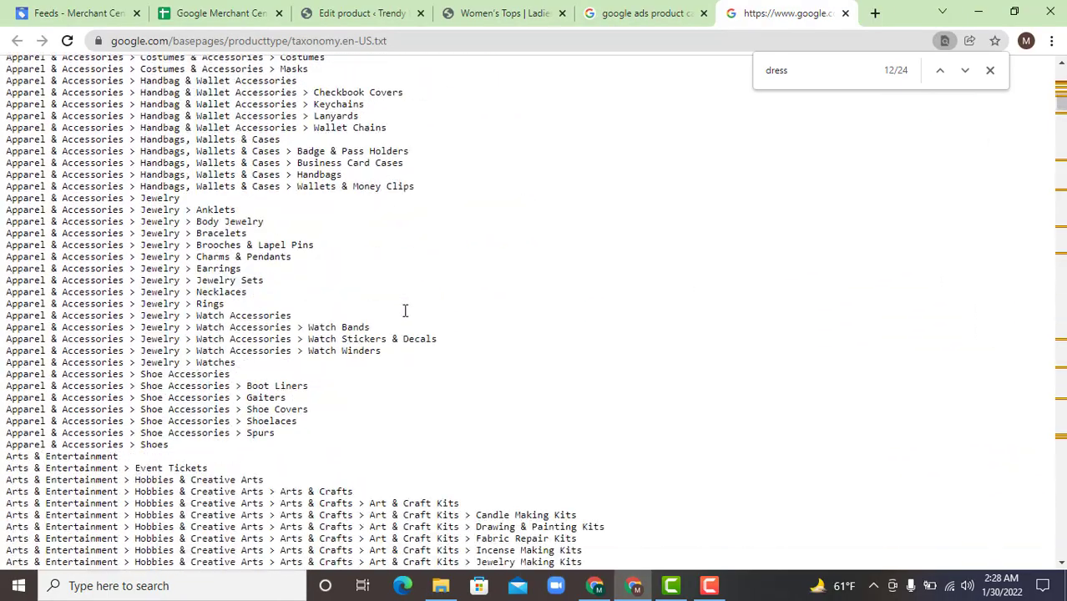
pyautogui.scroll(-18, 406, 311)
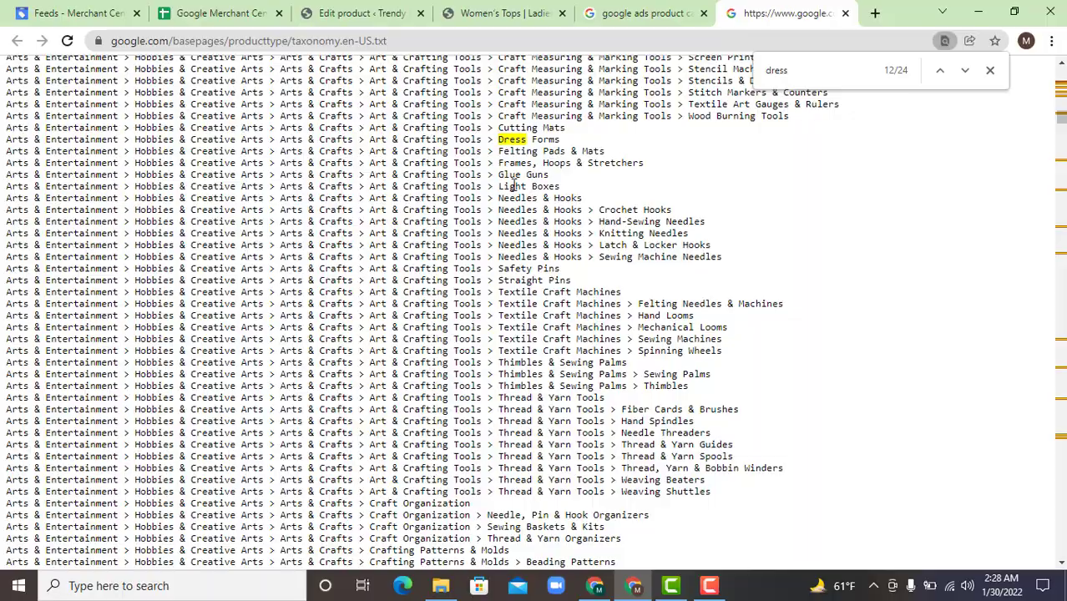
pyautogui.scroll(-16, 537, 167)
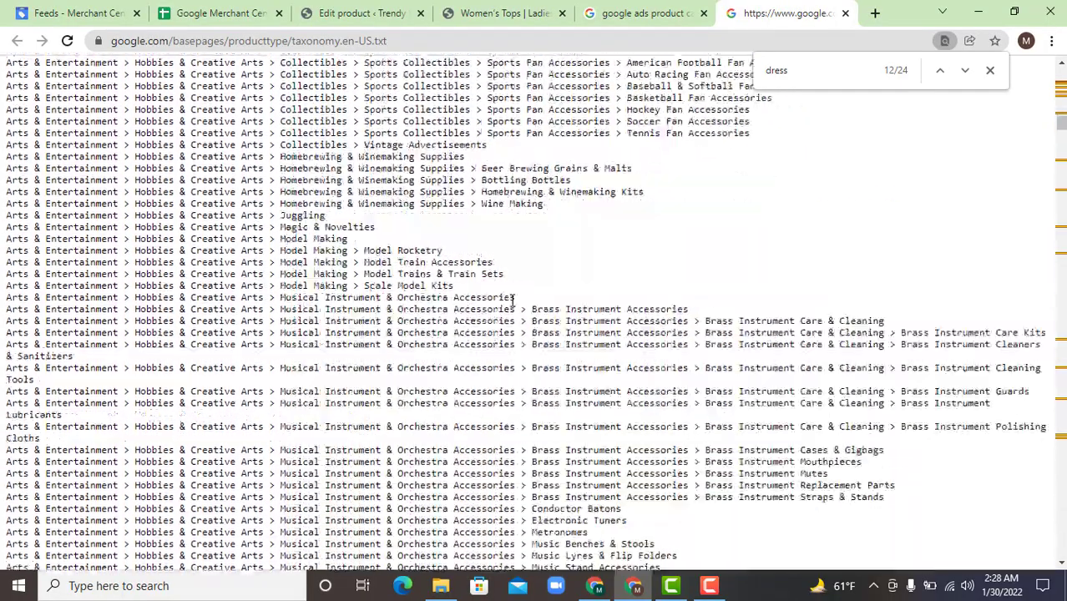
pyautogui.scroll(-20, 513, 304)
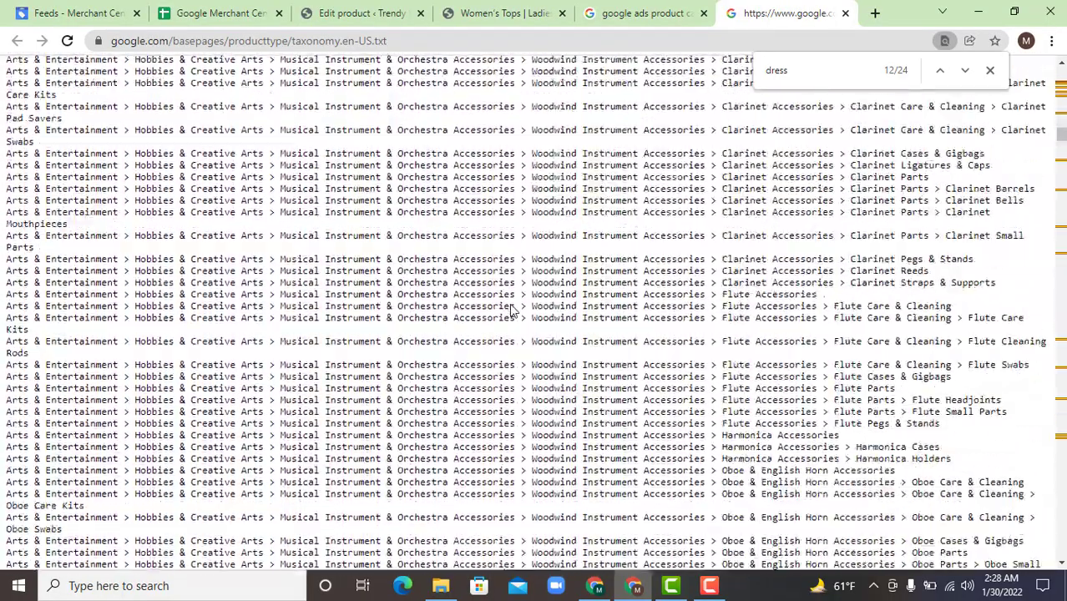
pyautogui.scroll(-12, 513, 311)
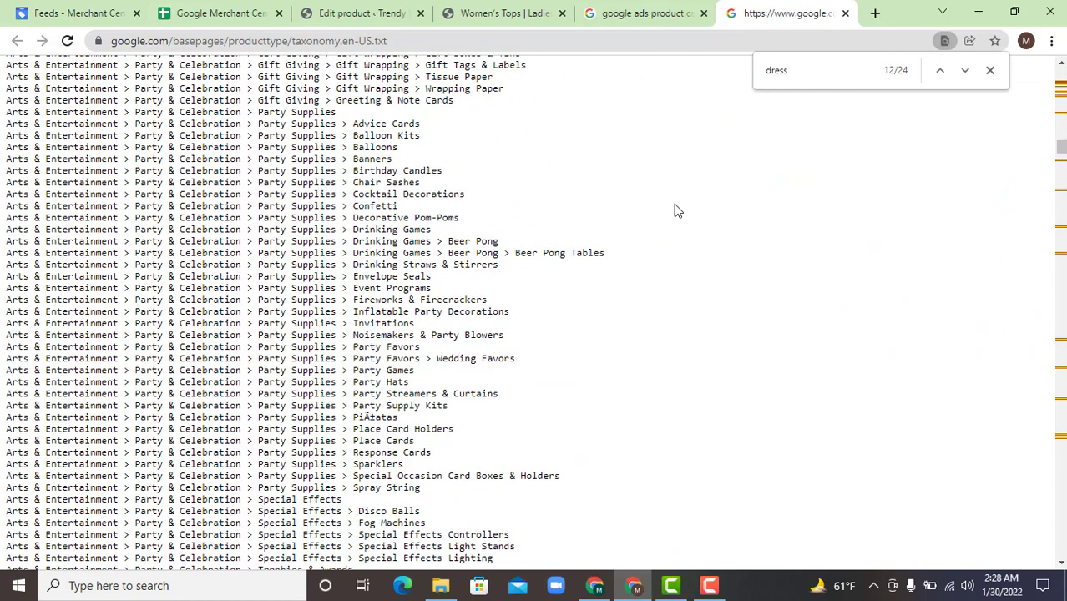
pyautogui.scroll(-15, 464, 286)
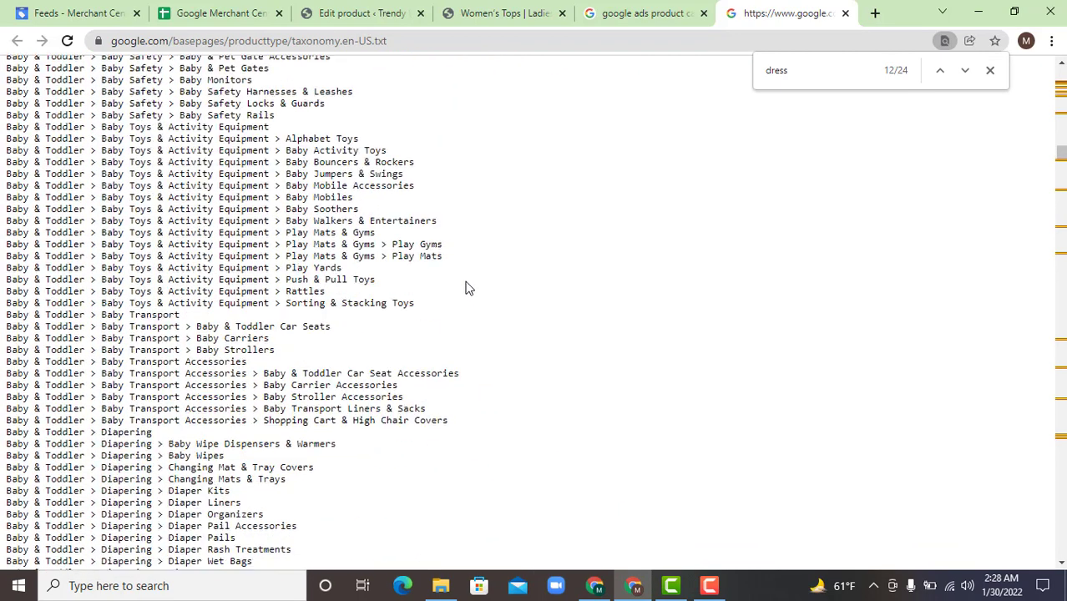
pyautogui.scroll(-18, 447, 298)
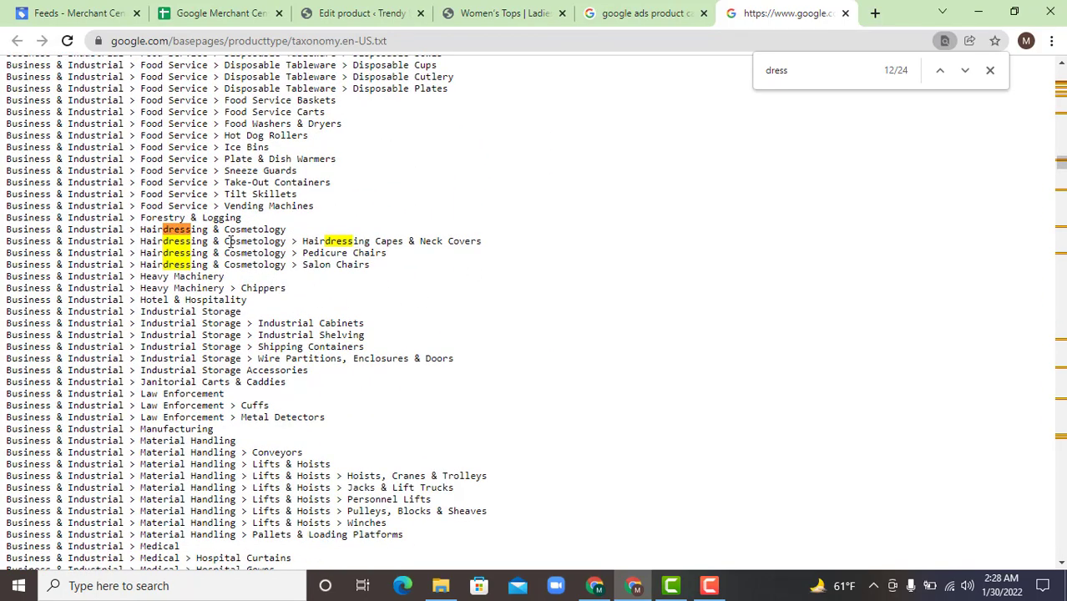
pyautogui.scroll(-15, 380, 253)
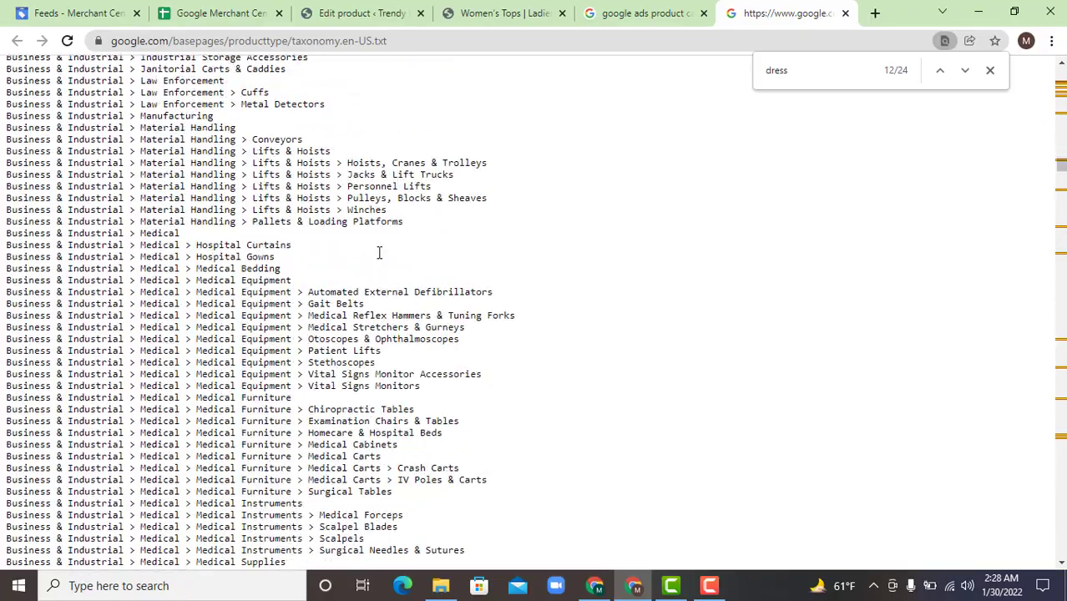
pyautogui.scroll(-18, 380, 259)
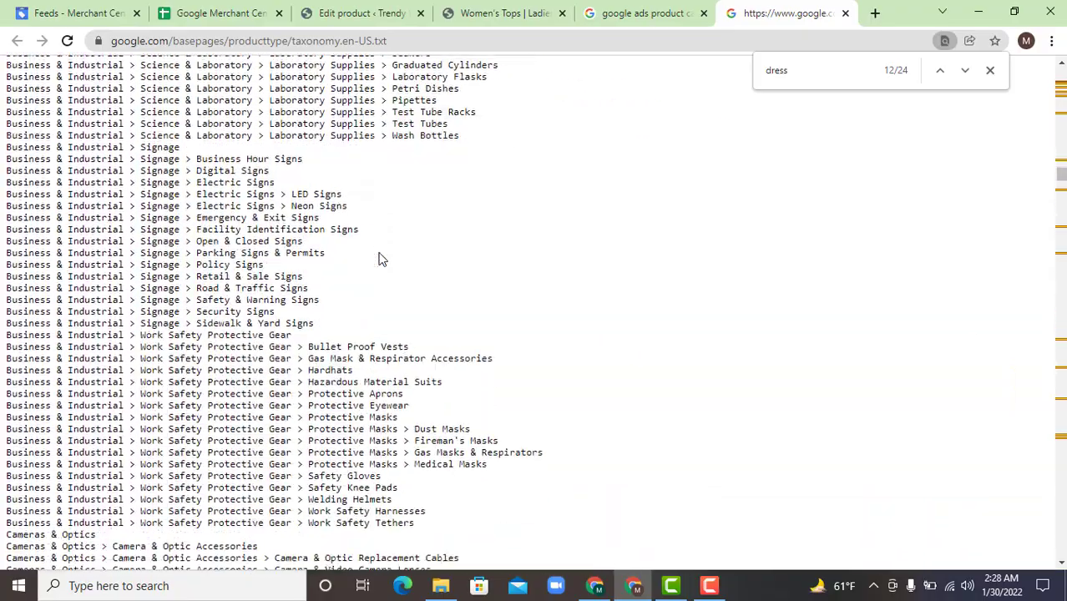
pyautogui.scroll(-4, 380, 259)
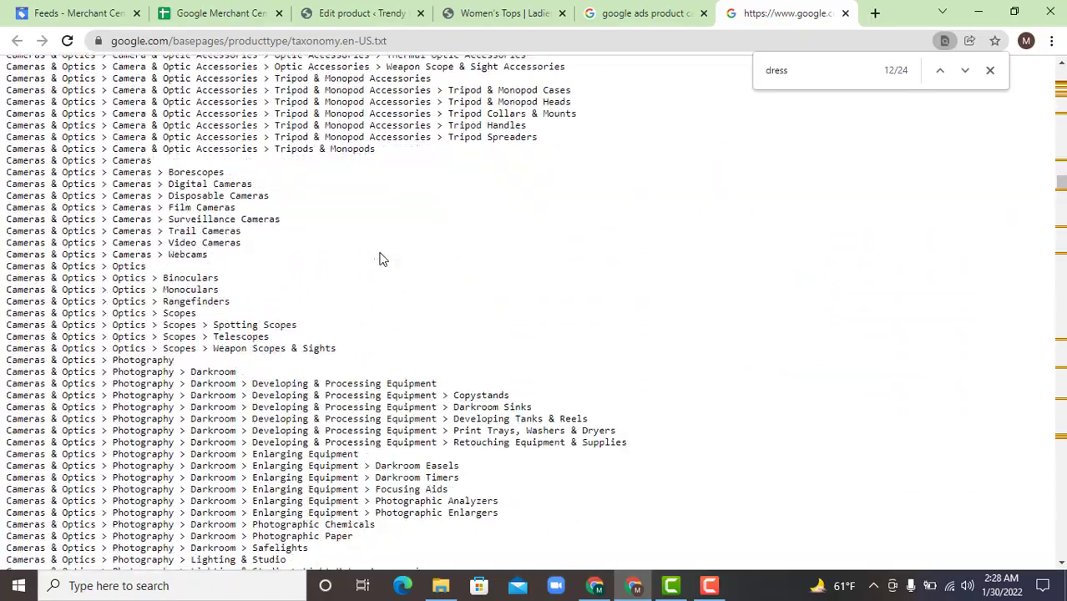
pyautogui.scroll(-3, 294, 267)
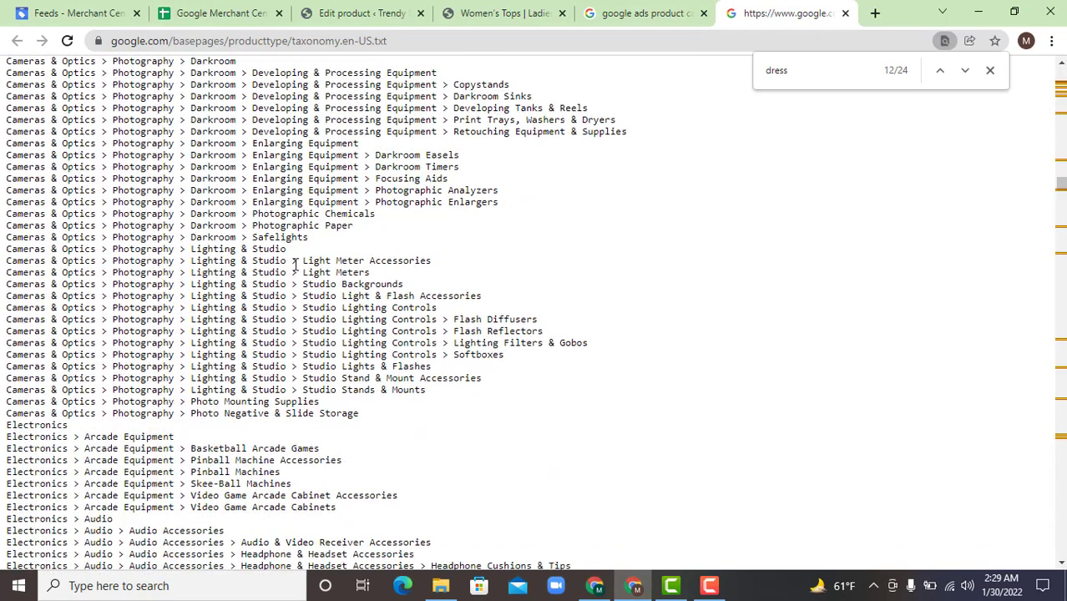
pyautogui.scroll(-10, 298, 263)
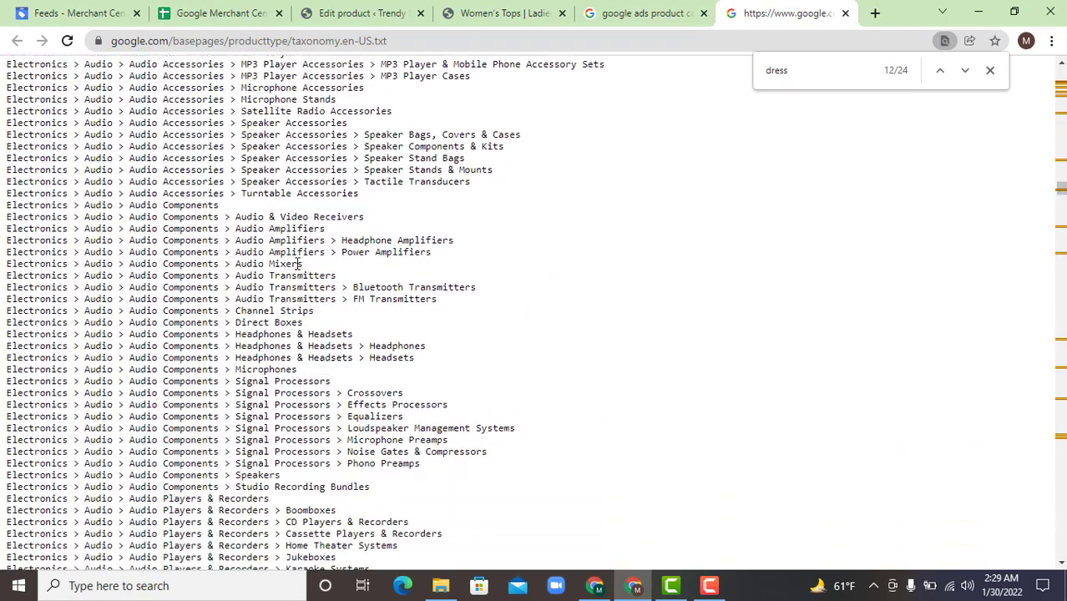
pyautogui.scroll(-4, 300, 261)
pyautogui.scroll(2, 301, 261)
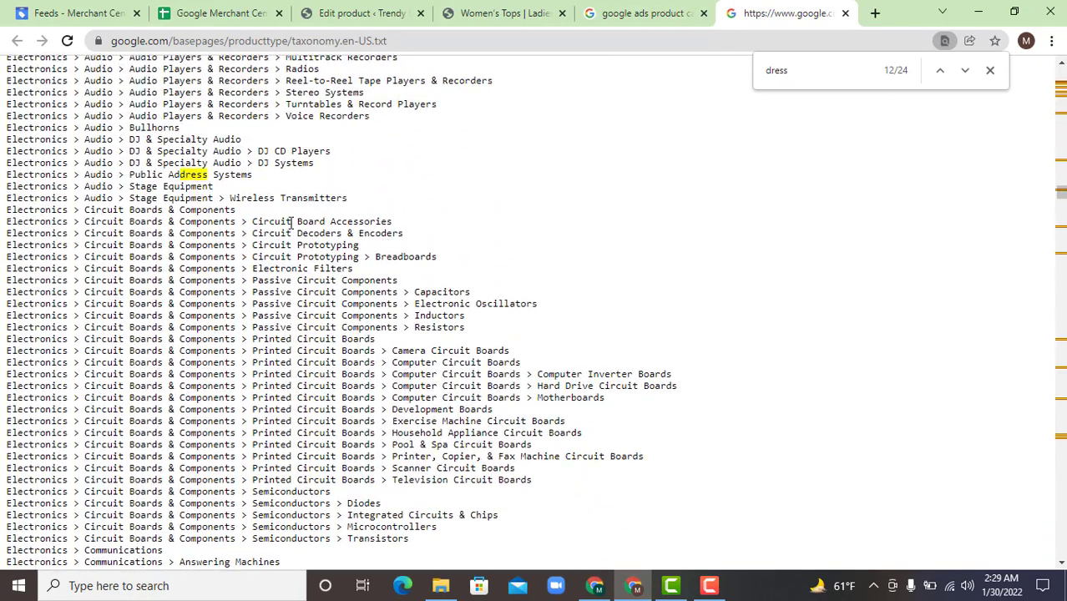
pyautogui.scroll(-15, 284, 197)
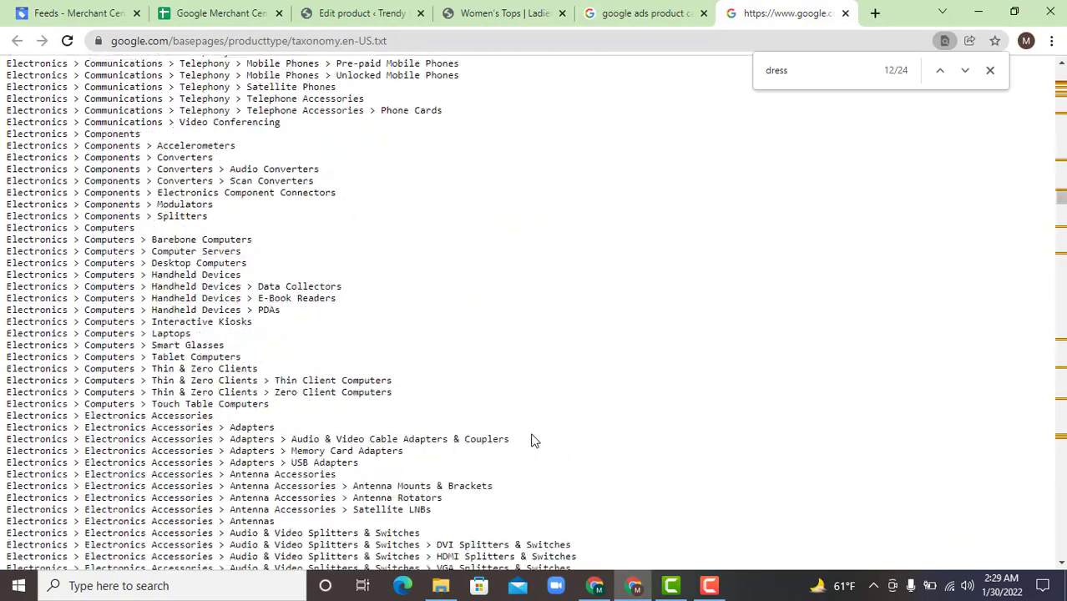
pyautogui.scroll(-18, 526, 444)
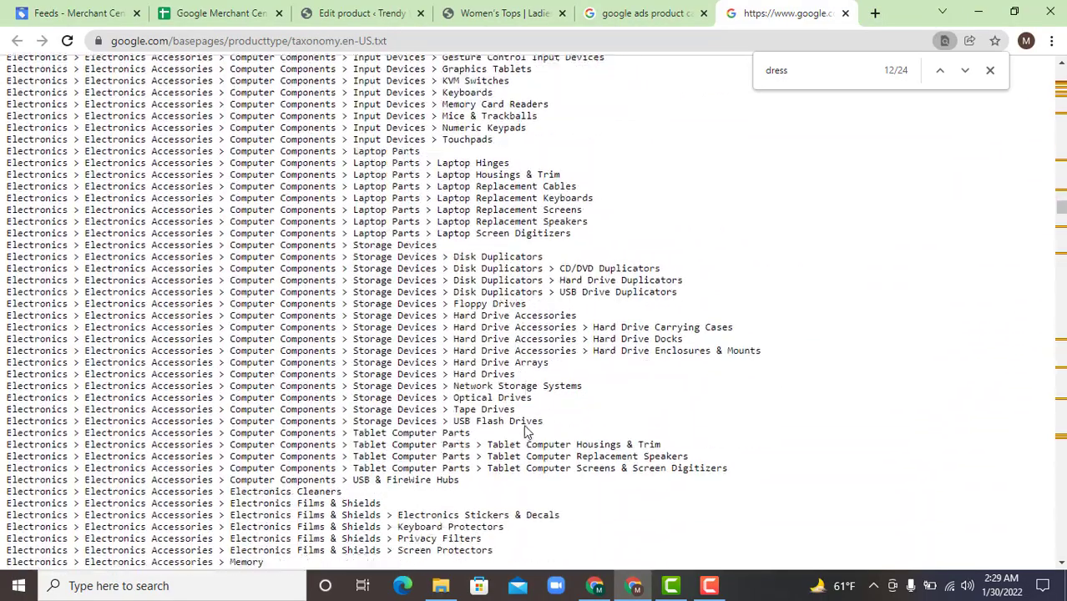
pyautogui.scroll(-20, 526, 418)
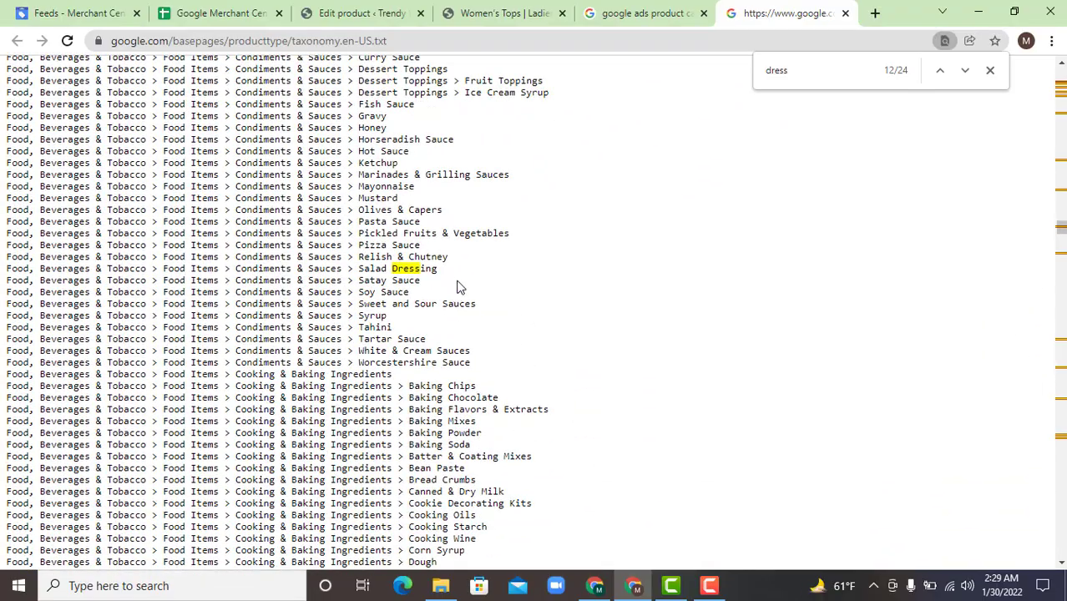
pyautogui.scroll(-20, 459, 282)
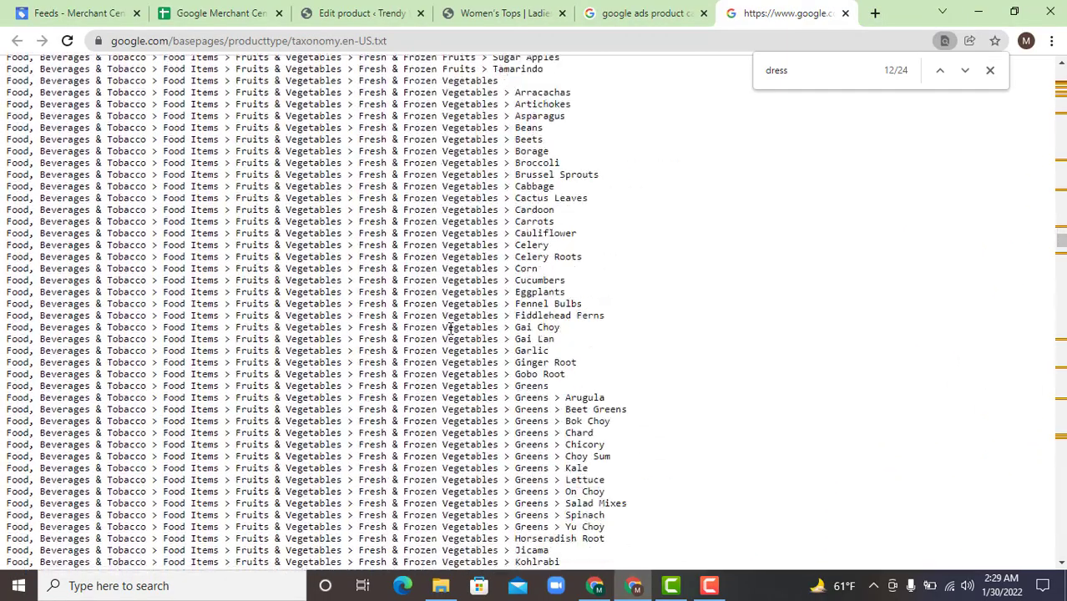
pyautogui.scroll(-3, 451, 349)
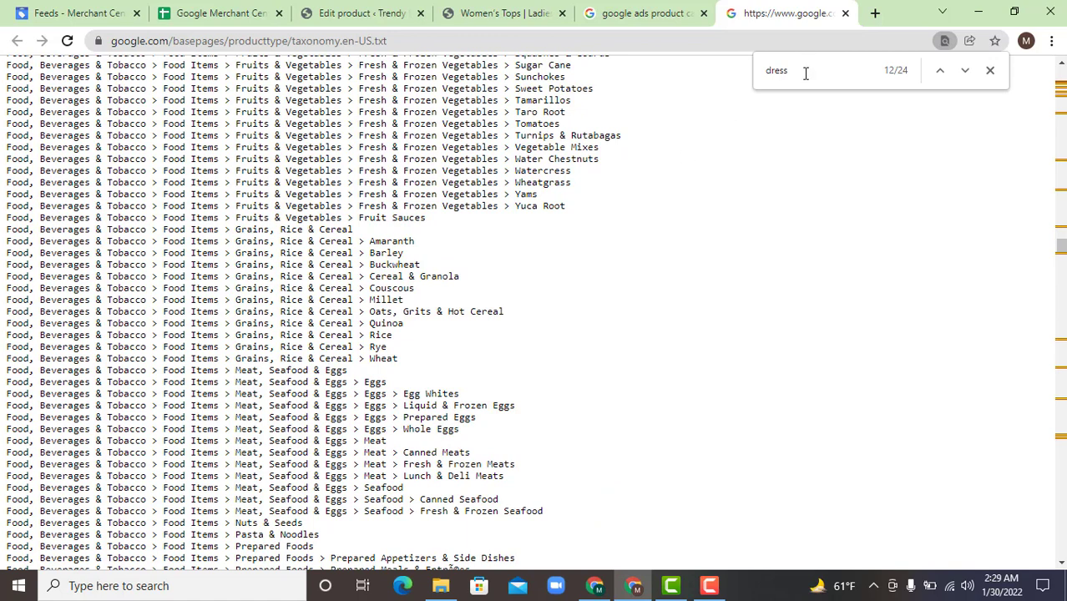
# - Search the taxonomy page for the word "clothing" instead of "dress"
pyautogui.doubleClick(766, 74)
pyautogui.write('cl')
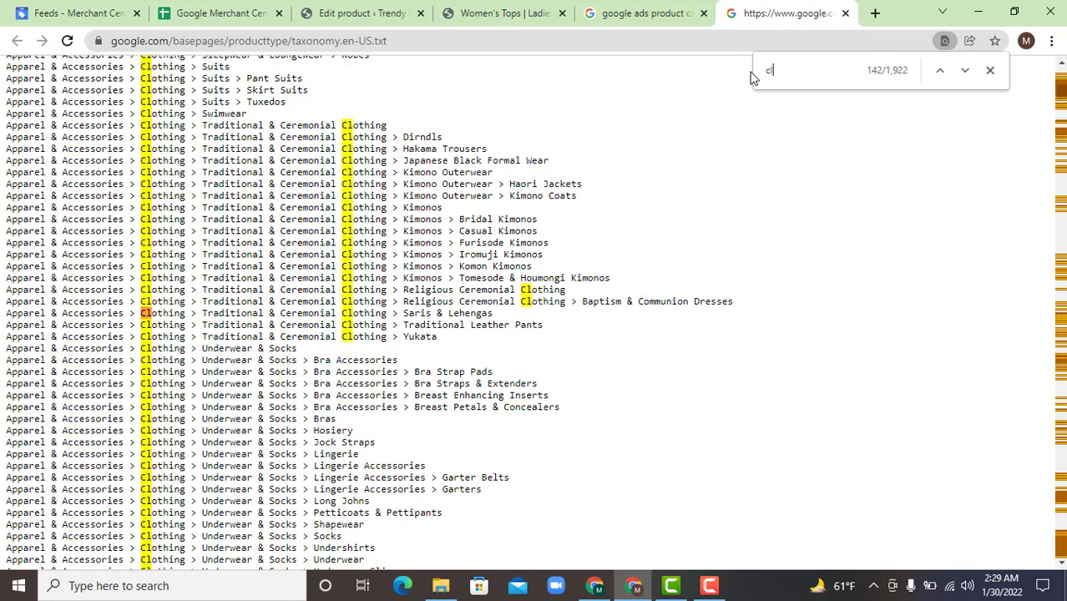
pyautogui.write('o')
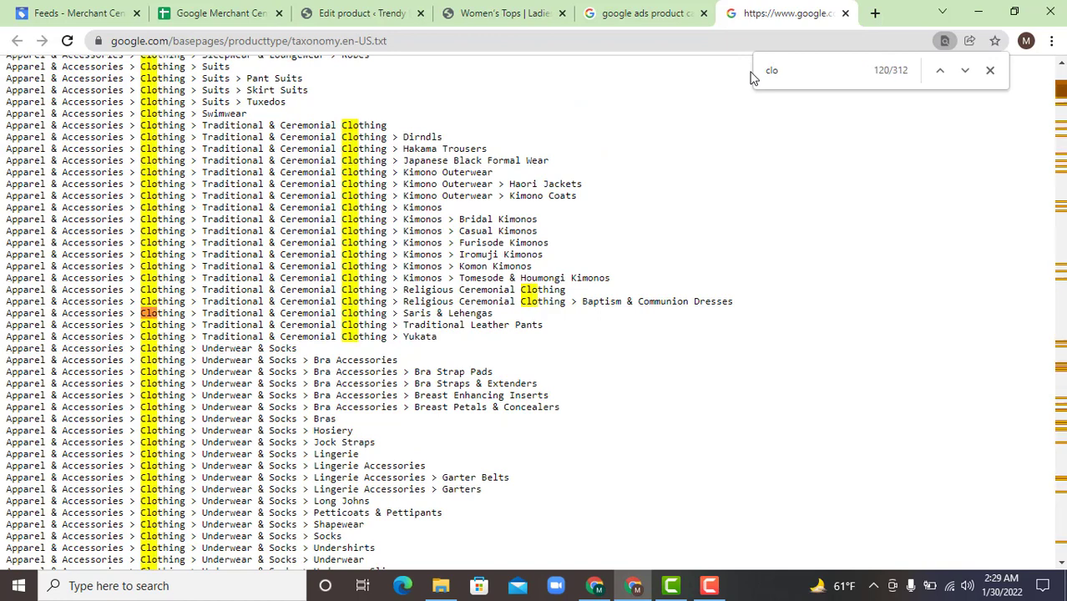
pyautogui.write('thibg')
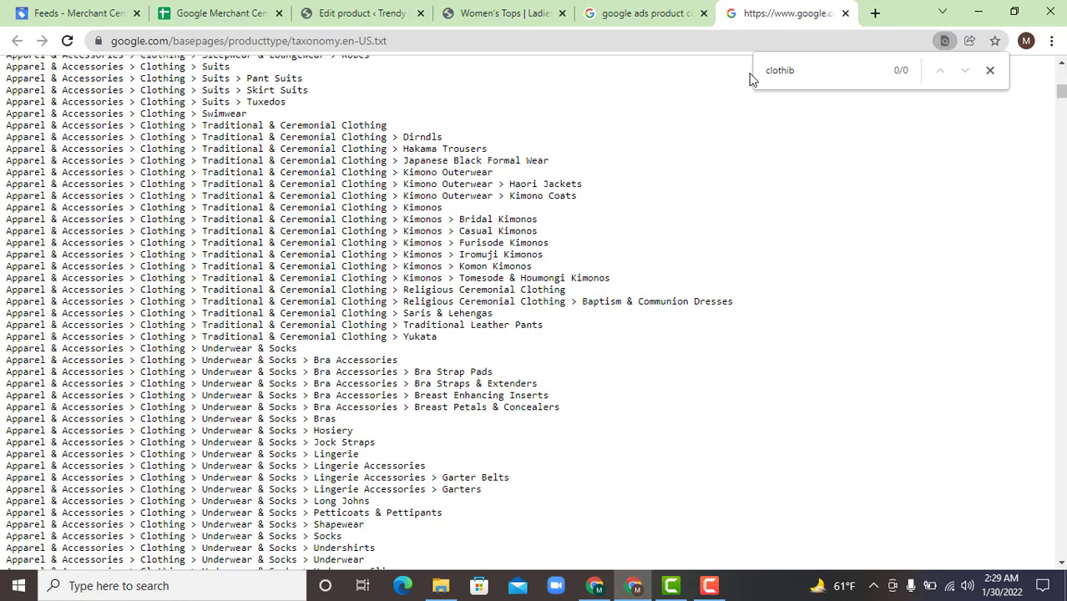
pyautogui.press('BackSpace')
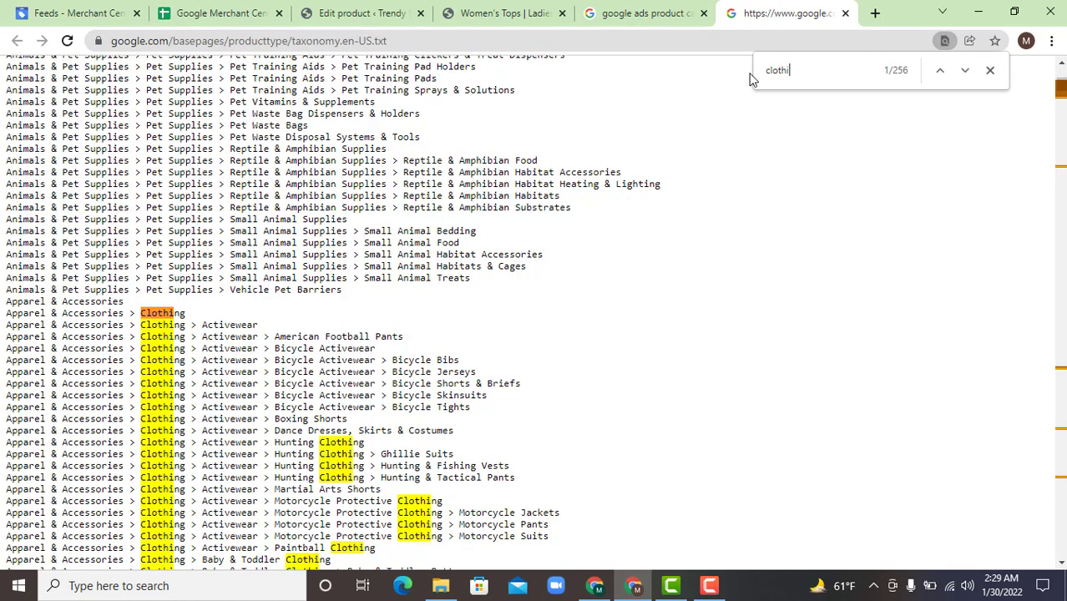
pyautogui.write('ng')
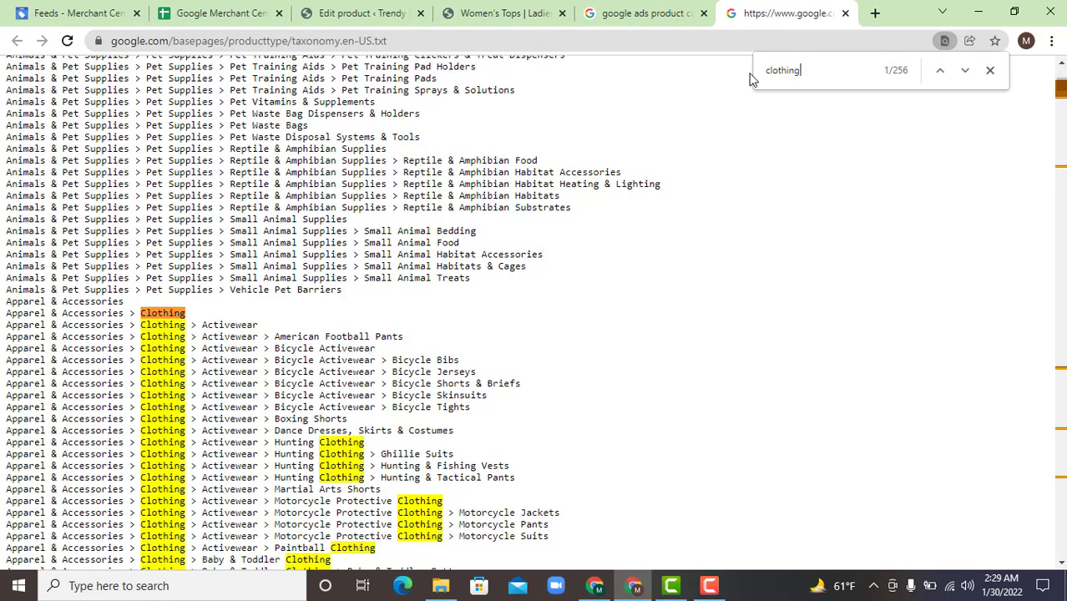
pyautogui.press('Return')
# - Copy the category "Apparel & Accessories > Clothing" from the taxonomy into the feed spreadsheet's google product category cell L2
pyautogui.moveTo(188, 317); pyautogui.dragTo(5, 315)
pyautogui.hotkey('ctrl', 'c')
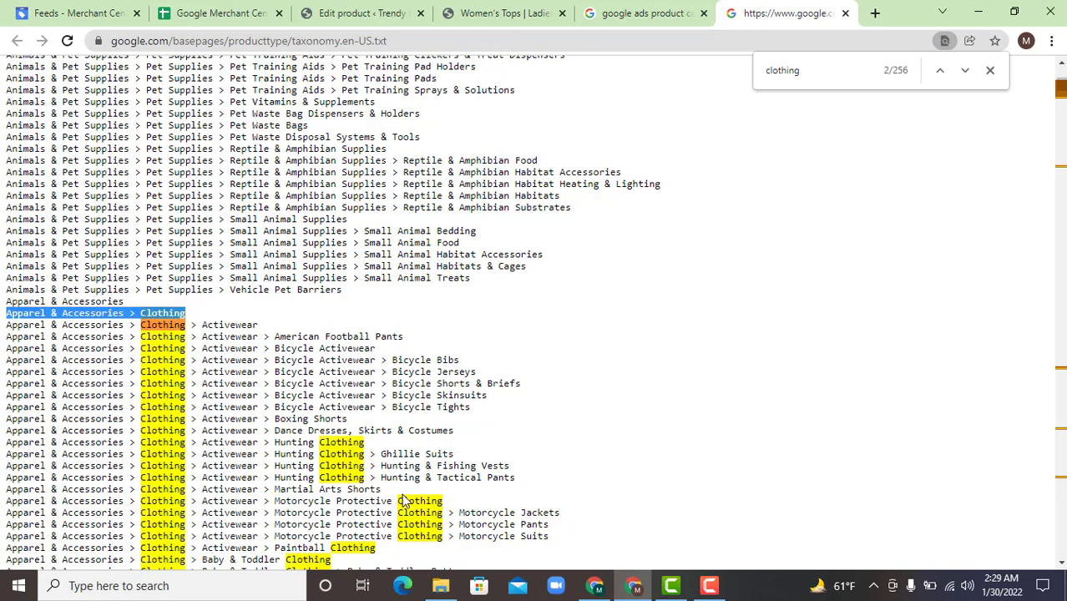
pyautogui.scroll(-2, 392, 470)
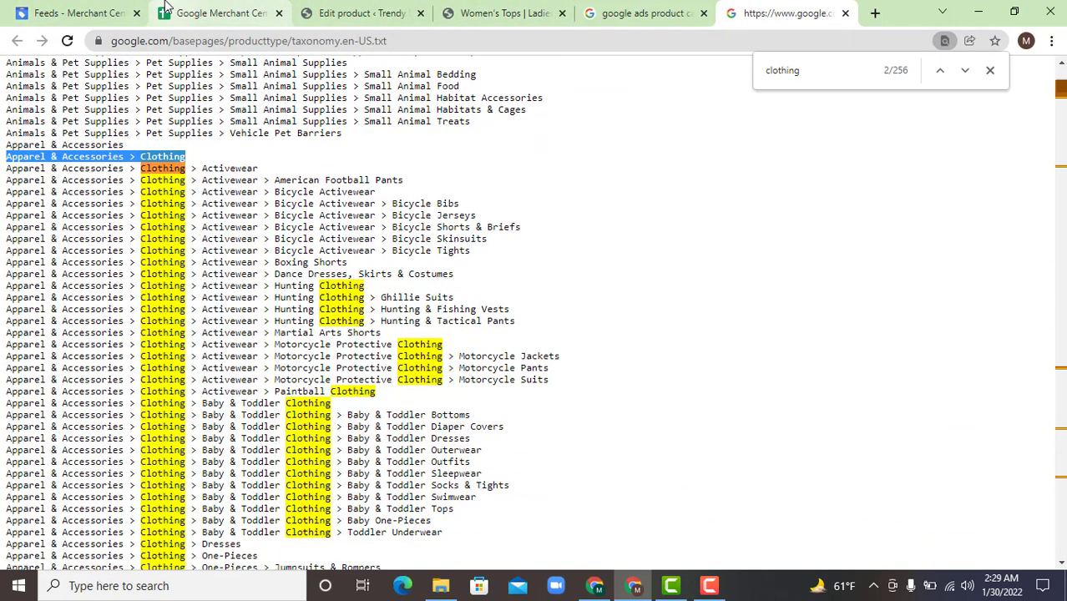
pyautogui.click(240, 6)
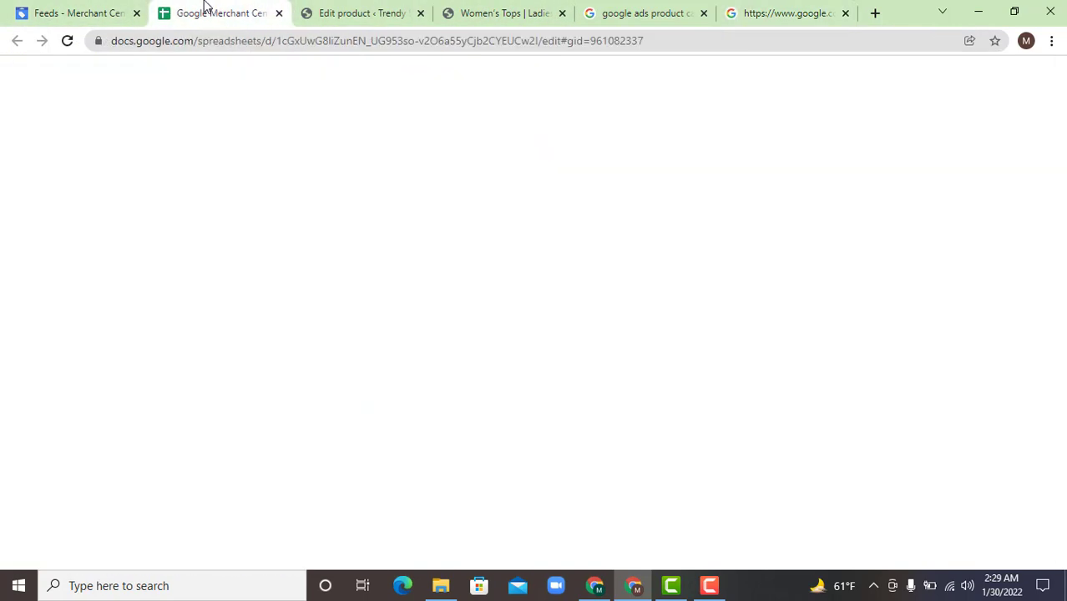
pyautogui.click(778, 206)
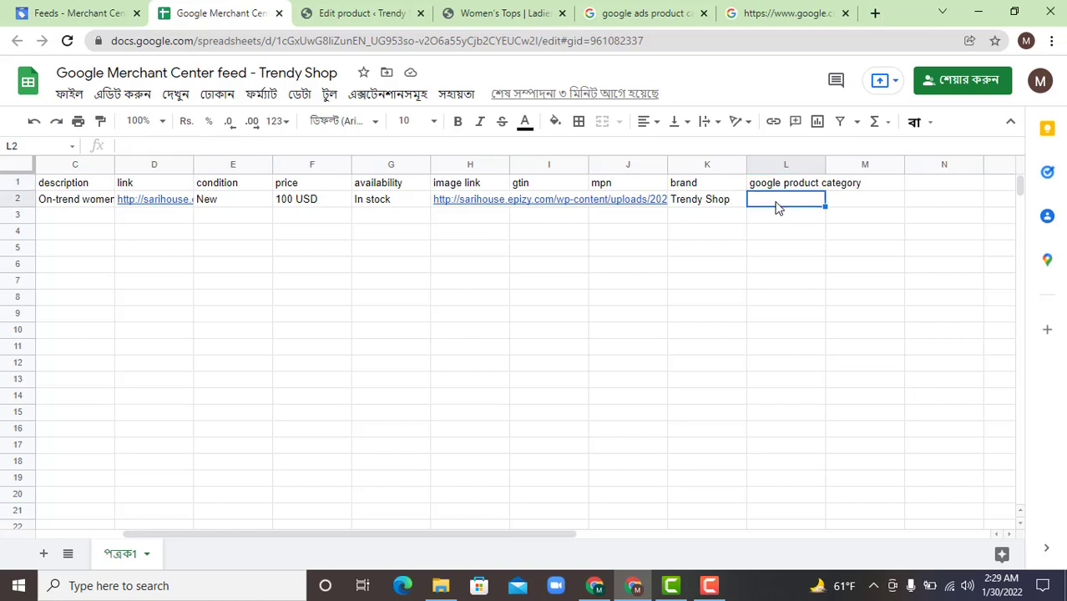
pyautogui.hotkey('ctrl', 'v')
pyautogui.click(775, 243)
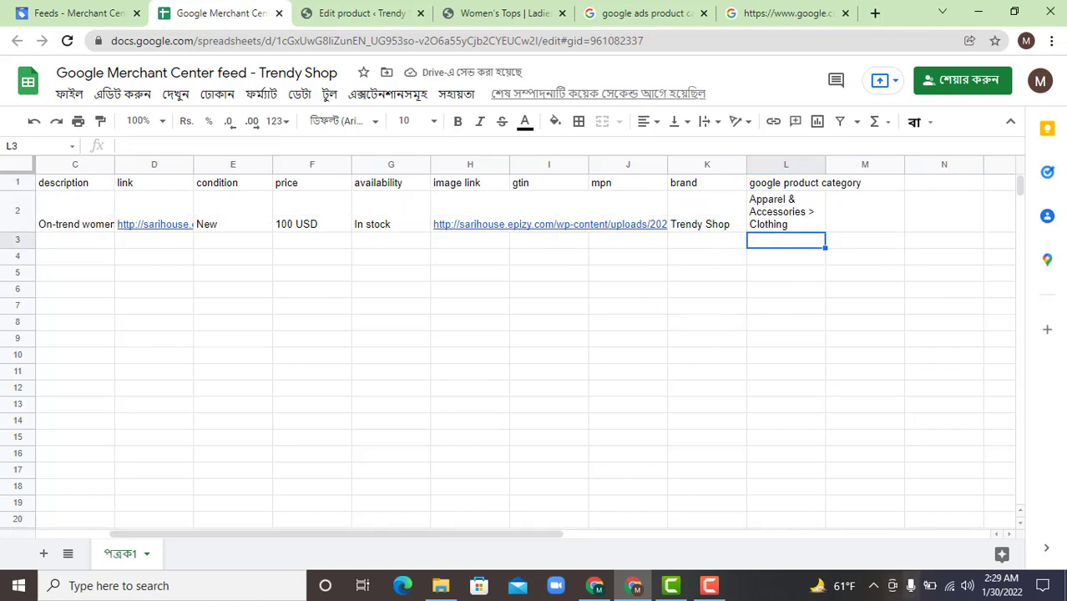
# - Check the gtin and mpn cells I2 and J2 in the product row
pyautogui.click(556, 216)
pyautogui.doubleClick(563, 211)
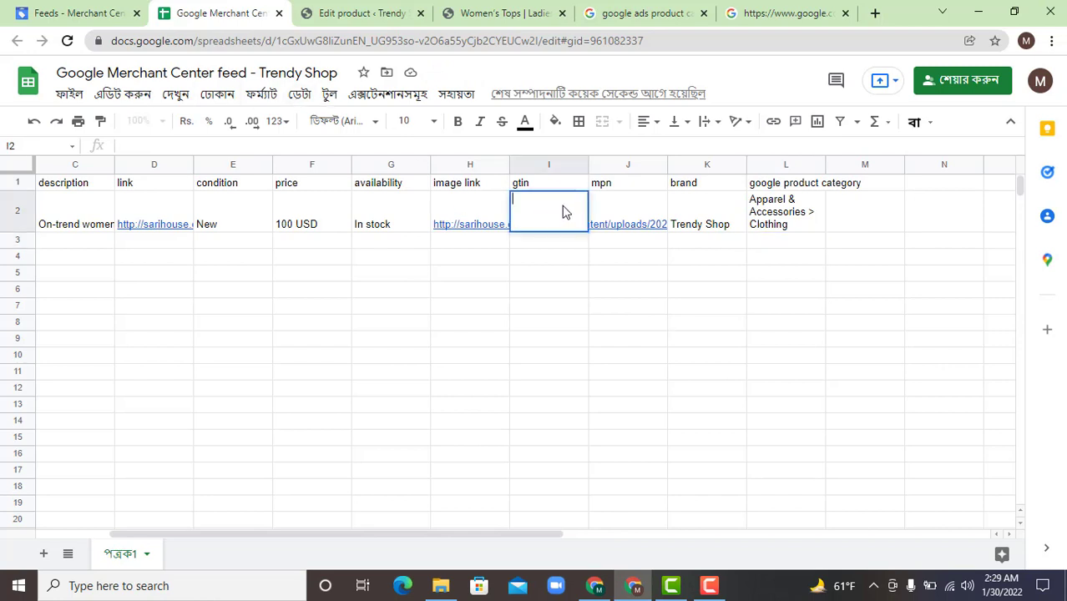
pyautogui.doubleClick(605, 208)
pyautogui.doubleClick(571, 207)
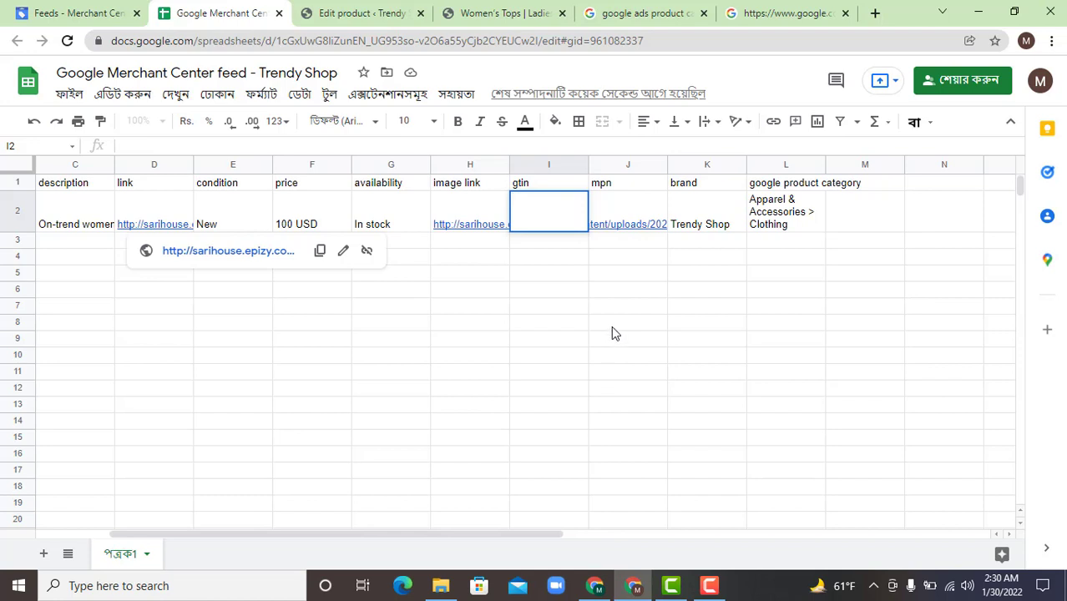
pyautogui.click(618, 290)
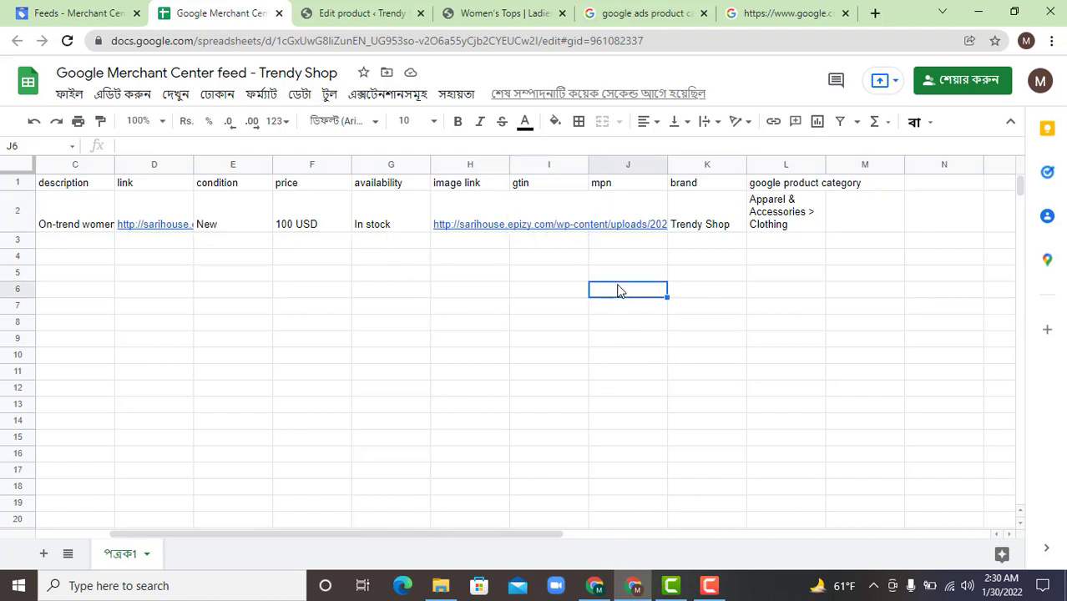
pyautogui.moveTo(568, 215); pyautogui.dragTo(606, 215)
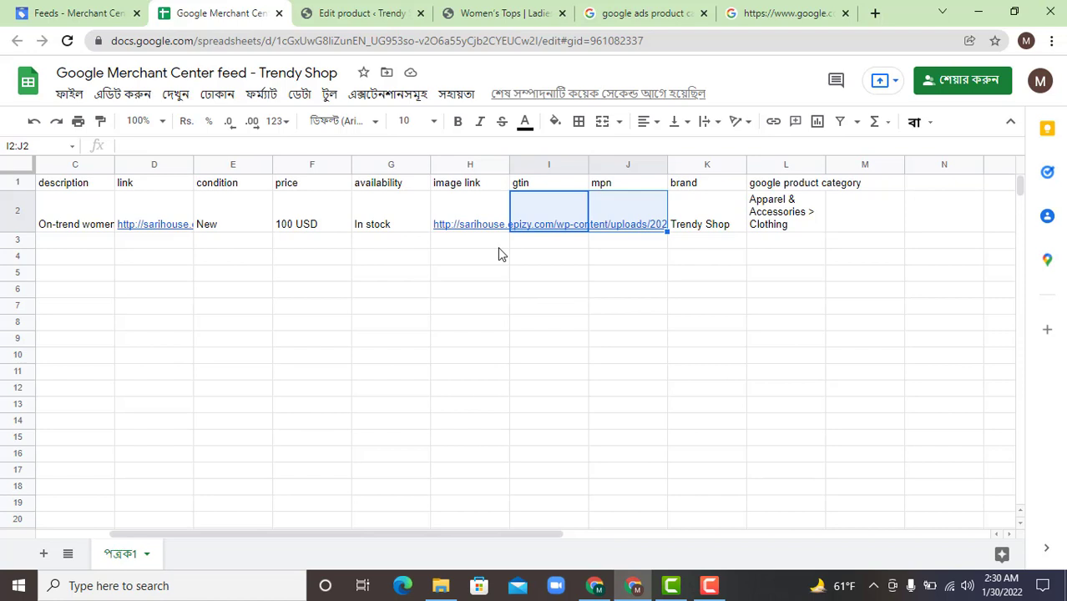
pyautogui.click(630, 259)
pyautogui.click(550, 215)
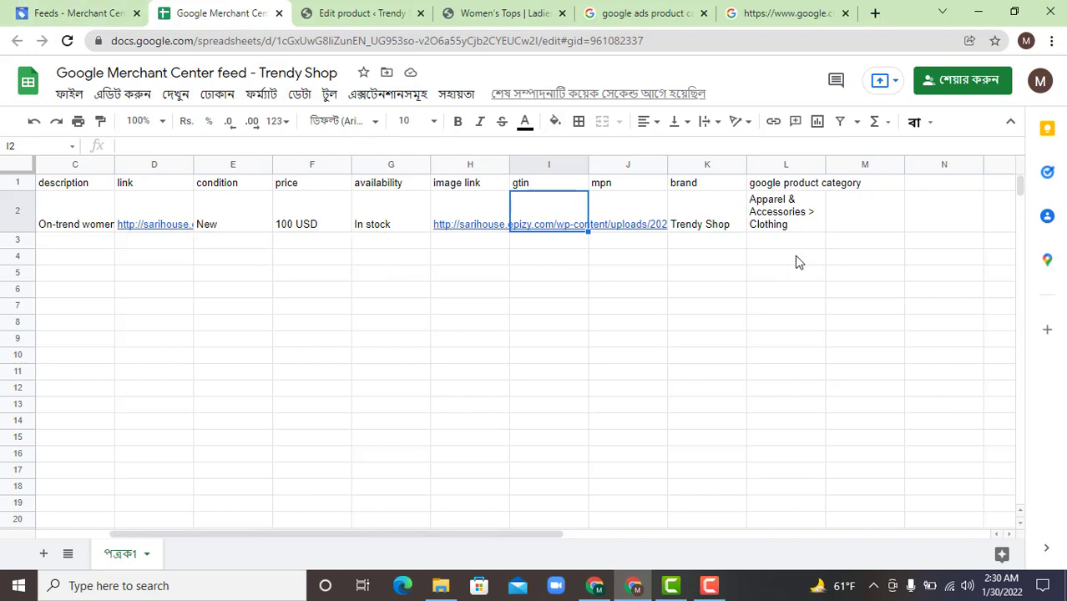
# - Add the column header "identifire exist" in cell M1, after the google product category column
pyautogui.click(868, 188)
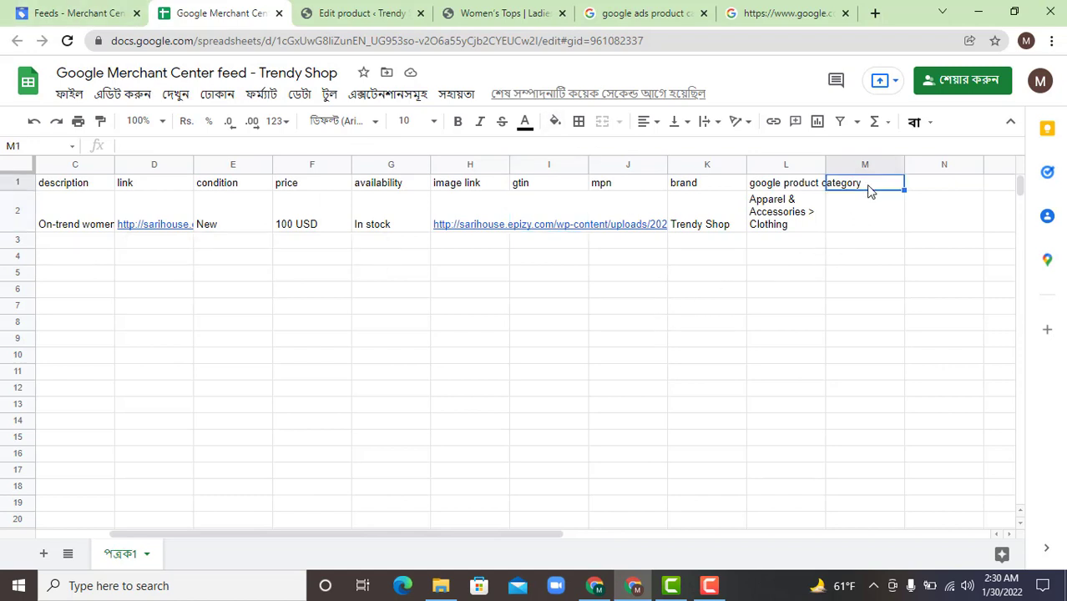
pyautogui.doubleClick(868, 184)
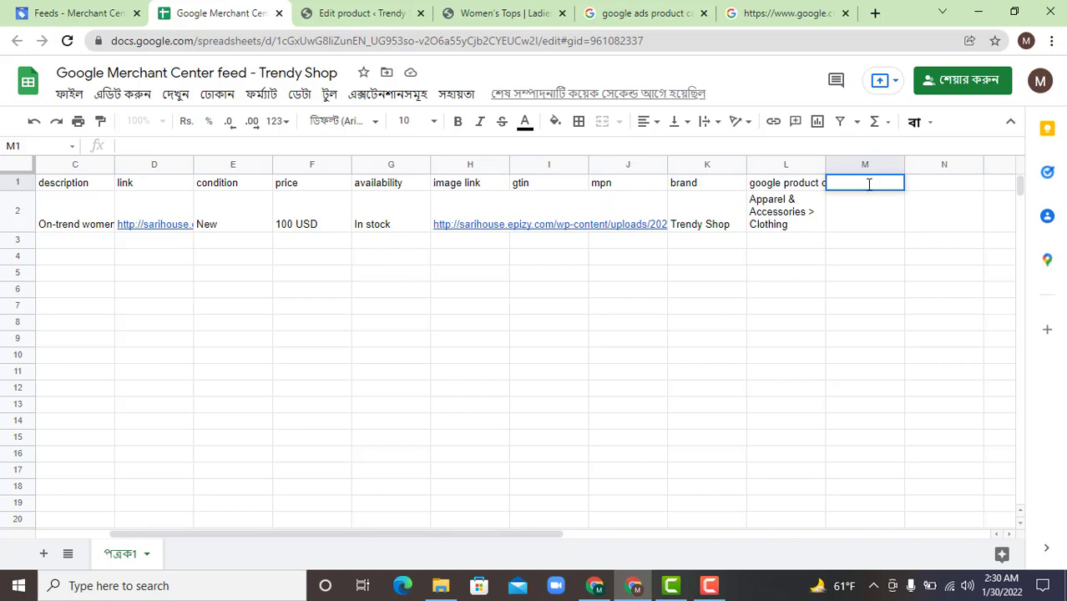
pyautogui.write('ide')
pyautogui.write('ntifire')
pyautogui.press('BackSpace')
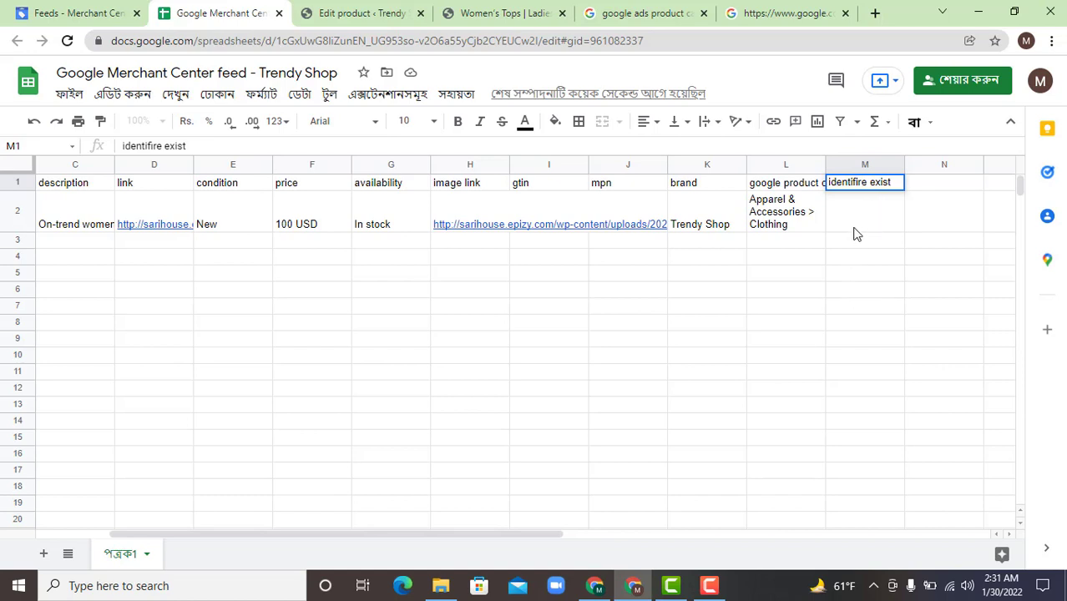
# - Enter "No" as the product's identifire exist value in cell M2
pyautogui.click(865, 218)
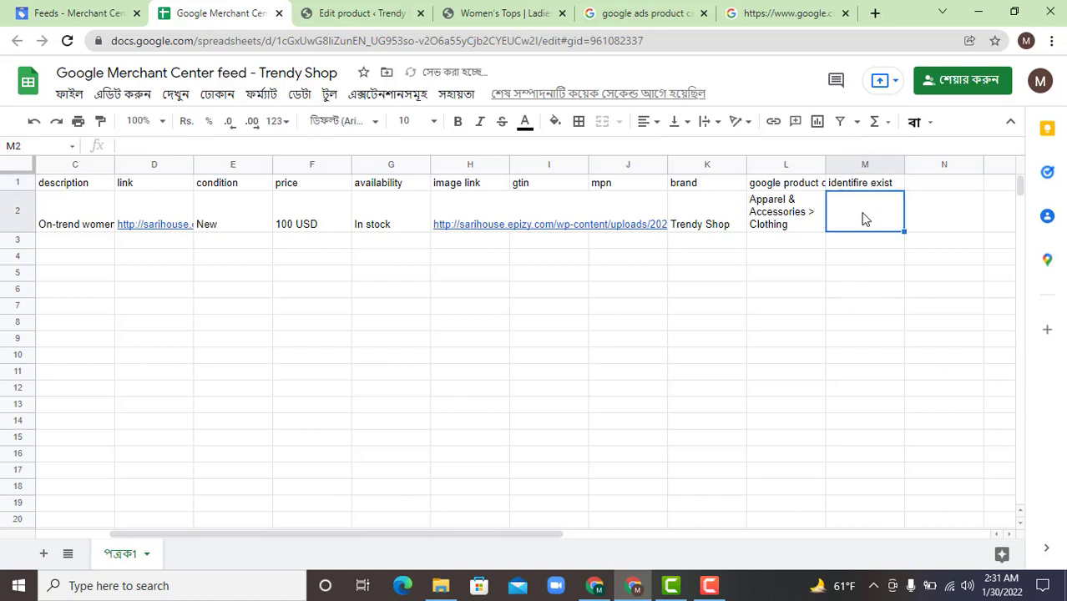
pyautogui.write('B')
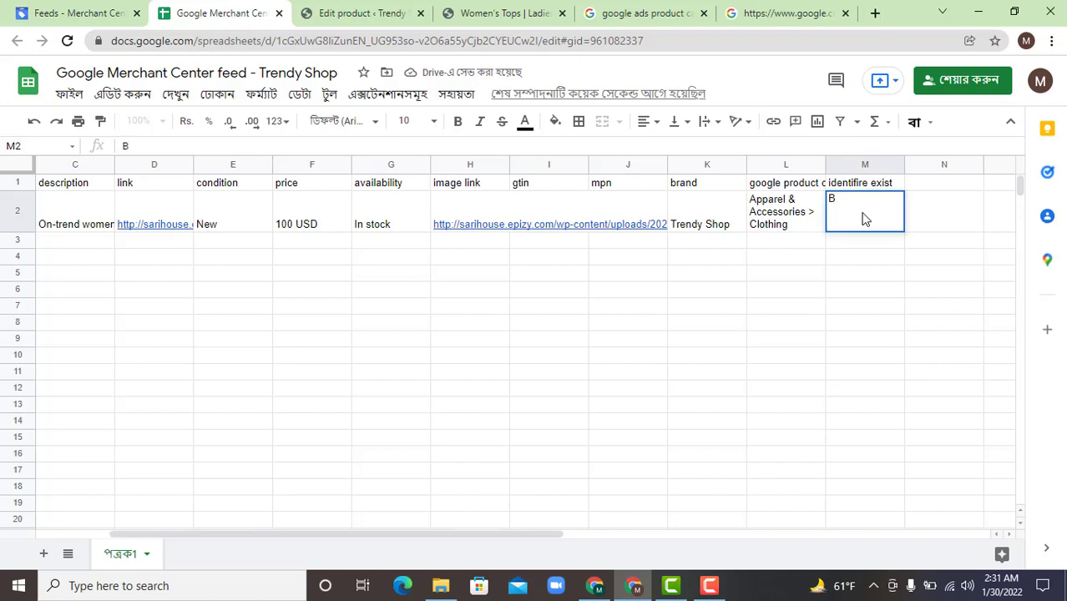
pyautogui.write('O')
pyautogui.press('BackSpace')
pyautogui.press('BackSpace')
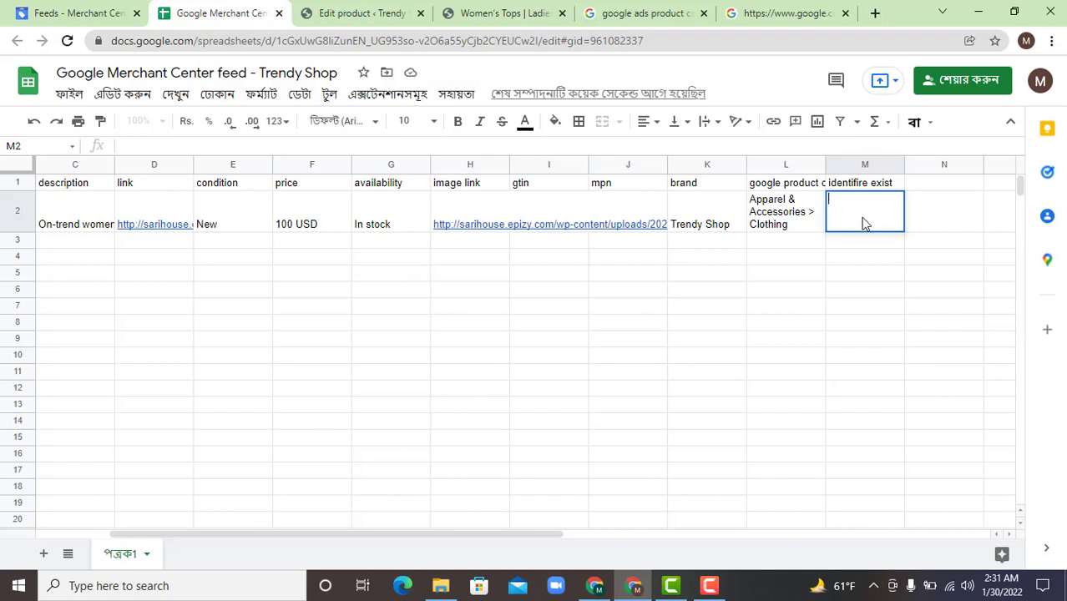
pyautogui.press('Escape')
pyautogui.write('No')
pyautogui.click(543, 223)
pyautogui.click(612, 218)
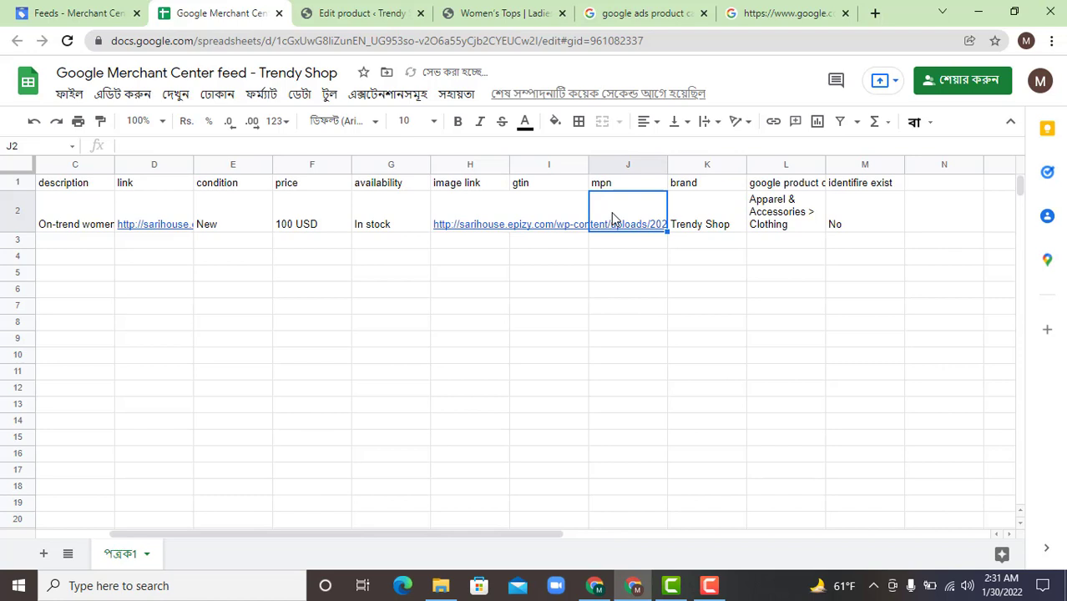
# - Review the identifire exist entry against the product's gtin and mpn cells
pyautogui.click(844, 185)
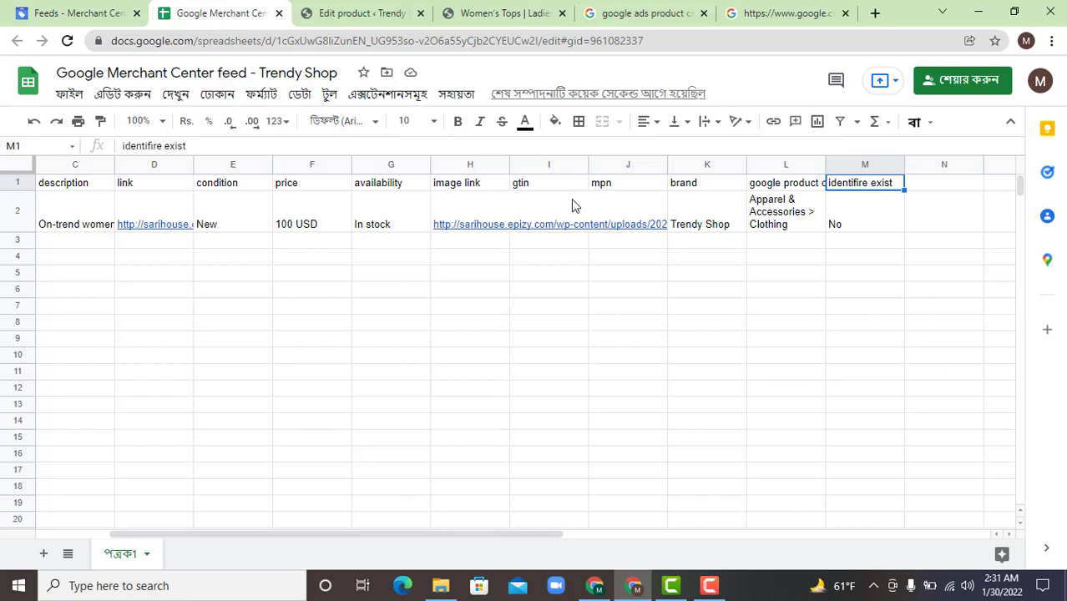
pyautogui.moveTo(573, 209); pyautogui.dragTo(627, 214)
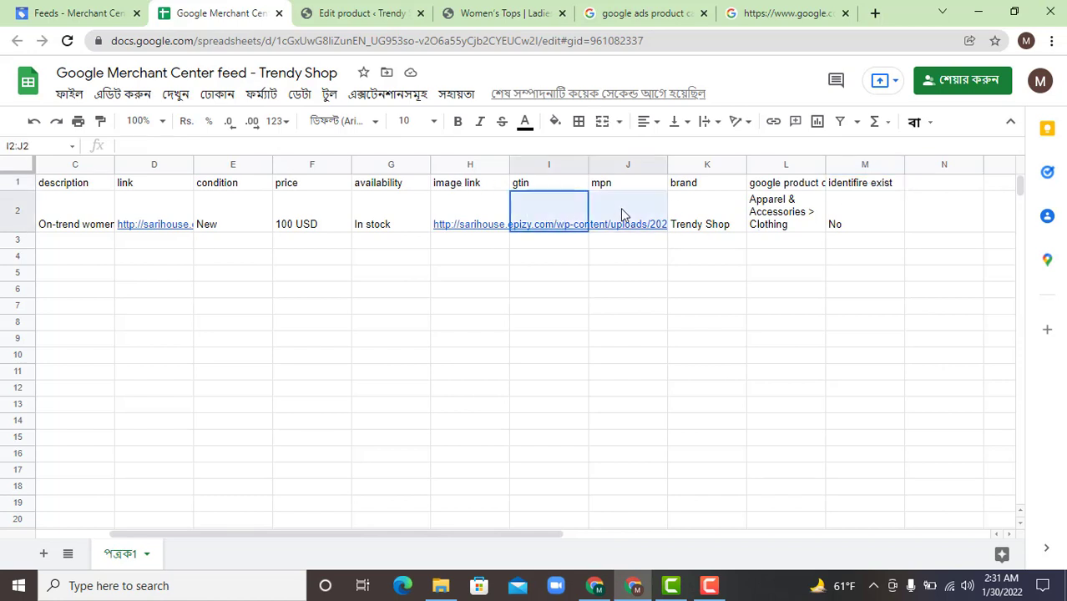
pyautogui.click(860, 211)
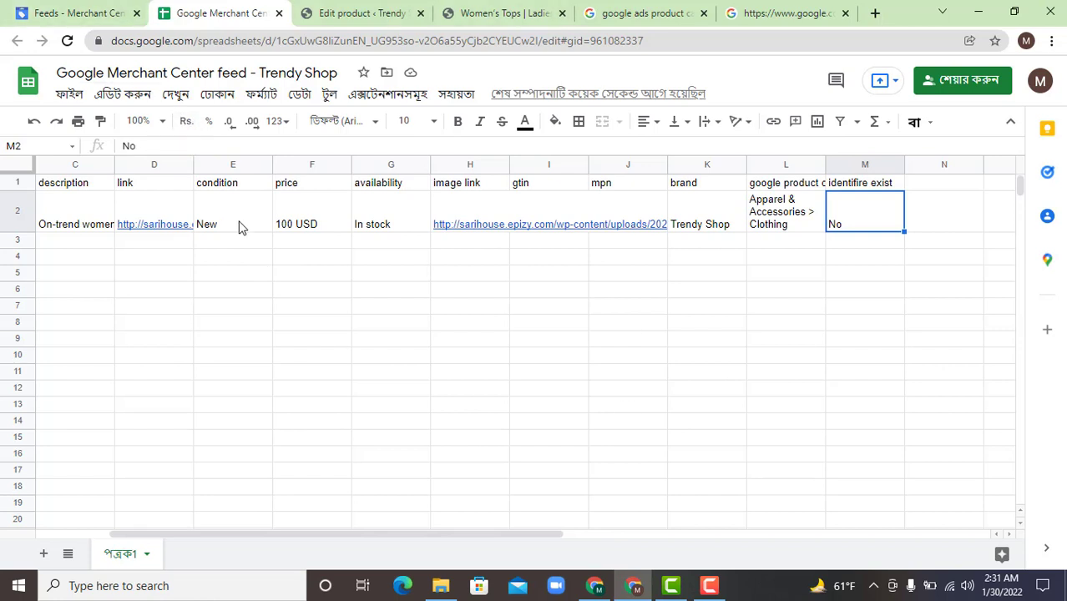
pyautogui.moveTo(802, 283); pyautogui.dragTo(801, 279)
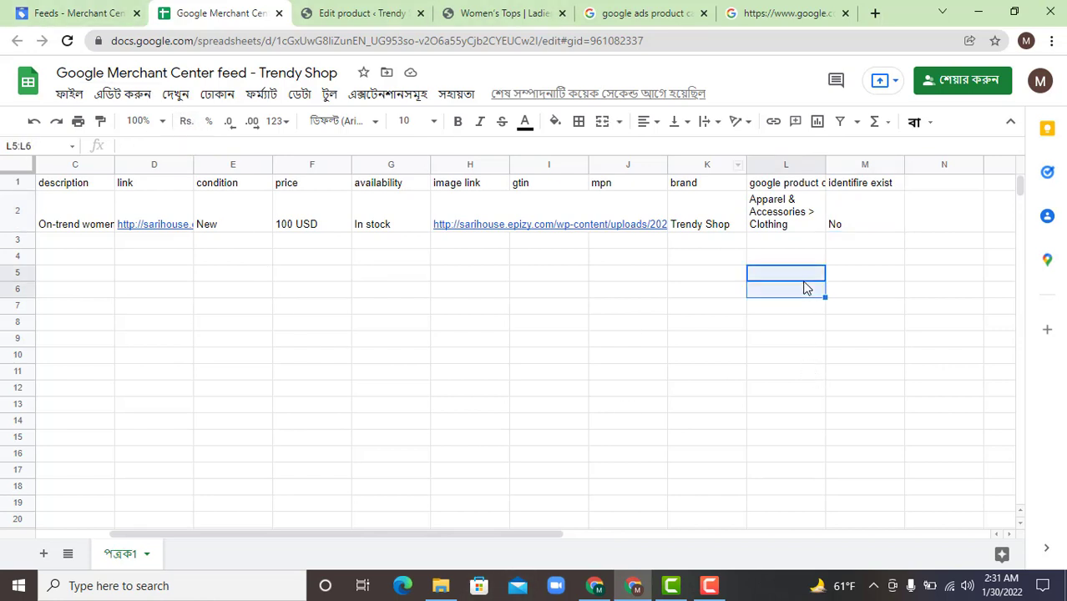
pyautogui.click(856, 205)
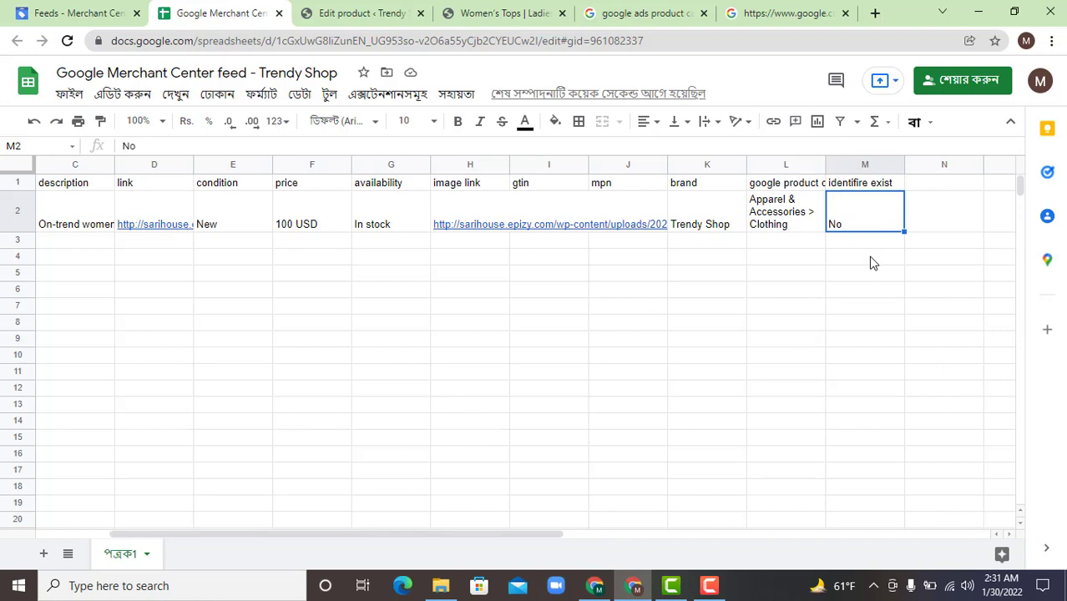
pyautogui.click(550, 209)
pyautogui.click(606, 205)
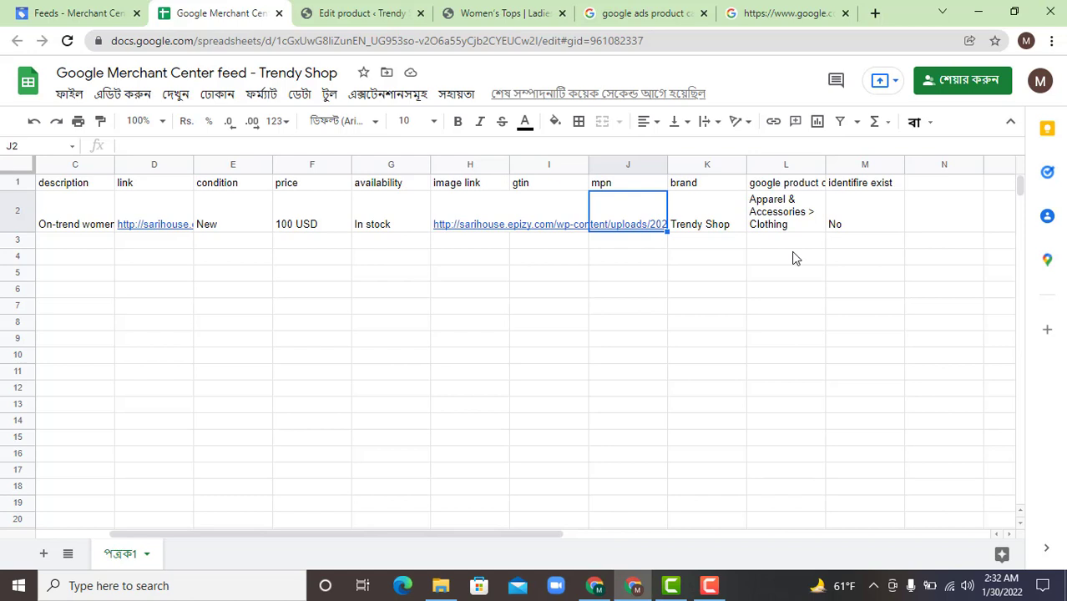
pyautogui.click(866, 225)
pyautogui.click(854, 188)
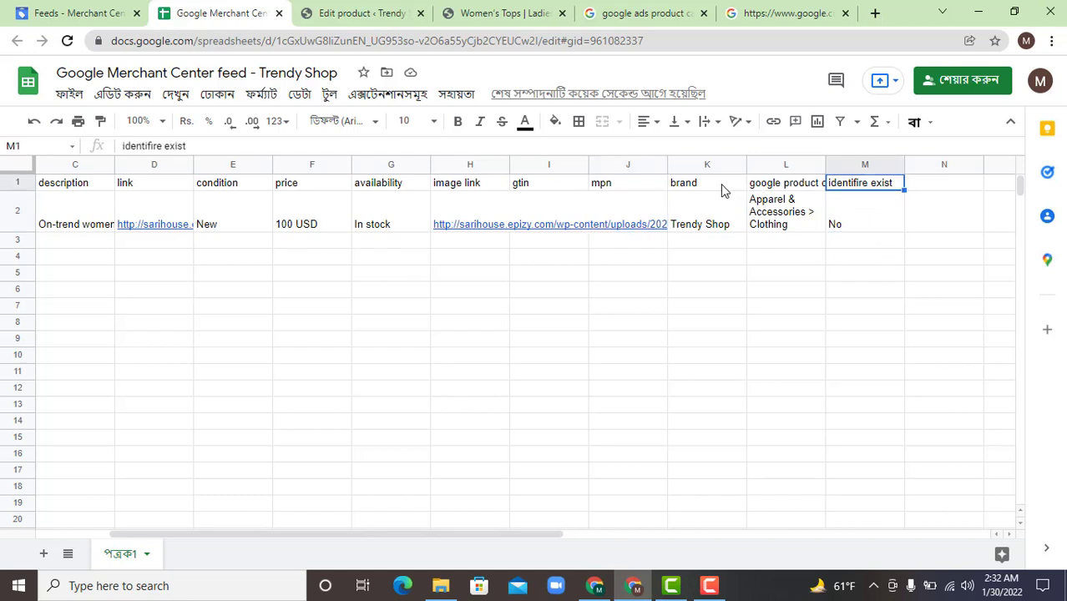
# - Review the feed's header row from description through identifire exist
pyautogui.click(722, 190)
pyautogui.click(635, 189)
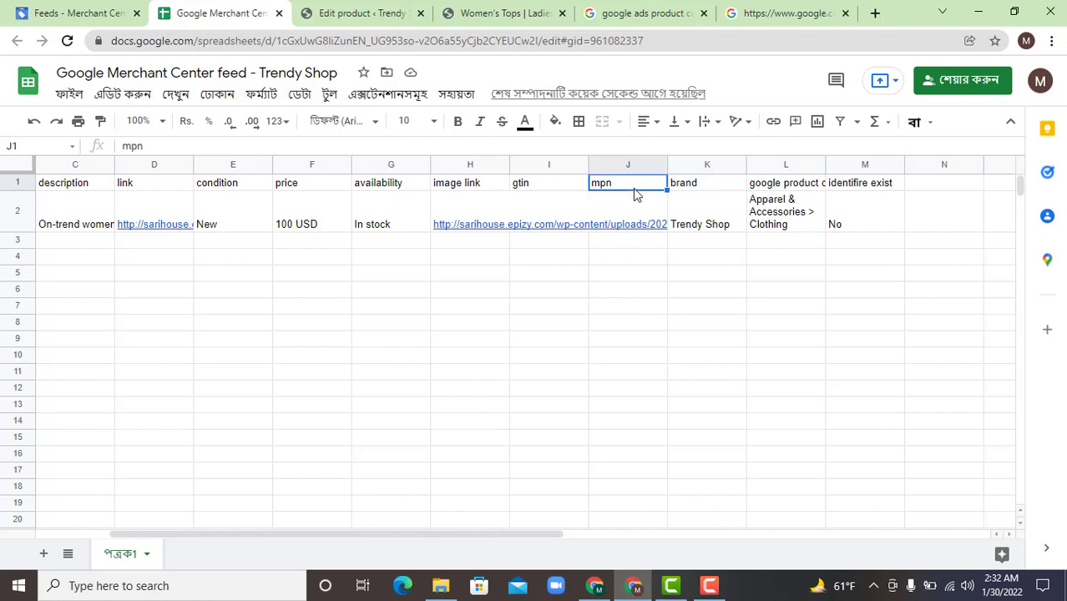
pyautogui.click(536, 179)
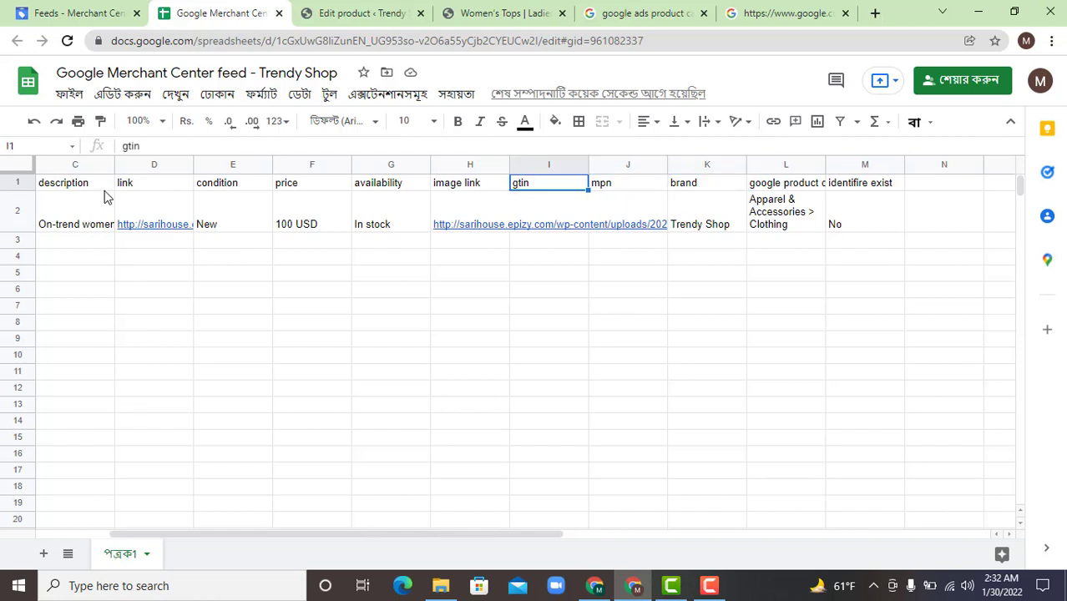
pyautogui.click(130, 185)
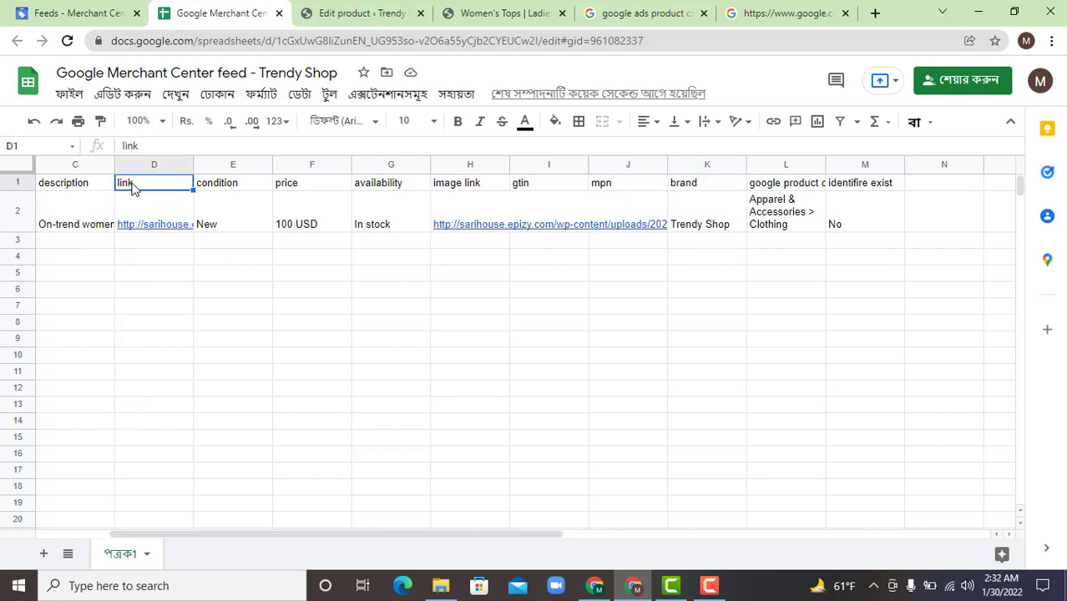
pyautogui.moveTo(67, 185); pyautogui.dragTo(866, 194)
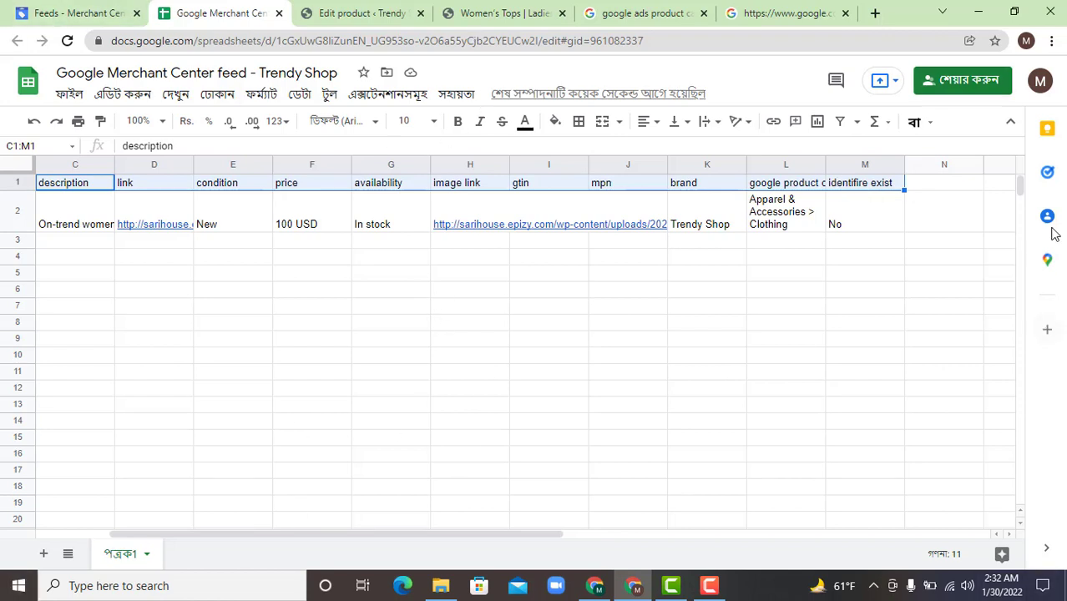
pyautogui.click(867, 184)
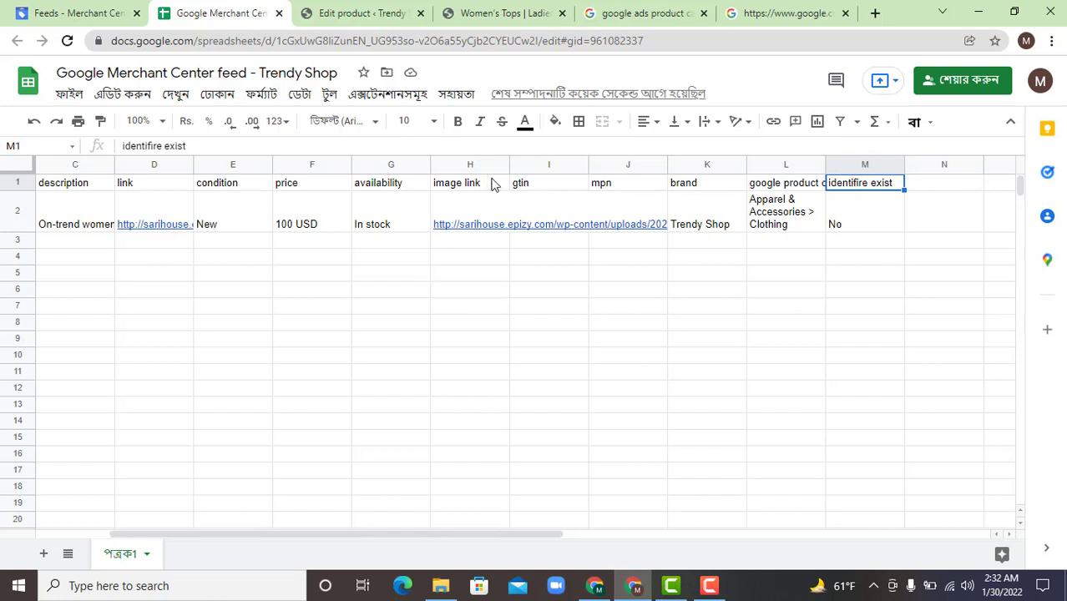
pyautogui.click(166, 186)
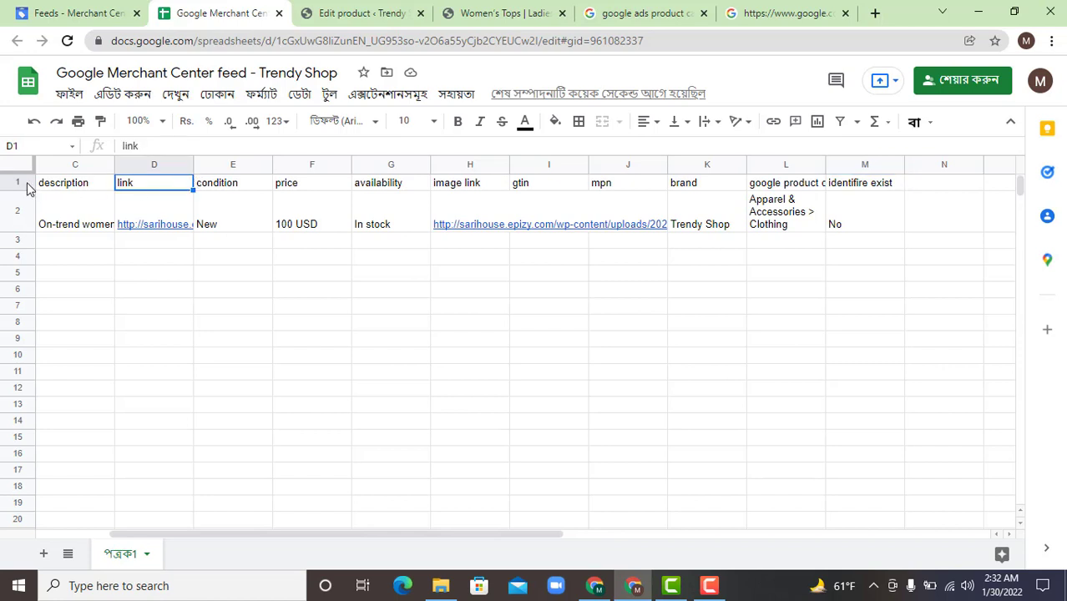
pyautogui.click(70, 187)
pyautogui.click(250, 185)
pyautogui.click(304, 185)
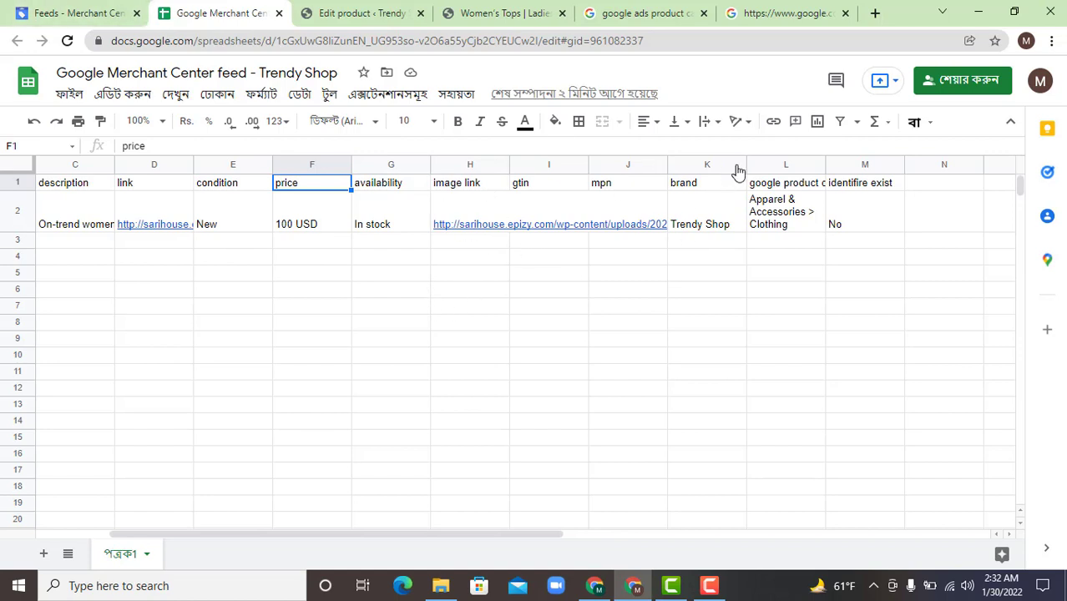
# - View the "Women's Tops | Ladies Going Out" product page in the store and return to the feed spreadsheet
pyautogui.click(939, 183)
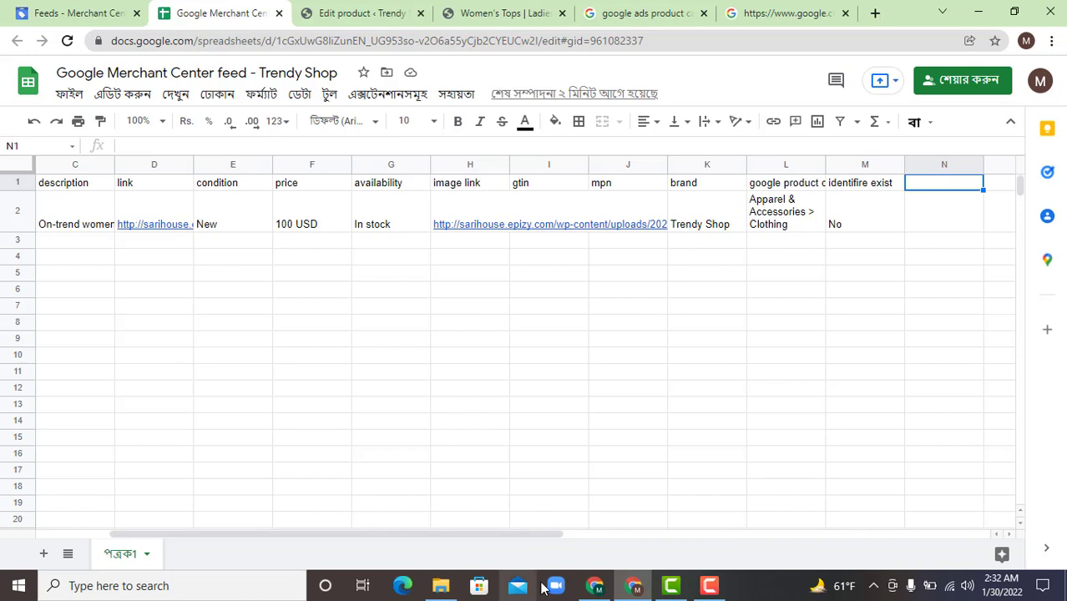
pyautogui.moveTo(515, 541); pyautogui.dragTo(631, 531)
pyautogui.click(700, 258)
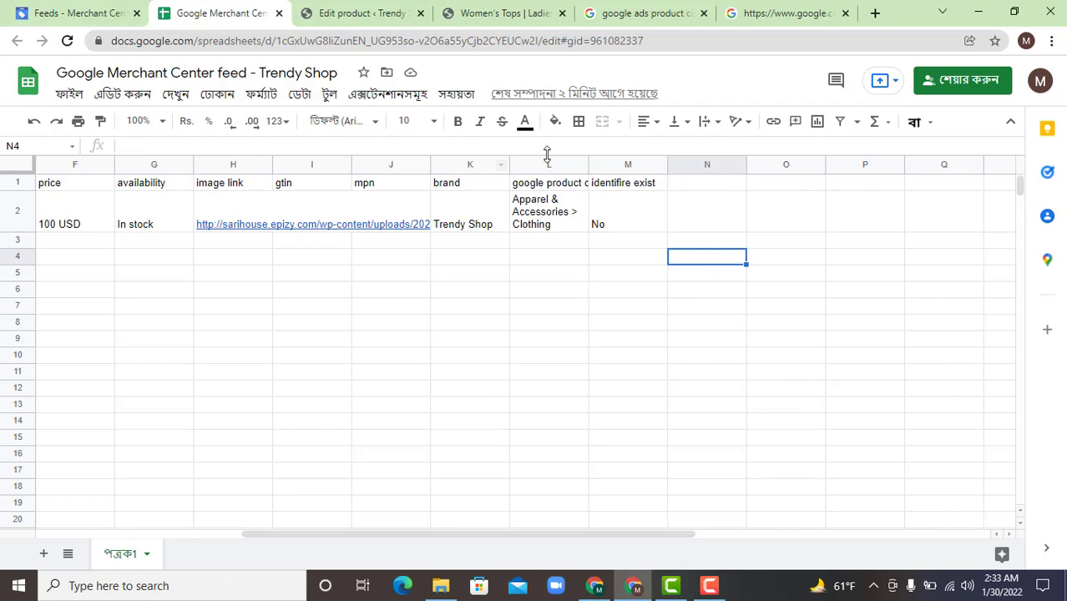
pyautogui.click(494, 12)
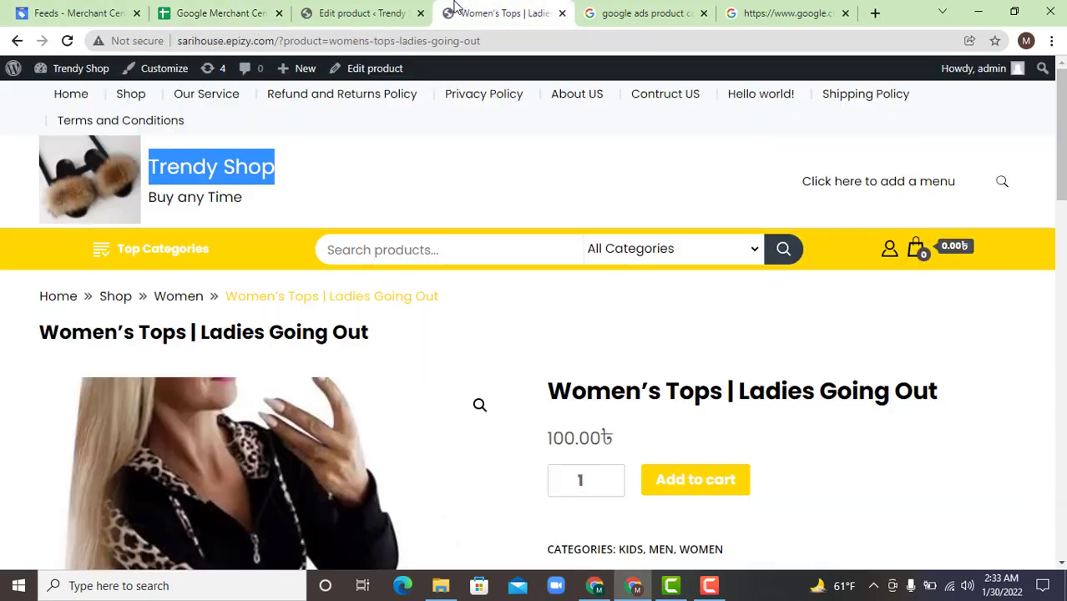
pyautogui.scroll(-2, 317, 451)
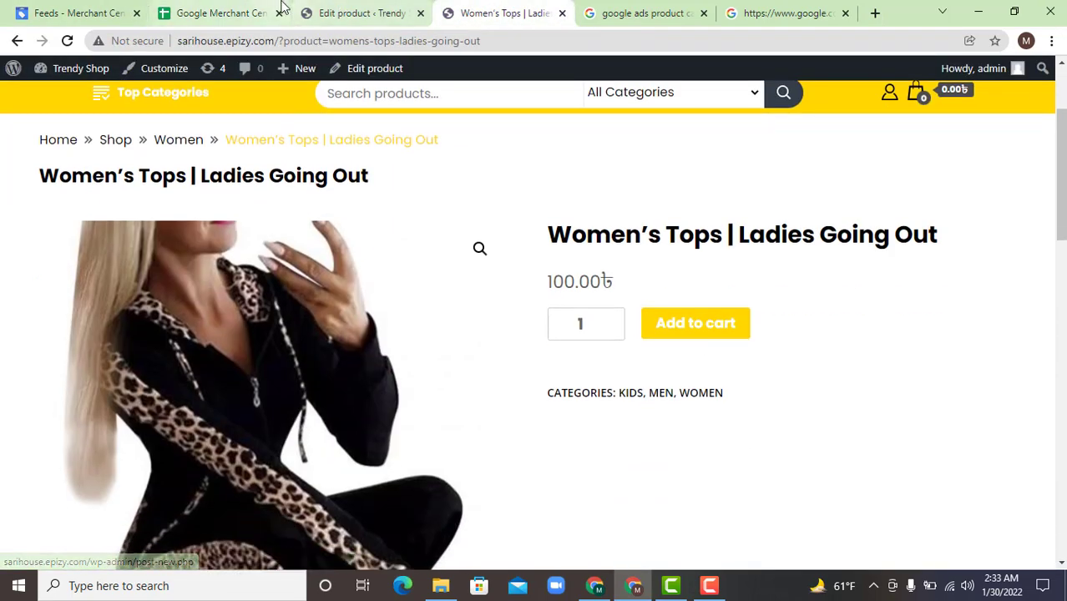
pyautogui.click(185, 10)
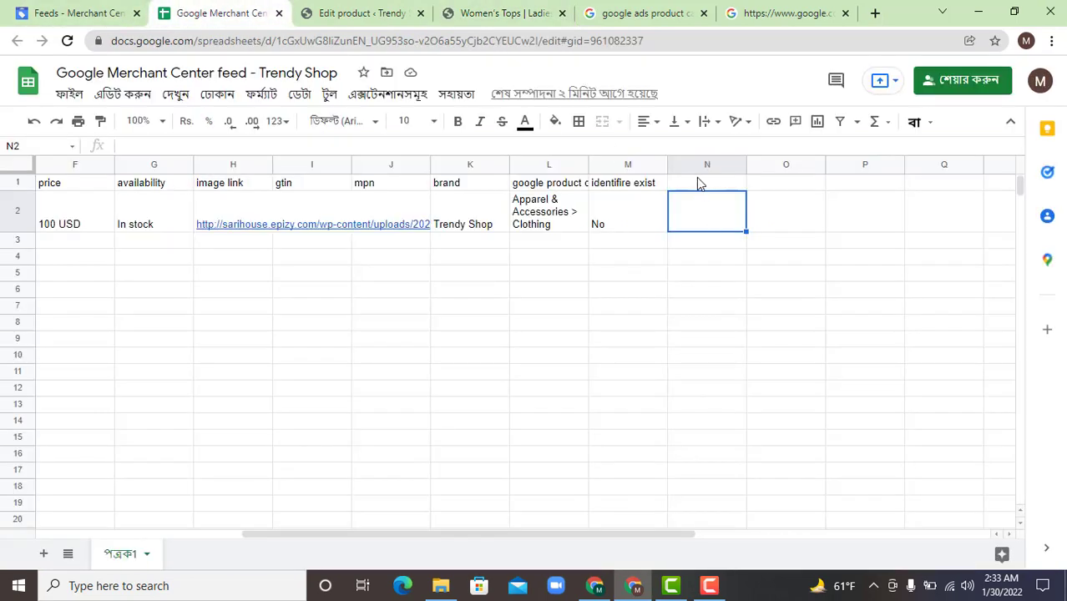
pyautogui.click(697, 178)
pyautogui.click(709, 219)
pyautogui.click(769, 185)
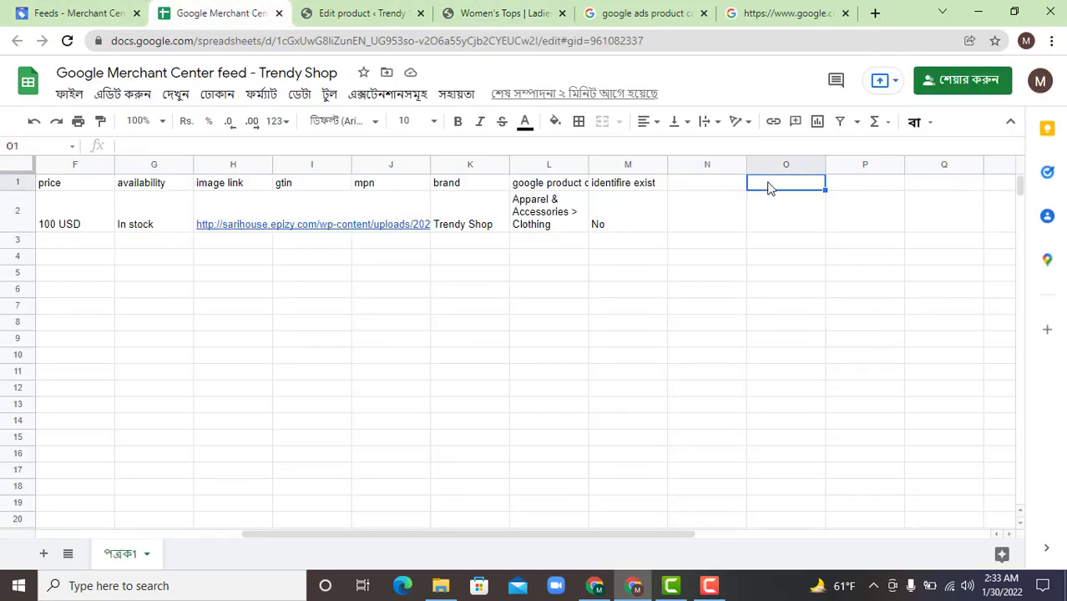
pyautogui.click(771, 224)
pyautogui.click(878, 187)
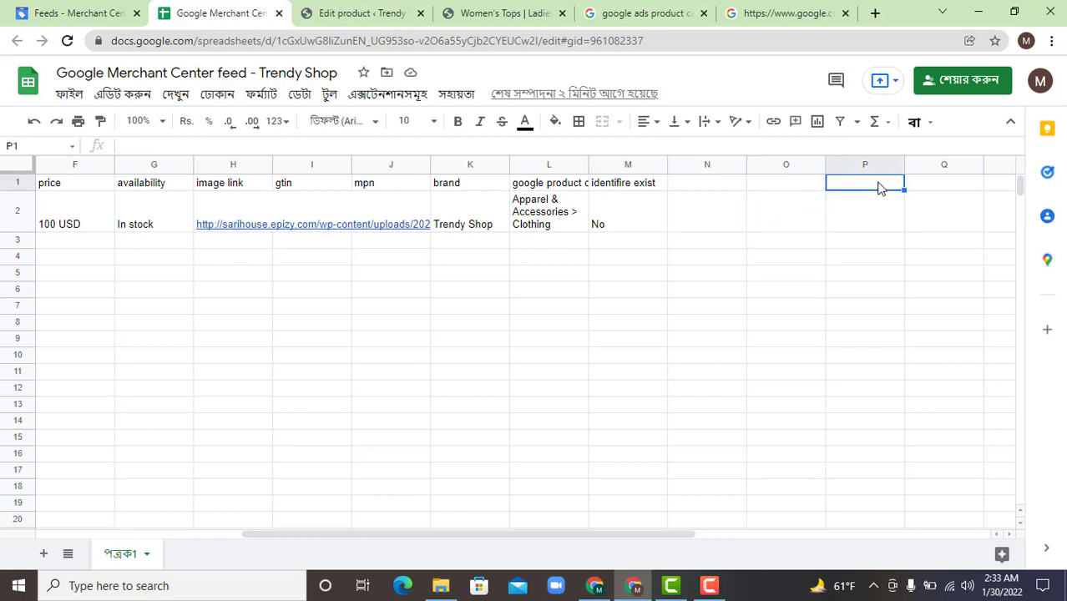
pyautogui.click(855, 227)
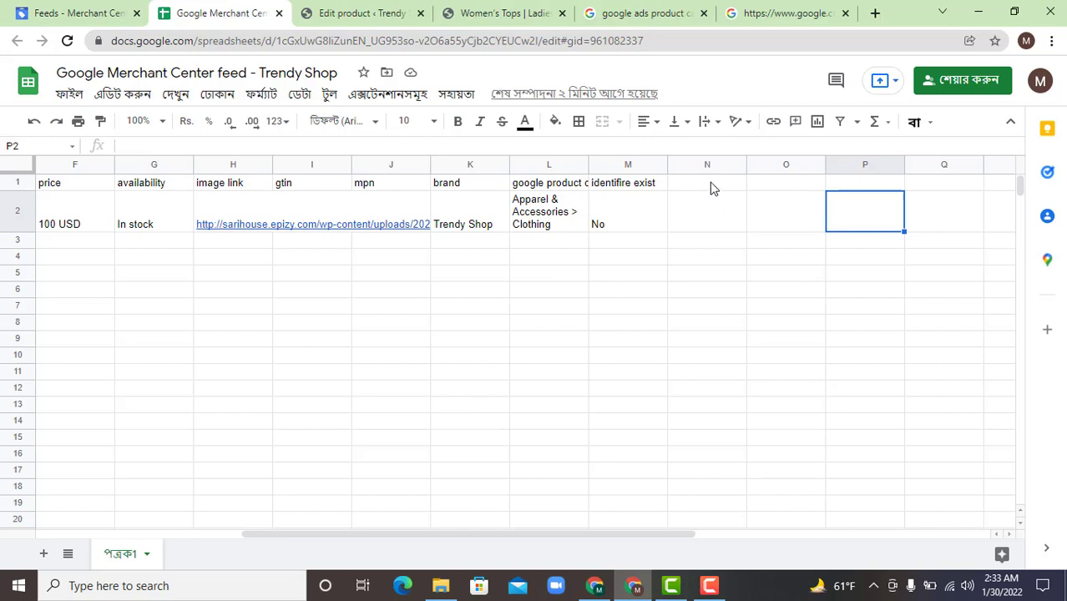
pyautogui.click(735, 186)
pyautogui.click(767, 186)
pyautogui.click(892, 182)
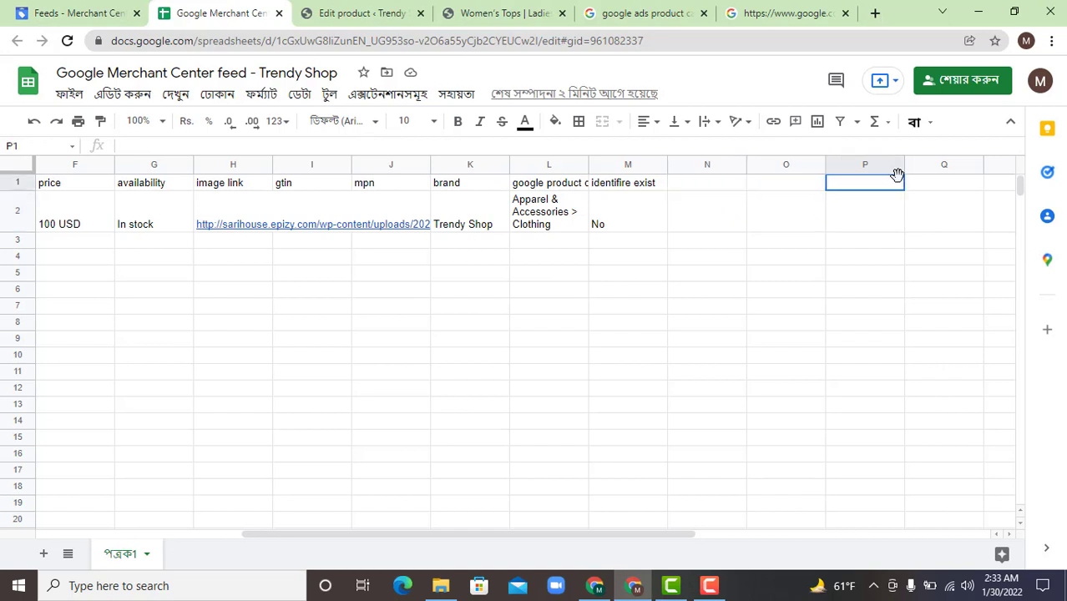
# - Review the feed spreadsheet's columns from id onward and select the empty product rows in A3:H6
pyautogui.click(963, 195)
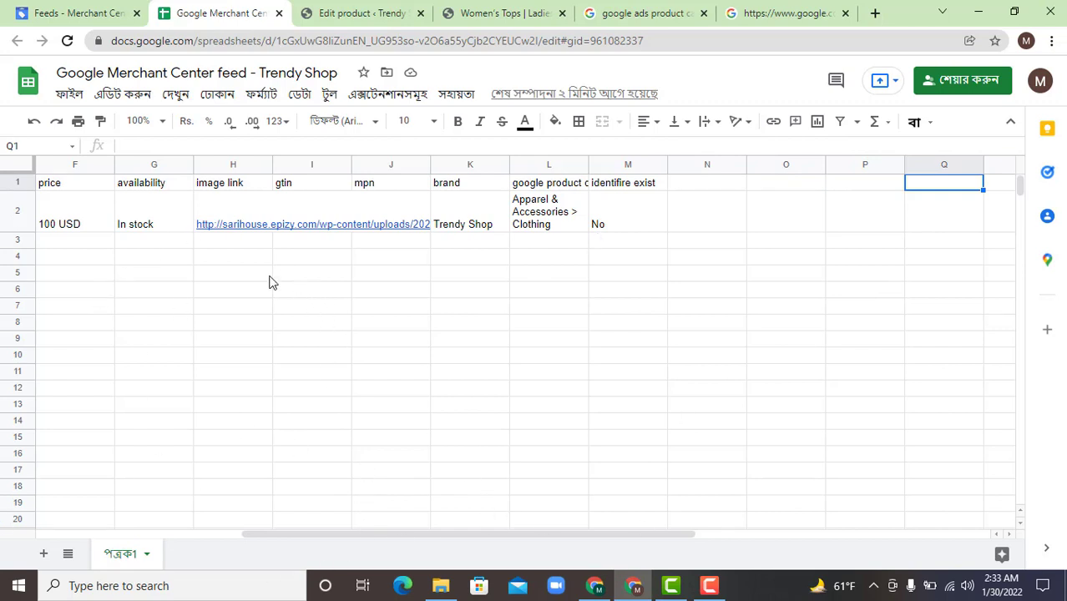
pyautogui.moveTo(505, 539); pyautogui.dragTo(281, 528)
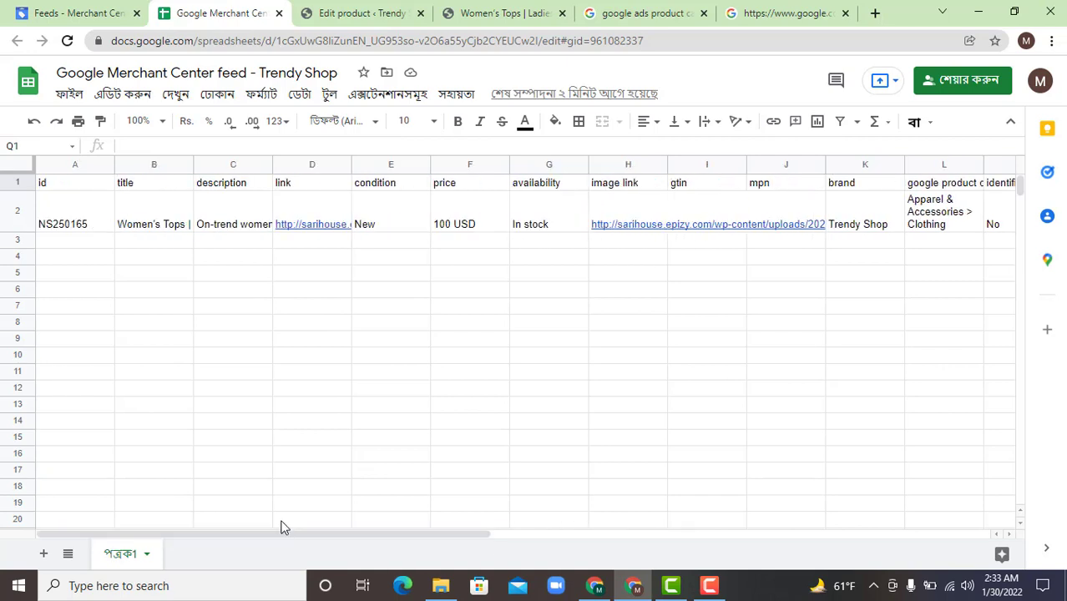
pyautogui.moveTo(55, 244); pyautogui.dragTo(665, 294)
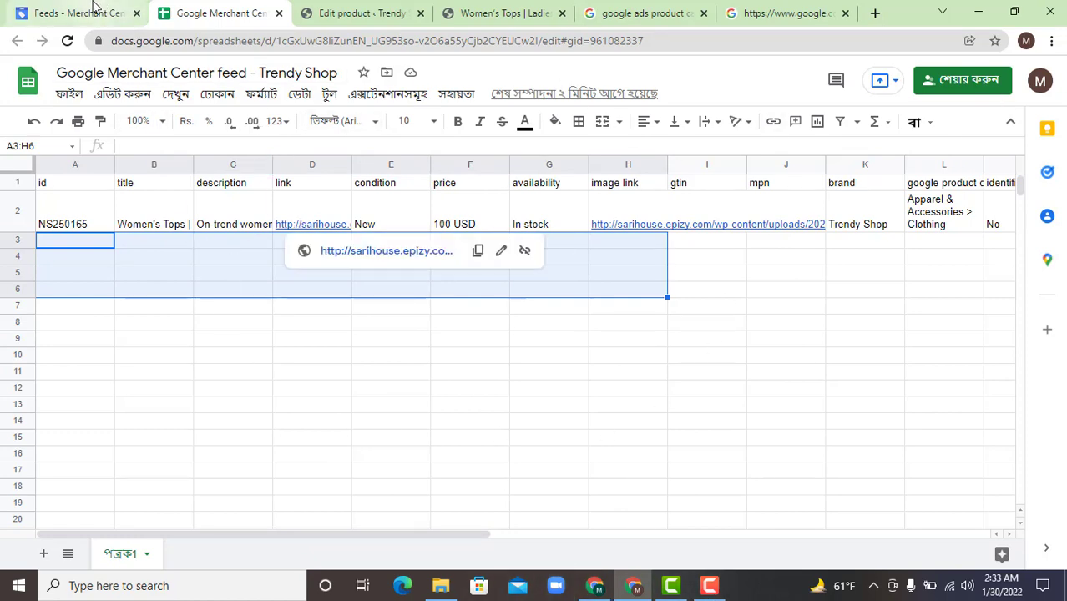
# - Switch to Google Merchant Center, open the Trendy Shop primary feed and fetch its Google Sheets data
pyautogui.click(121, 13)
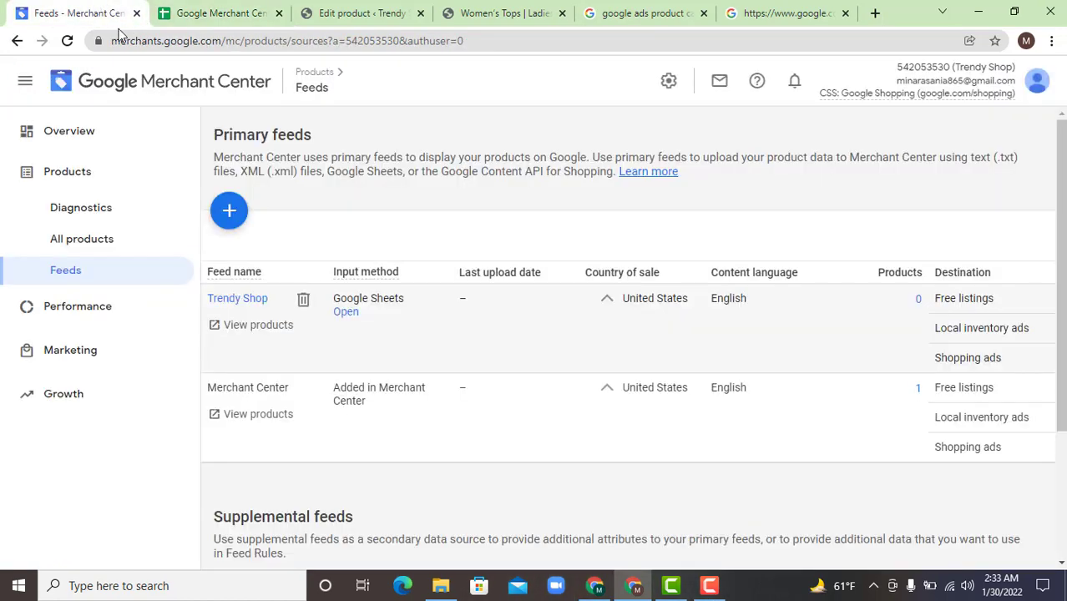
pyautogui.click(243, 300)
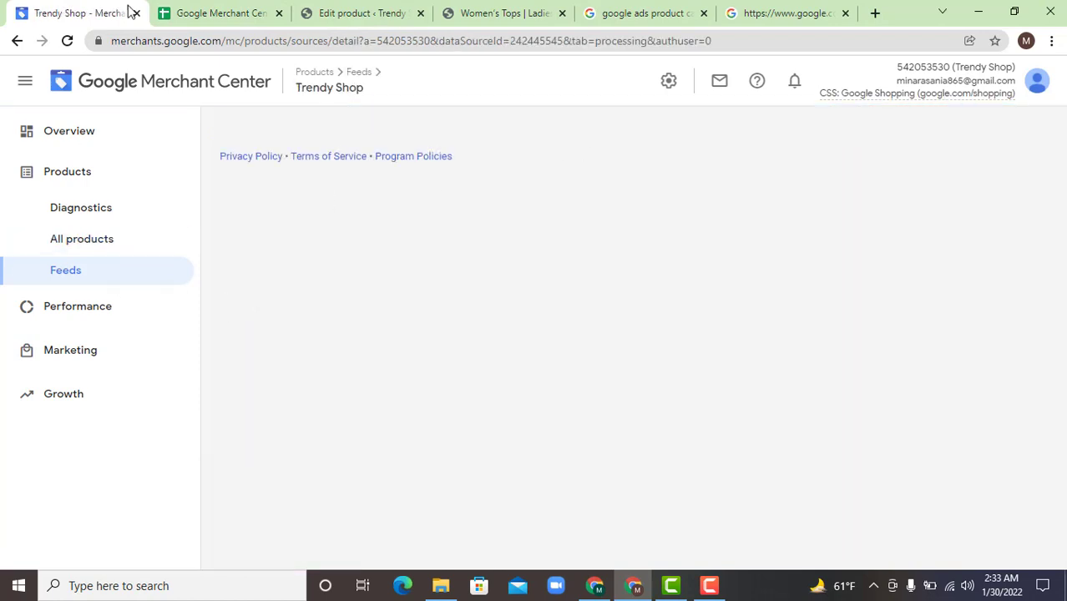
pyautogui.click(207, 10)
pyautogui.click(42, 12)
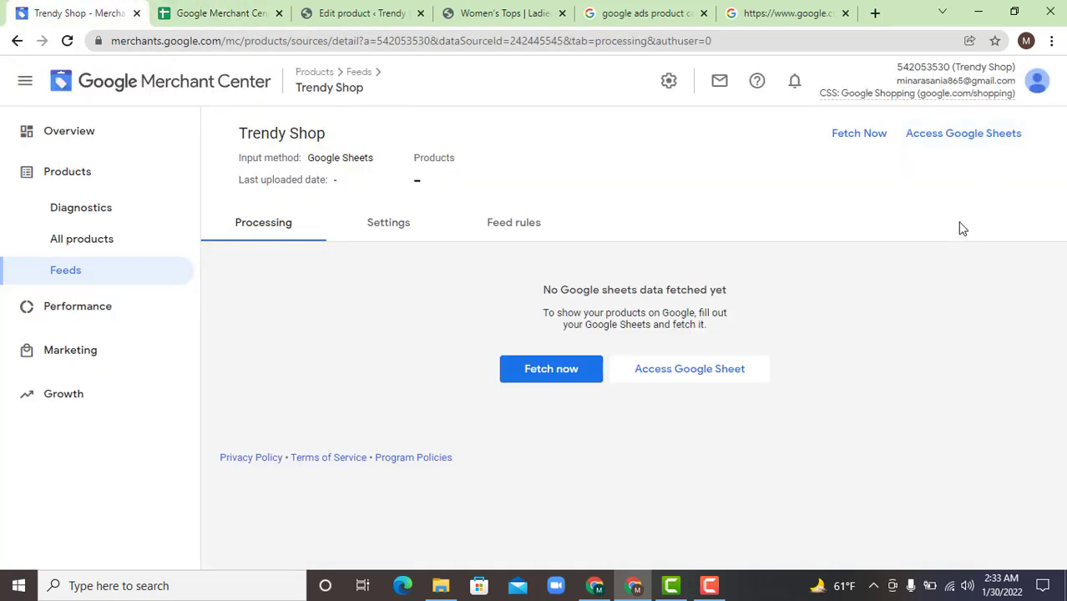
pyautogui.click(868, 135)
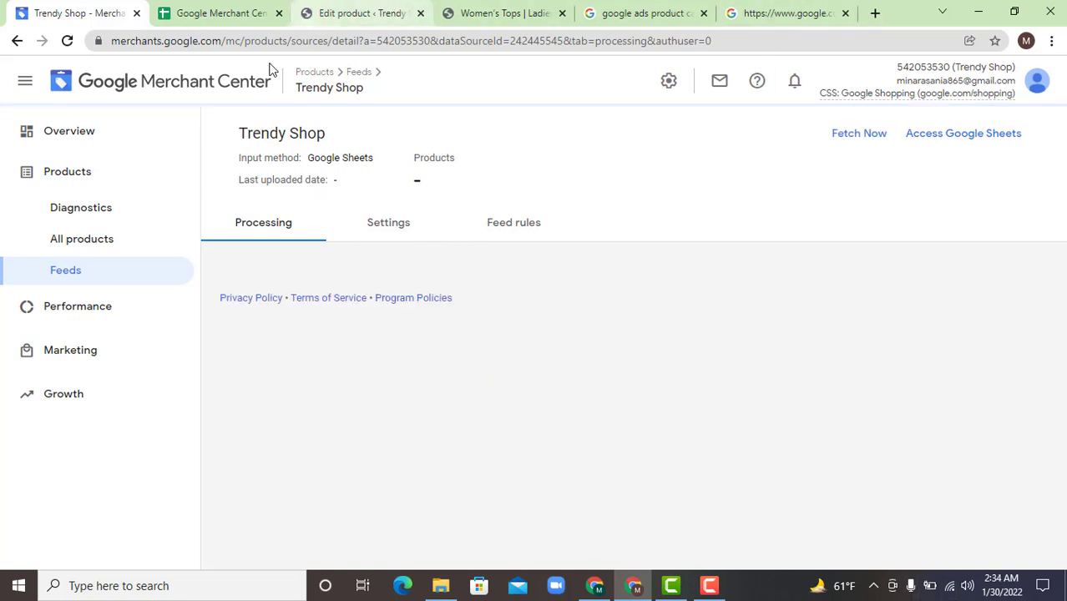
# - Look over the feed spreadsheet's product row and check the Trendy Shop feed's processing status in Google Merchant Center
pyautogui.click(222, 13)
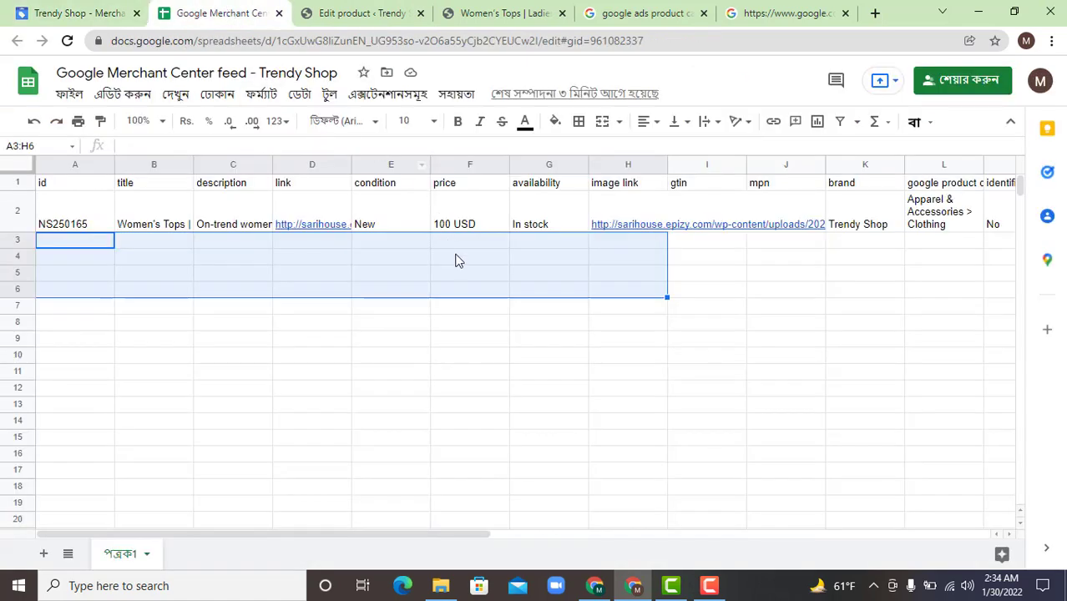
pyautogui.click(481, 324)
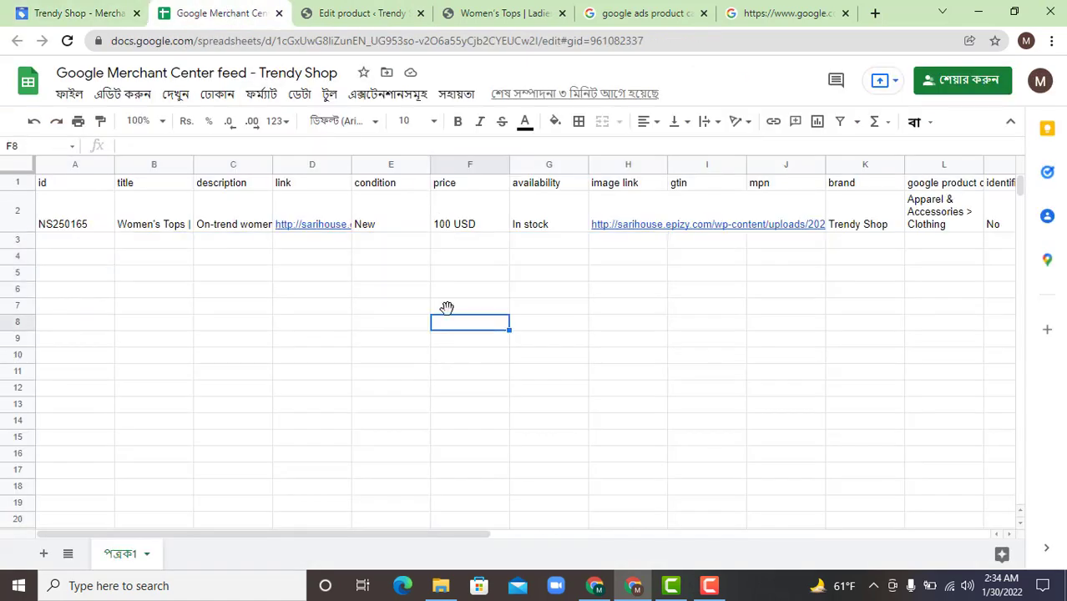
pyautogui.click(126, 14)
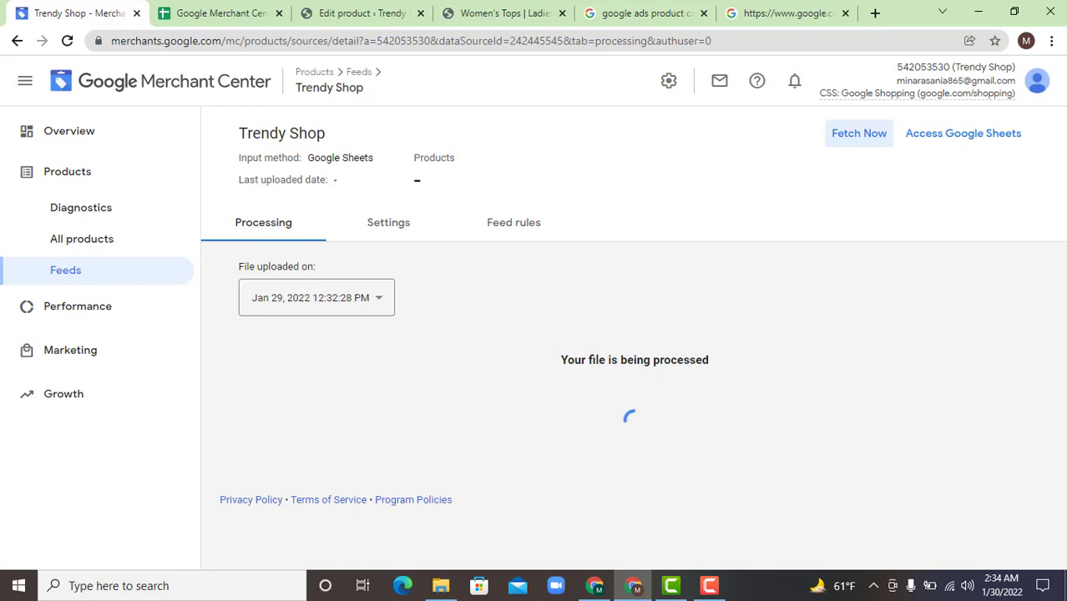
# - Compare the price on the store's product page with the feed spreadsheet, and return to the feed's processing page in Google Merchant Center
pyautogui.click(496, 10)
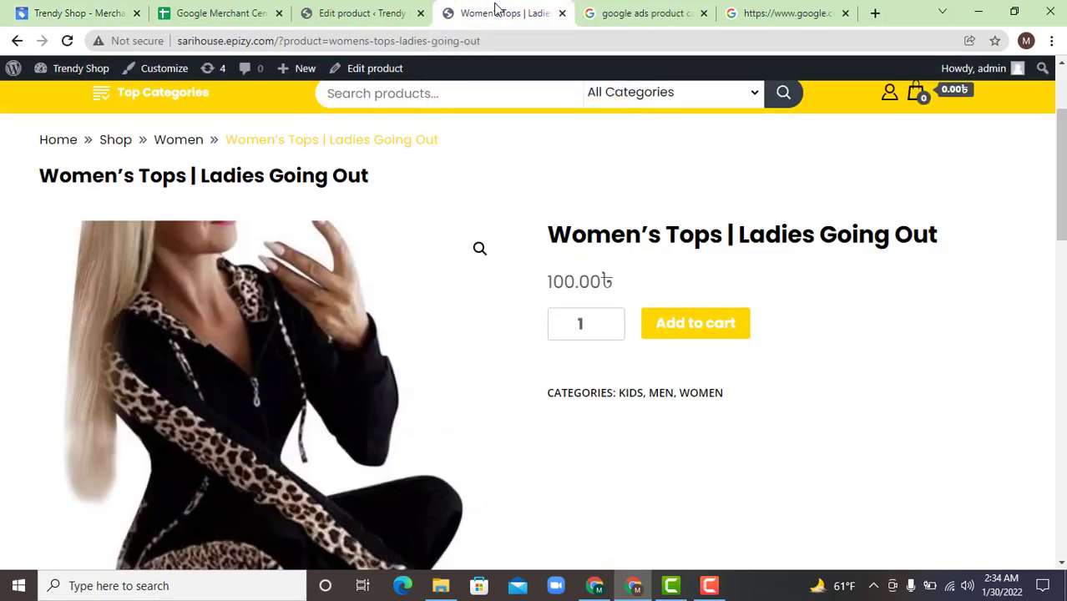
pyautogui.moveTo(623, 286); pyautogui.dragTo(553, 285)
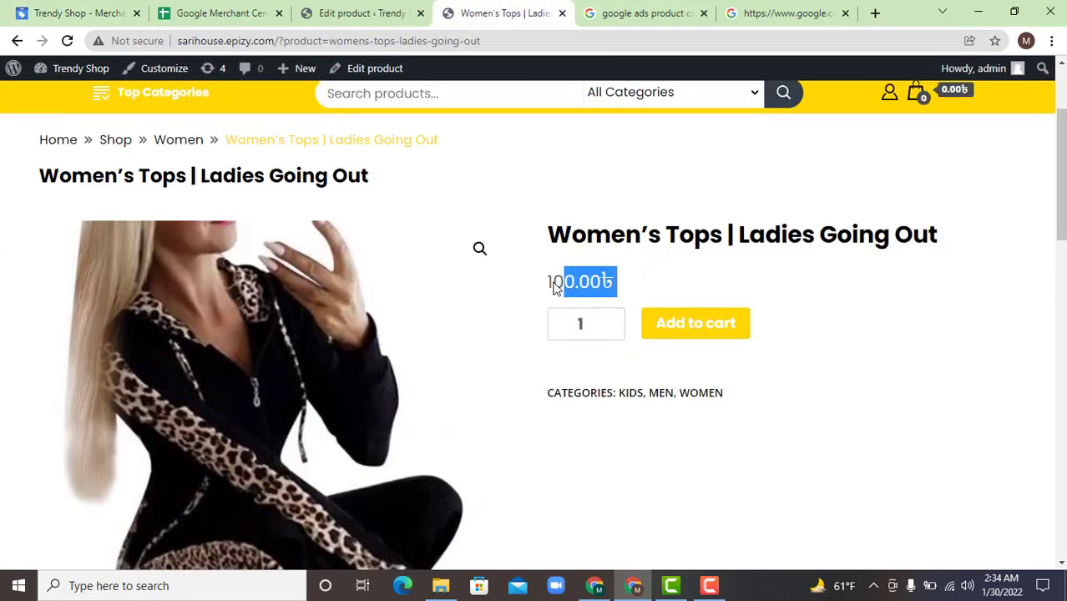
pyautogui.click(238, 10)
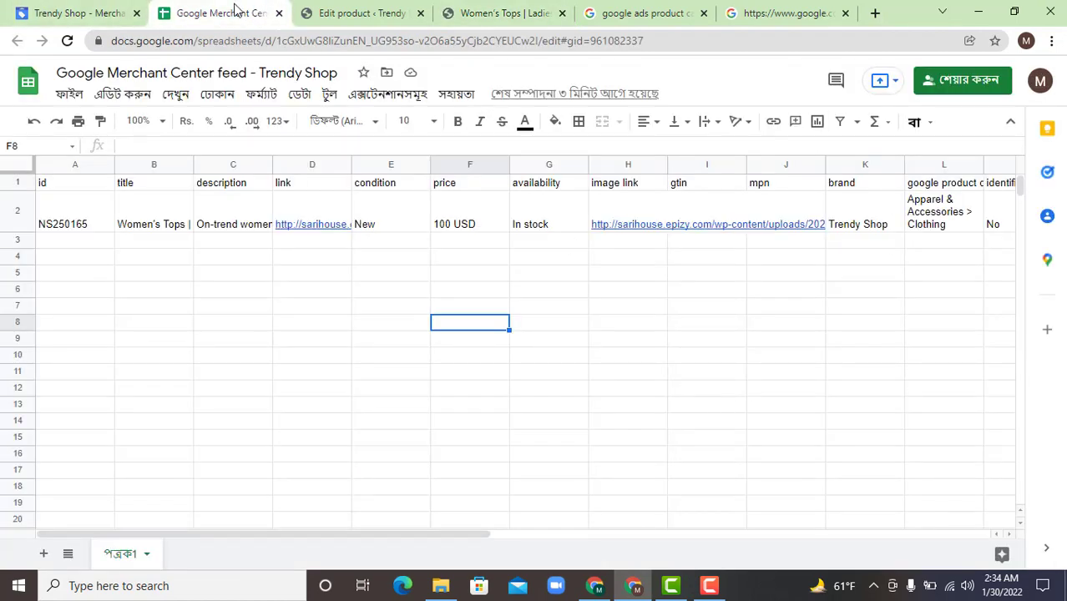
pyautogui.click(86, 11)
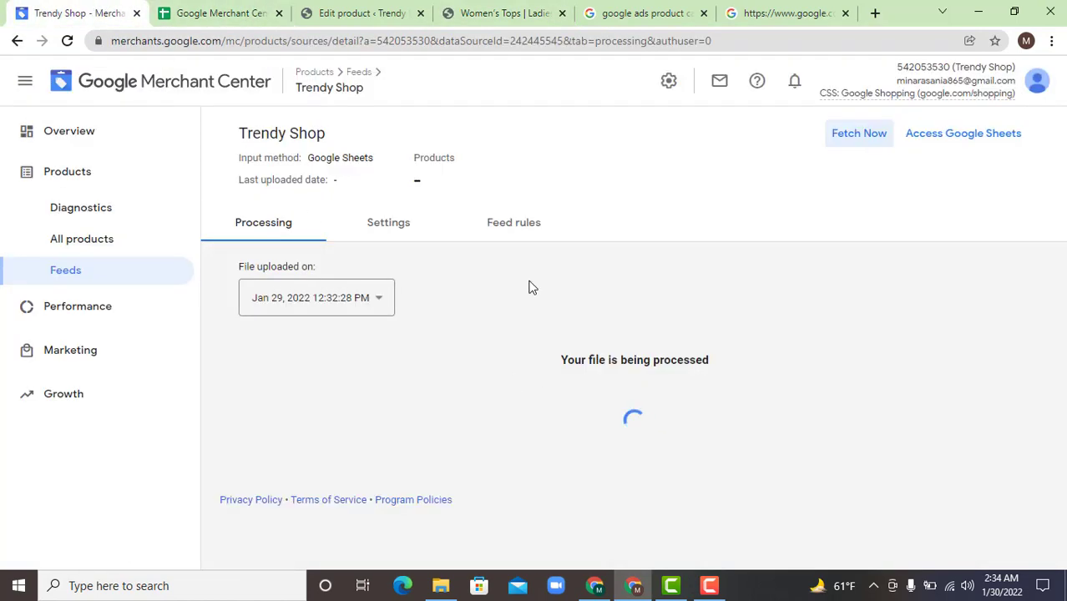